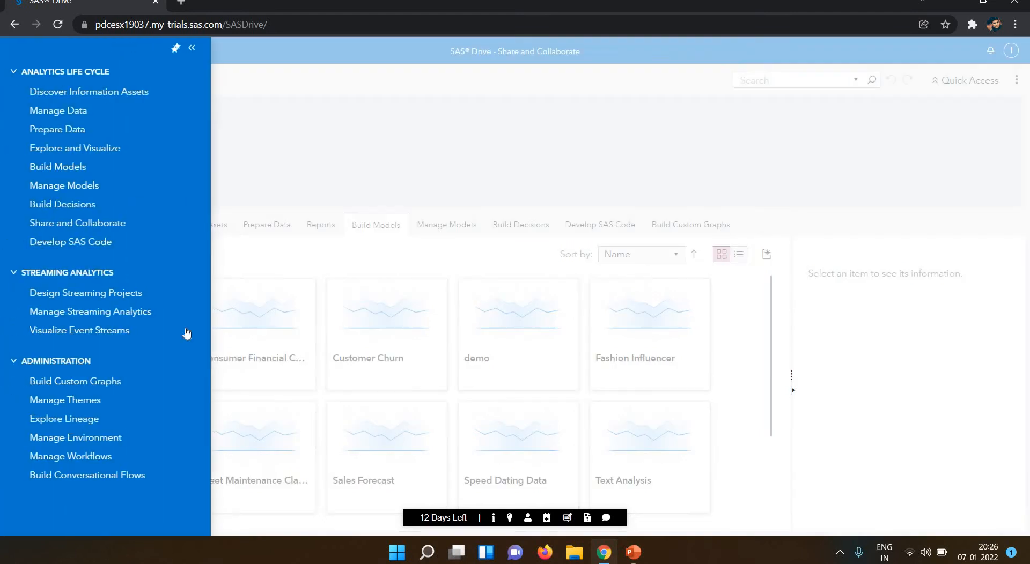
In Build Models, start a new project named 'Text Analysis Project - 4'.
{"action": "left_click", "coordinate": [56, 168]}
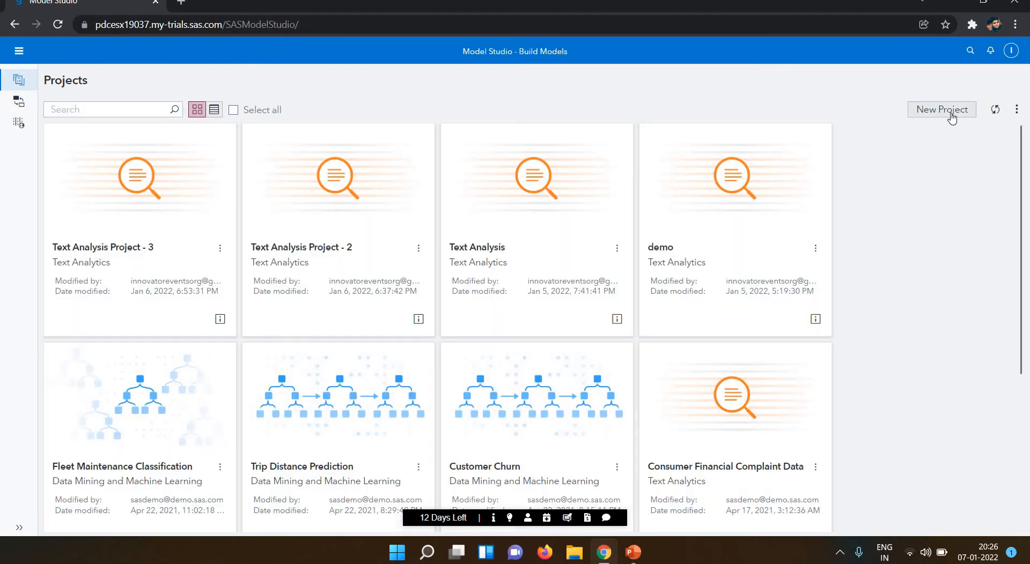
{"action": "left_click", "coordinate": [952, 117]}
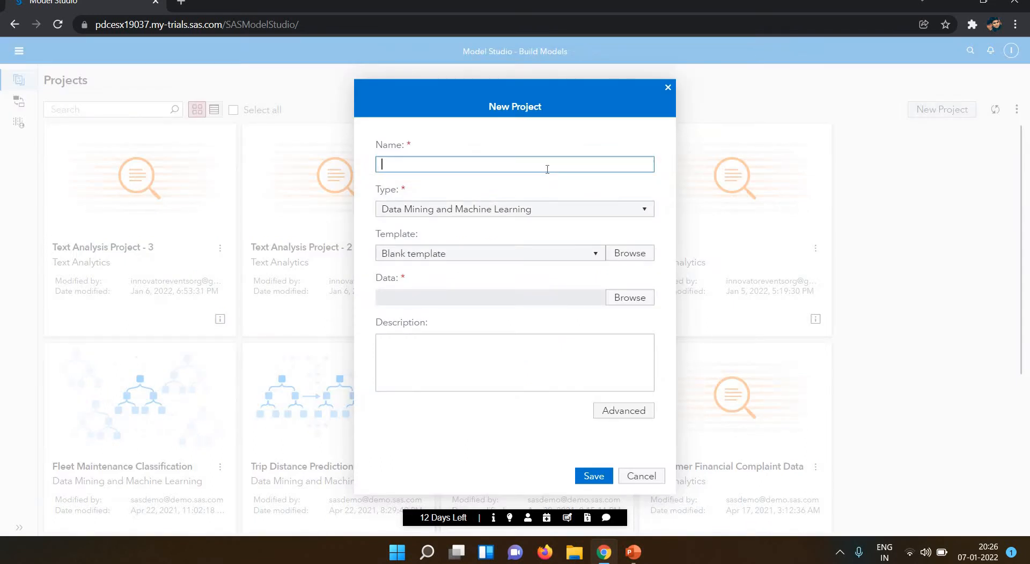
{"action": "type", "text": "Text"}
{"action": "type", "text": " Analys"}
{"action": "type", "text": "is Prke"}
{"action": "type", "text": "ject"}
{"action": "key", "text": "Left"}
{"action": "key", "text": "Left"}
{"action": "key", "text": "Left"}
{"action": "key", "text": "Left"}
{"action": "type", "text": "oject -"}
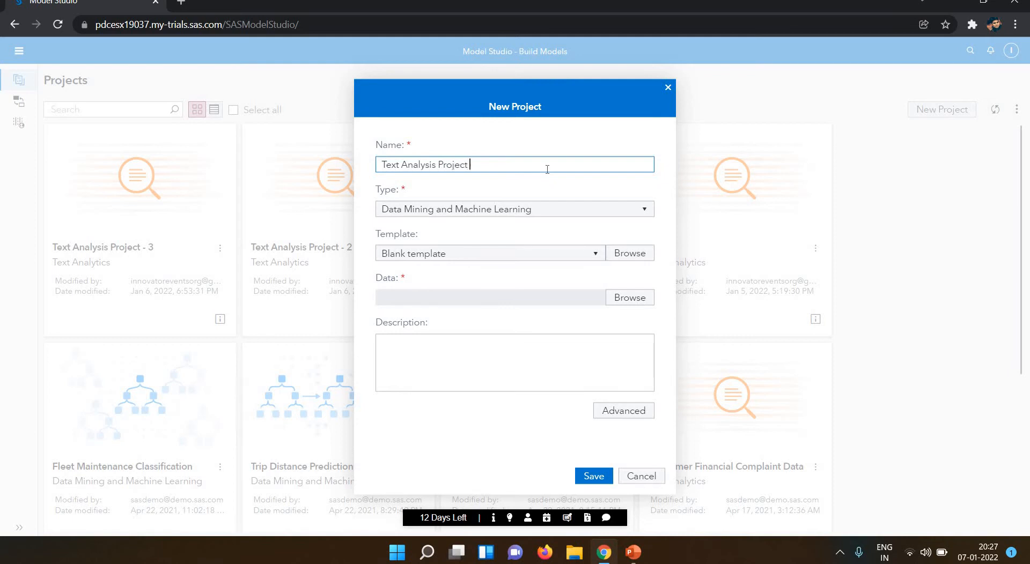
{"action": "type", "text": " 4"}
{"action": "left_click", "coordinate": [567, 218]}
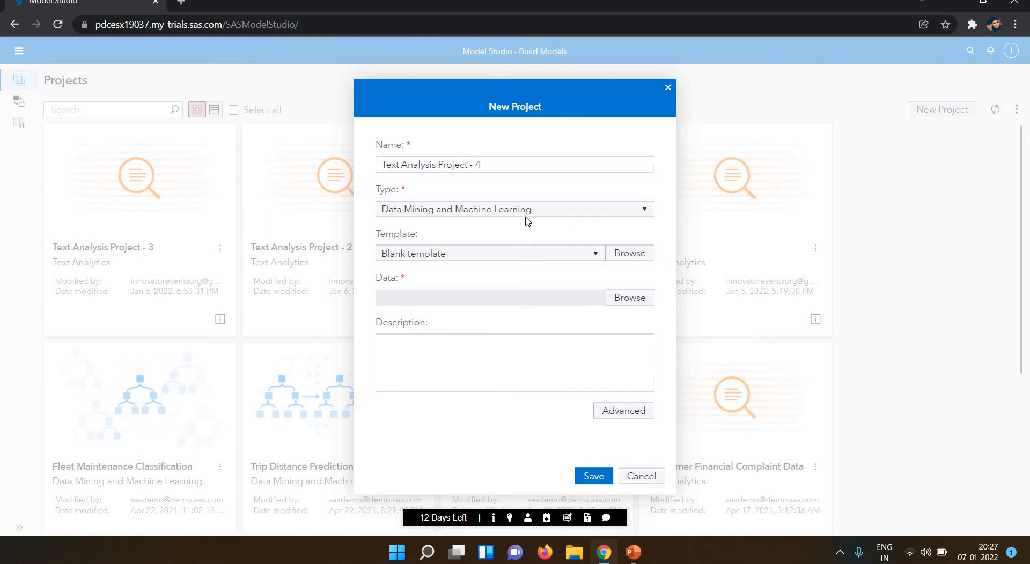
Set the project type to Text Analytics with the Generate Concepts, Topics, and Categories template.
{"action": "left_click", "coordinate": [643, 210]}
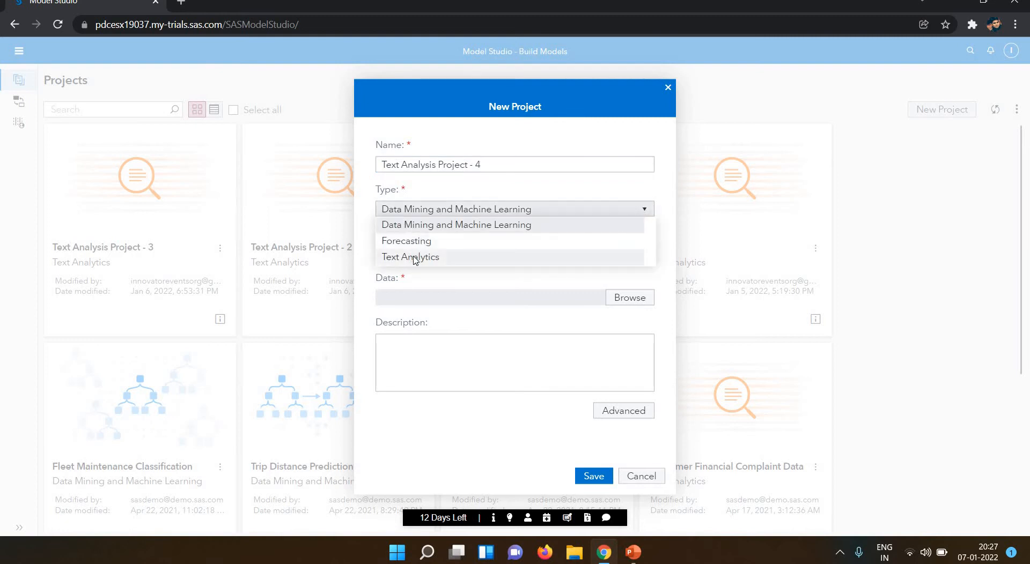
{"action": "left_click", "coordinate": [414, 258]}
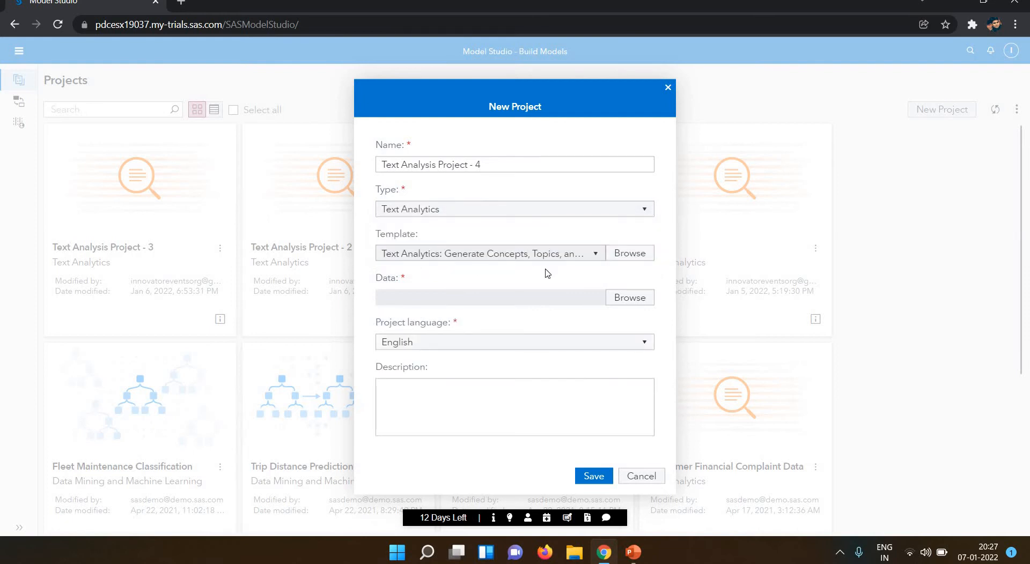
{"action": "left_click", "coordinate": [629, 258]}
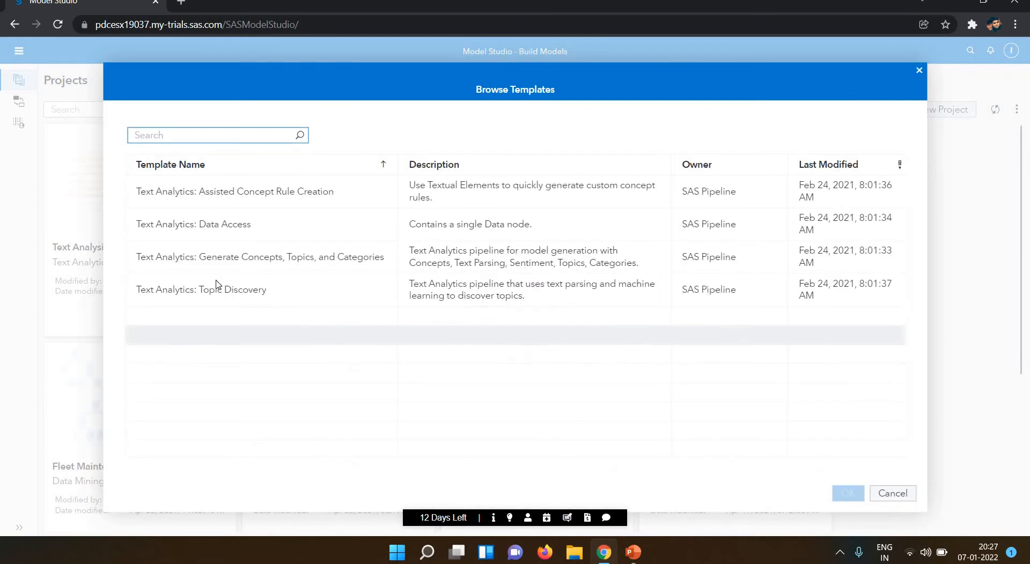
{"action": "left_click", "coordinate": [211, 263]}
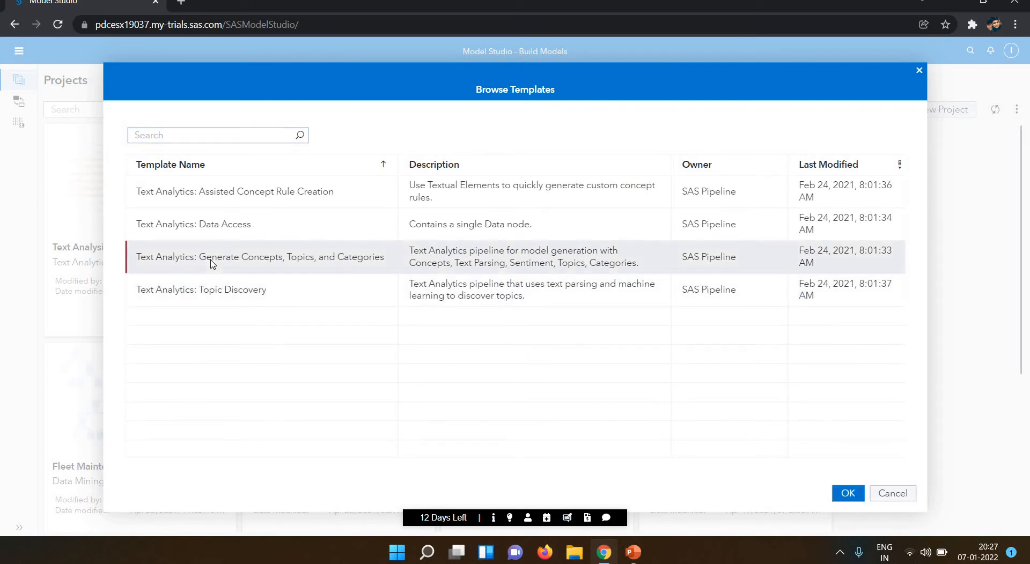
{"action": "left_click", "coordinate": [852, 496]}
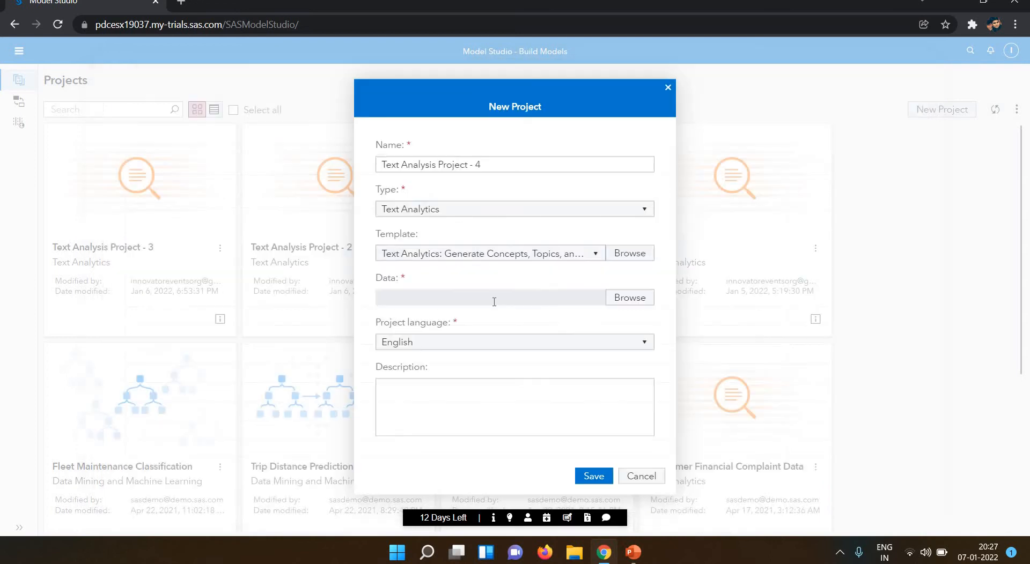
Select the BIGBANKS_CFPB table, preview its sample rows, and run its profile report.
{"action": "left_click", "coordinate": [619, 304]}
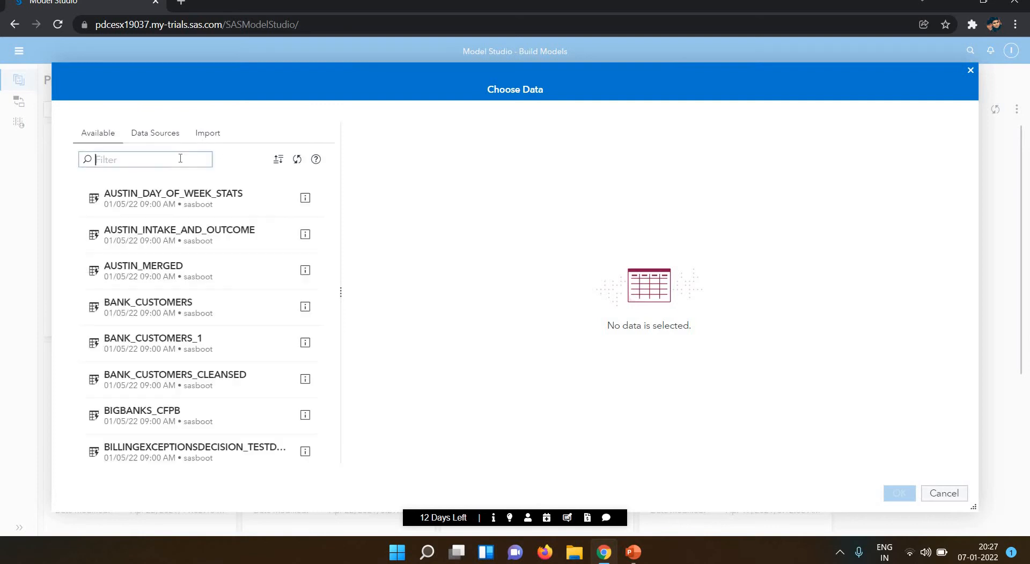
{"action": "left_click", "coordinate": [152, 424]}
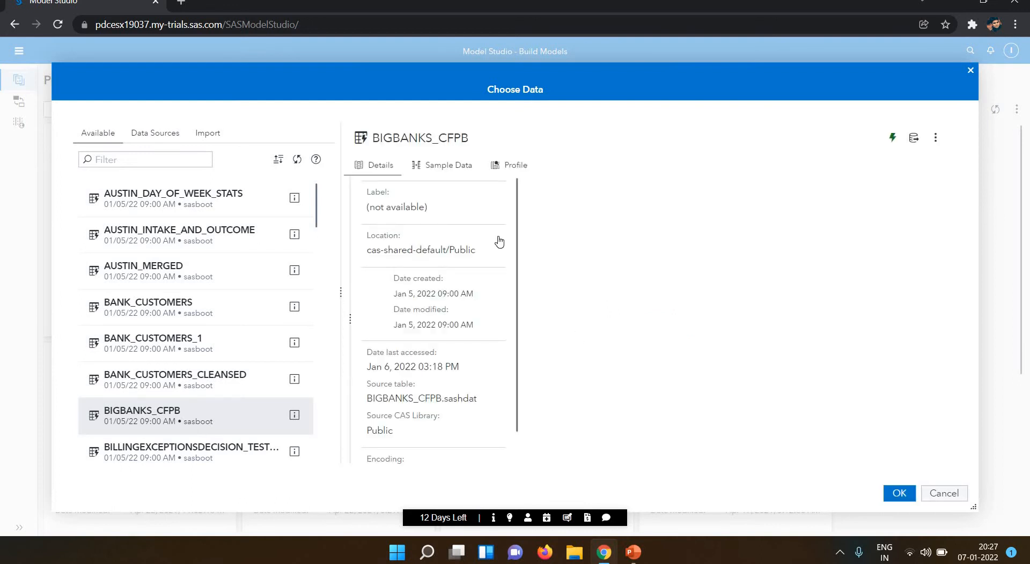
{"action": "left_click", "coordinate": [444, 173]}
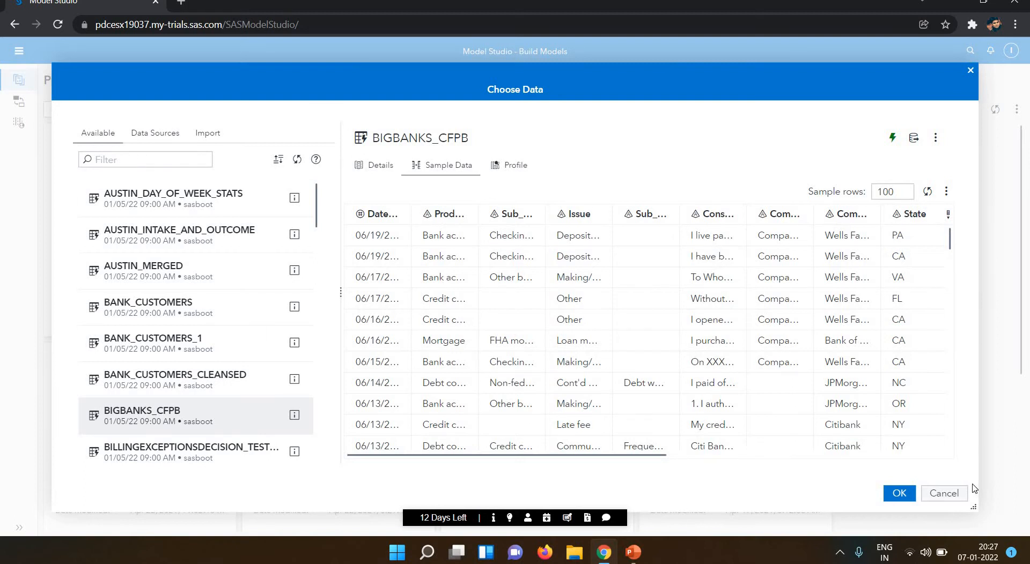
{"action": "left_click", "coordinate": [511, 168]}
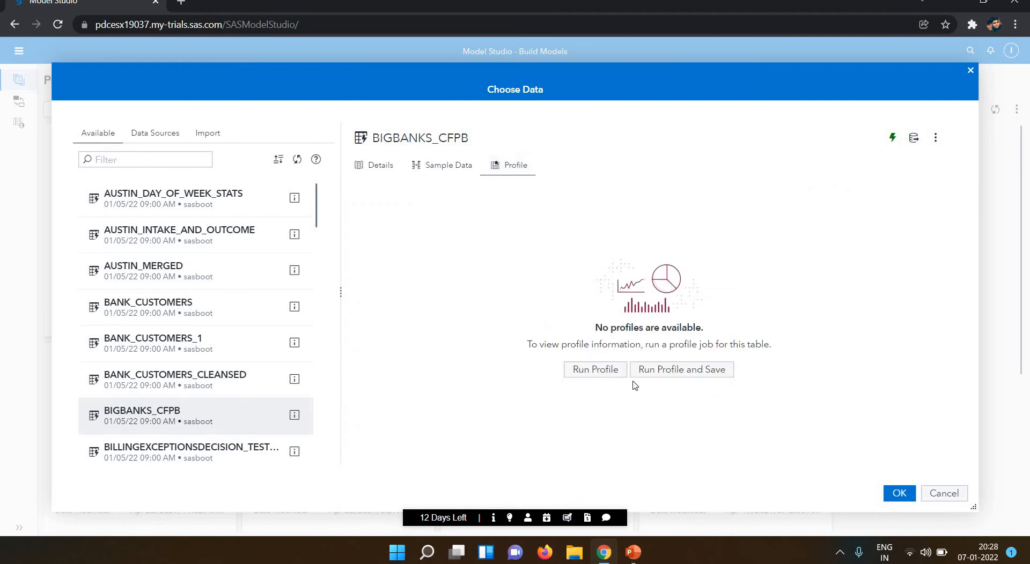
{"action": "left_click", "coordinate": [605, 372]}
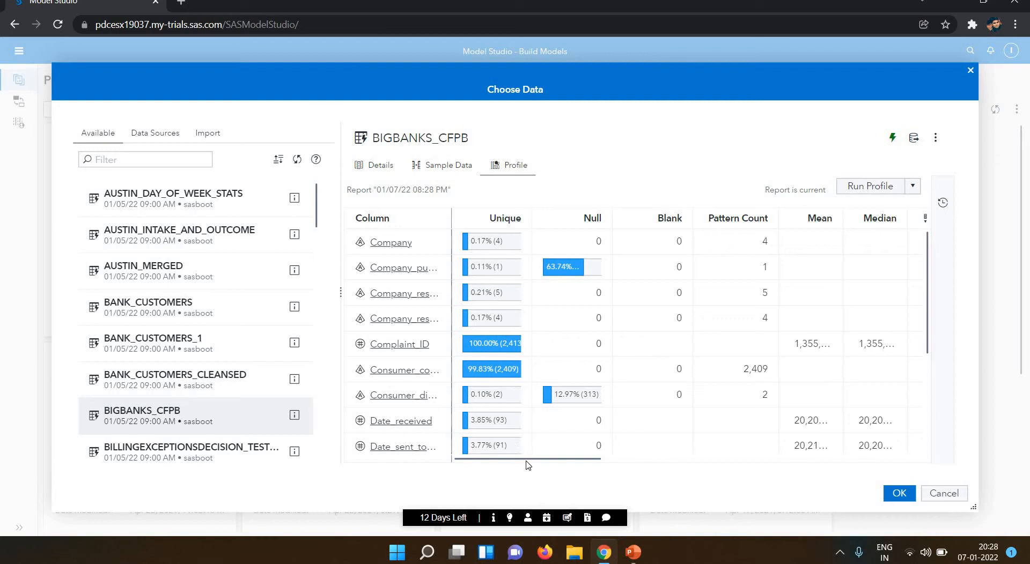
{"action": "scroll", "coordinate": [568, 462], "scroll_direction": "right", "scroll_amount": 3}
{"action": "left_click_drag", "start_coordinate": [579, 463], "coordinate": [450, 478]}
Confirm BIGBANKS_CFPB as the data and save Text Analysis Project - 4.
{"action": "left_click", "coordinate": [897, 494]}
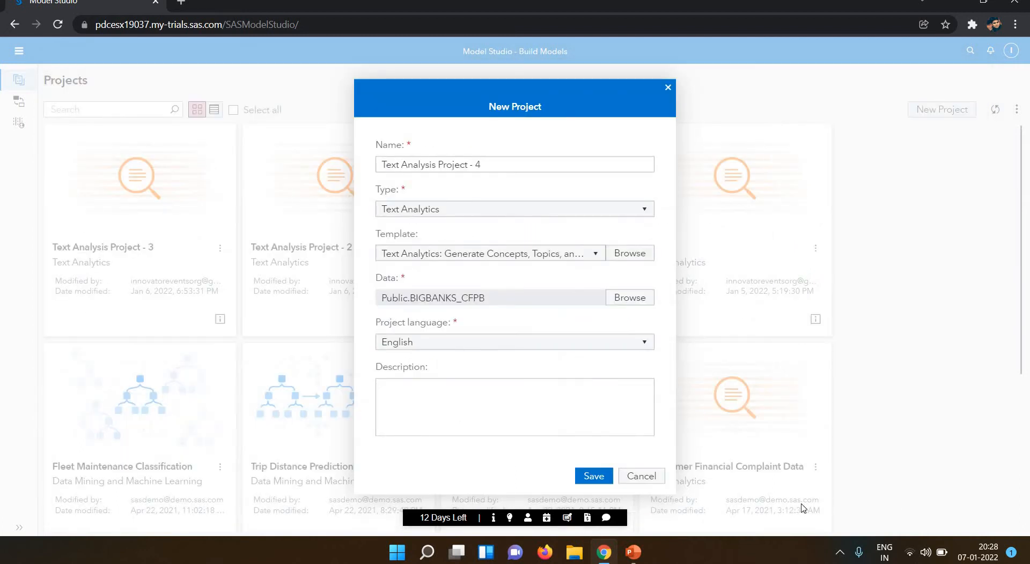
{"action": "left_click", "coordinate": [593, 482]}
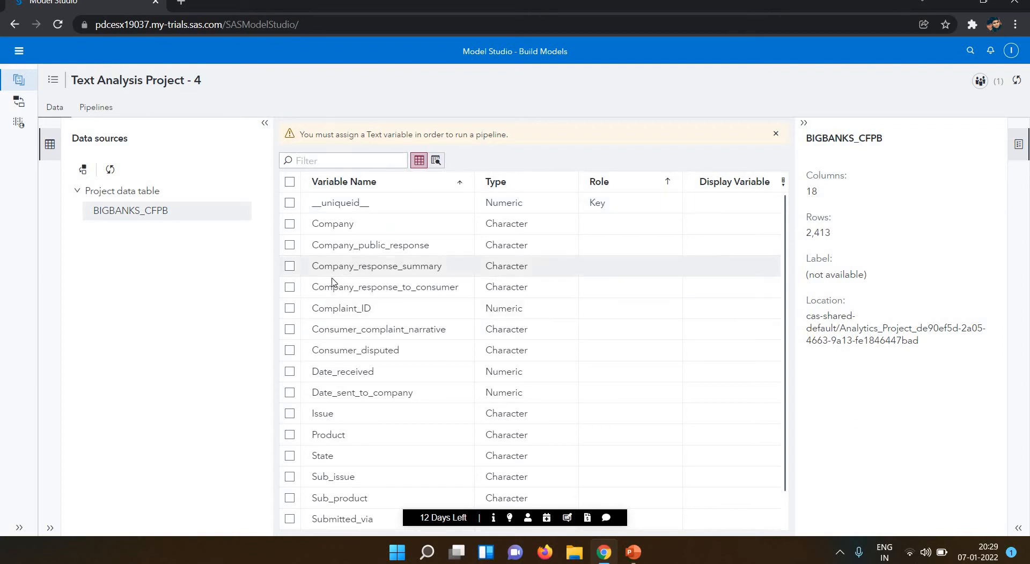
Assign the Text role to the Consumer_complaint_narrative variable.
{"action": "left_click", "coordinate": [376, 329]}
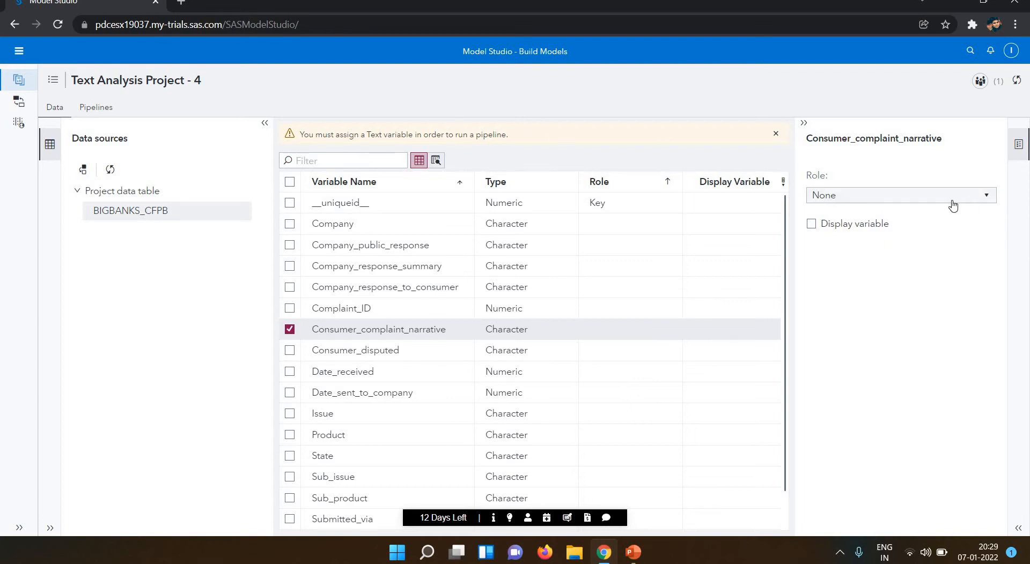
{"action": "left_click", "coordinate": [890, 195]}
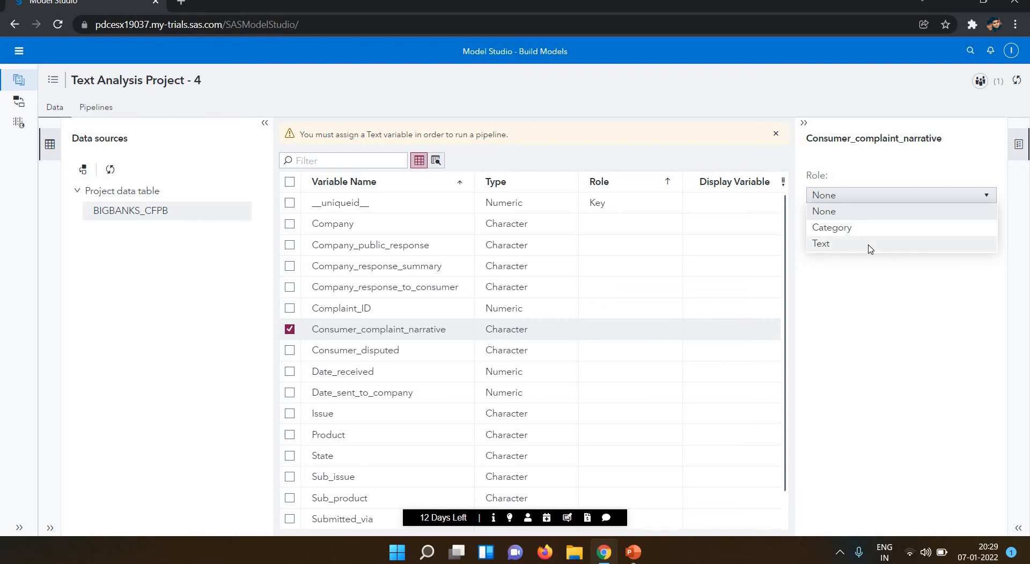
{"action": "left_click", "coordinate": [869, 246]}
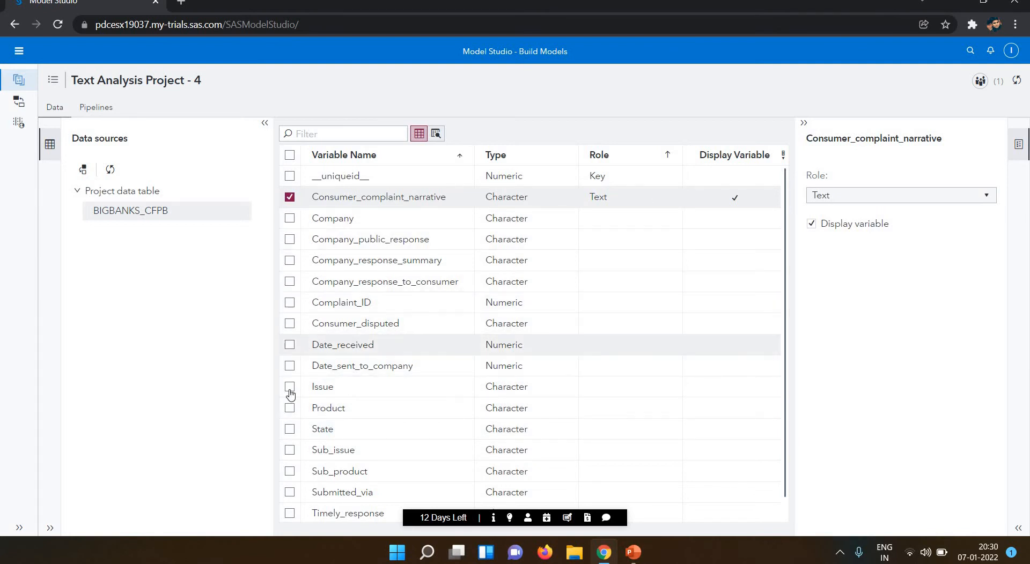
Assign the Category role to the Product variable, then deselect it.
{"action": "left_click", "coordinate": [290, 409]}
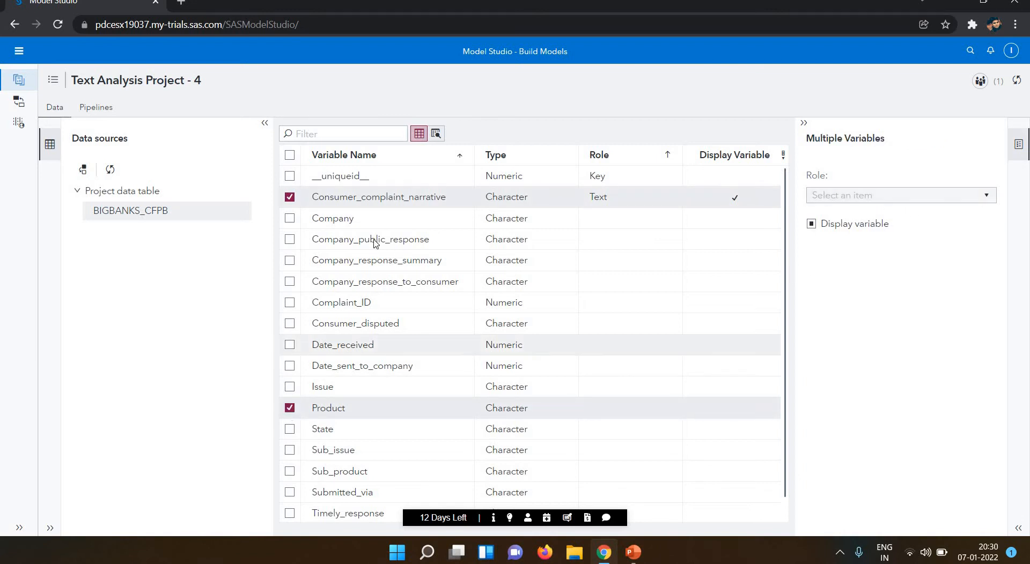
{"action": "left_click", "coordinate": [290, 198]}
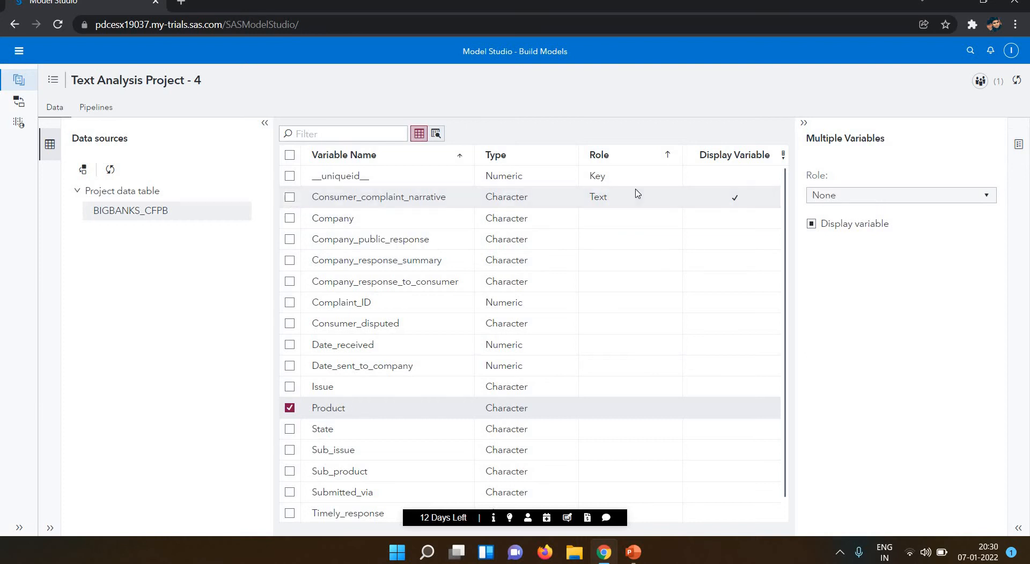
{"action": "left_click", "coordinate": [950, 200]}
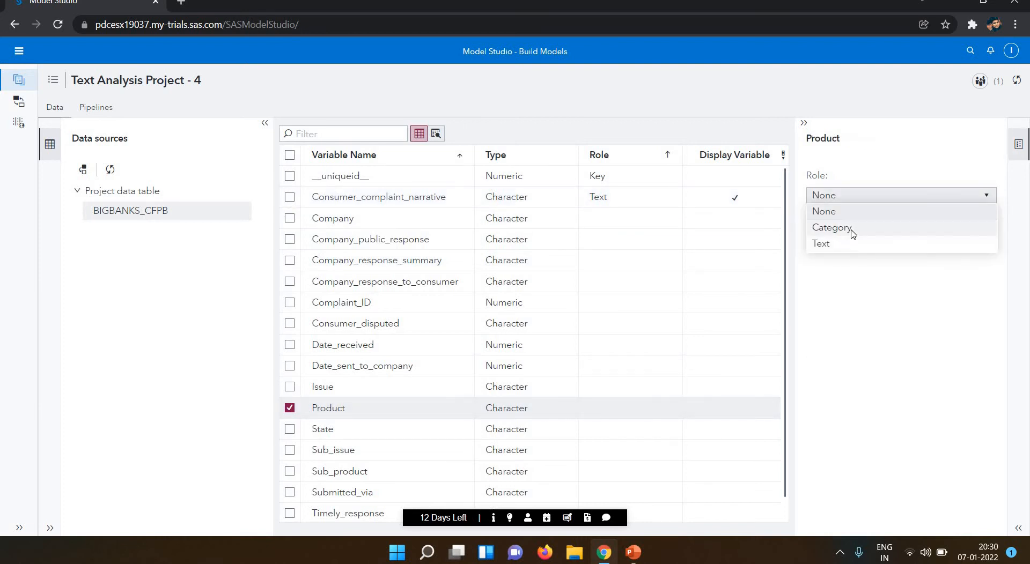
{"action": "left_click", "coordinate": [831, 227]}
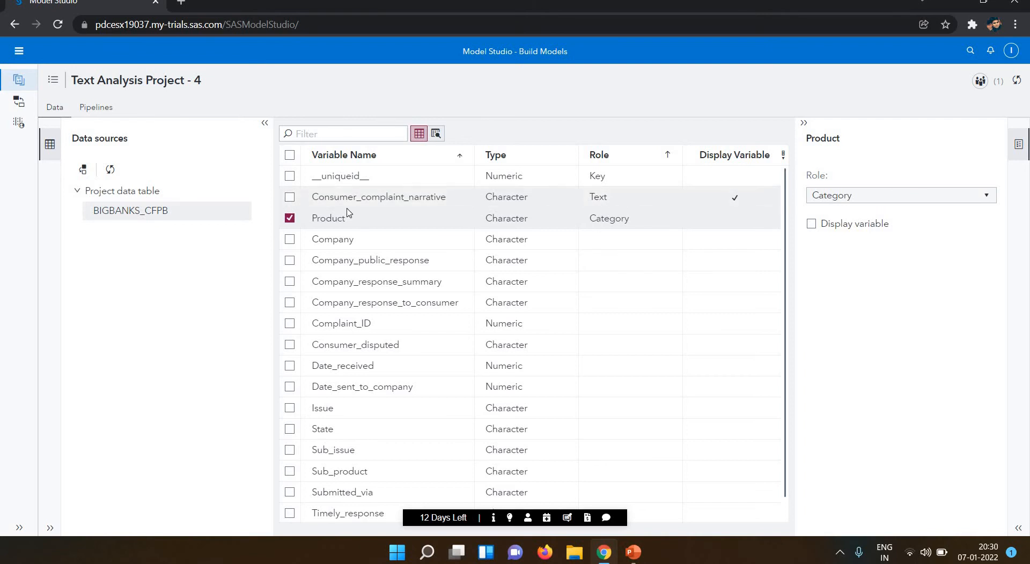
{"action": "left_click", "coordinate": [290, 219]}
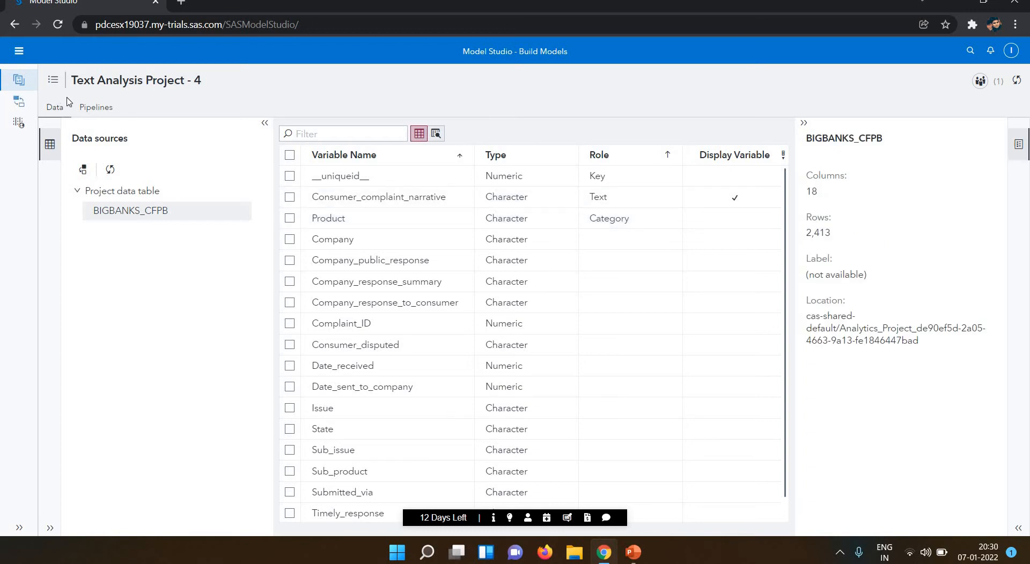
Run Pipeline 1 and select the Concepts node to load its options.
{"action": "left_click", "coordinate": [86, 110]}
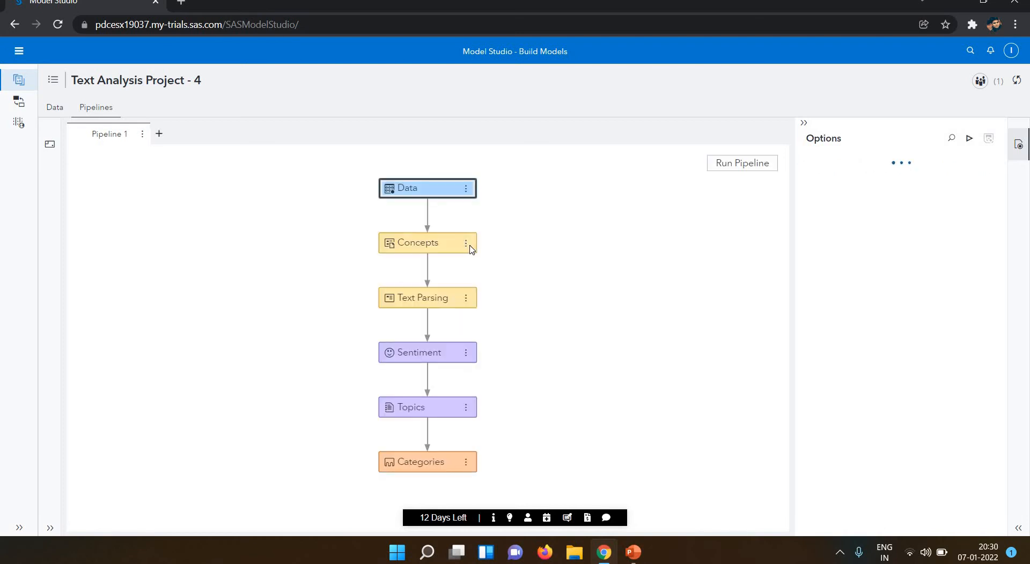
{"action": "left_click", "coordinate": [736, 164]}
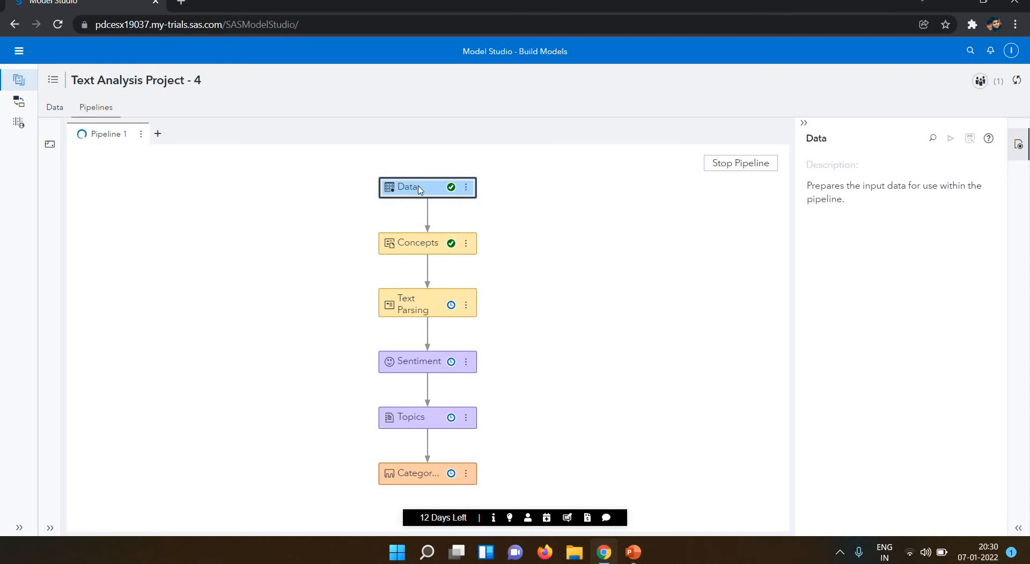
{"action": "mouse_move", "coordinate": [444, 201]}
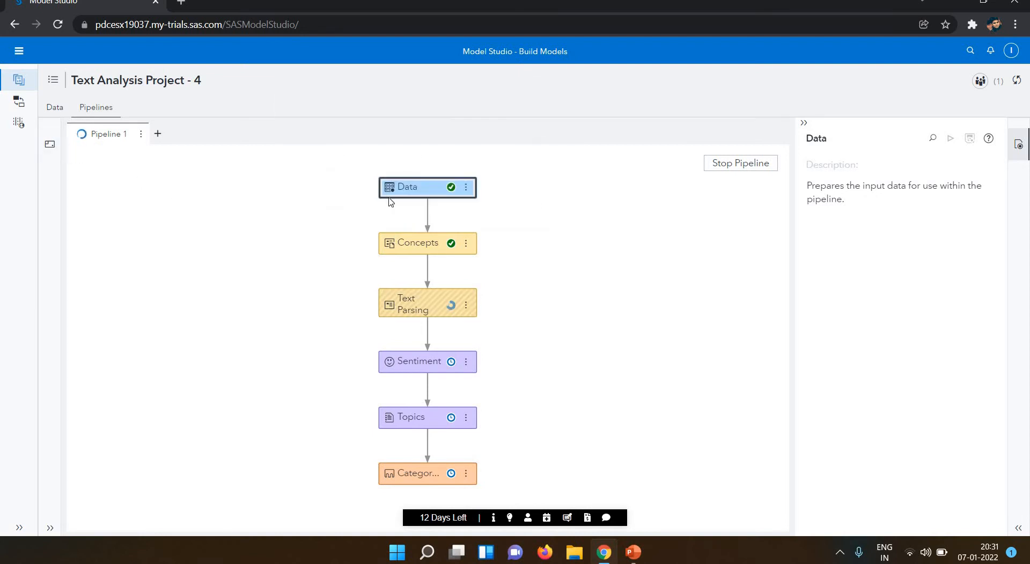
{"action": "mouse_move", "coordinate": [415, 190]}
{"action": "mouse_move", "coordinate": [422, 253]}
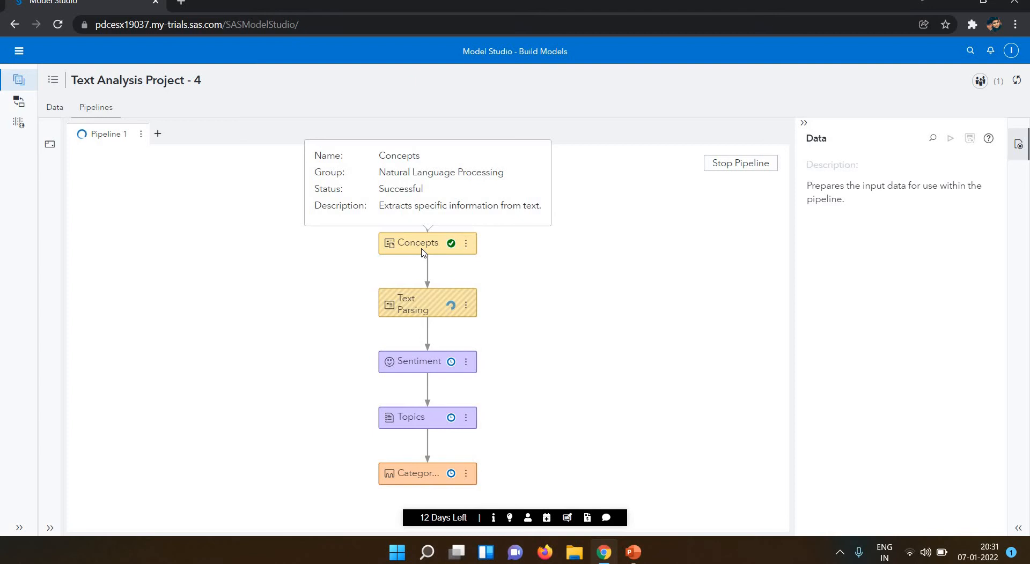
{"action": "left_click", "coordinate": [423, 252]}
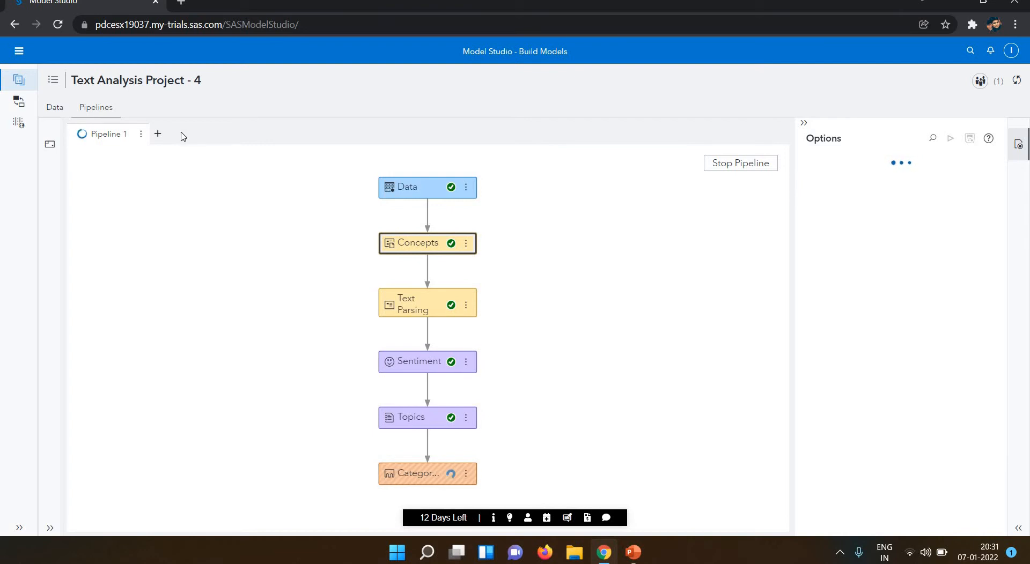
Read the Concepts node description under Natural Language Processing in the Nodes pane, then collapse it.
{"action": "left_click", "coordinate": [49, 146]}
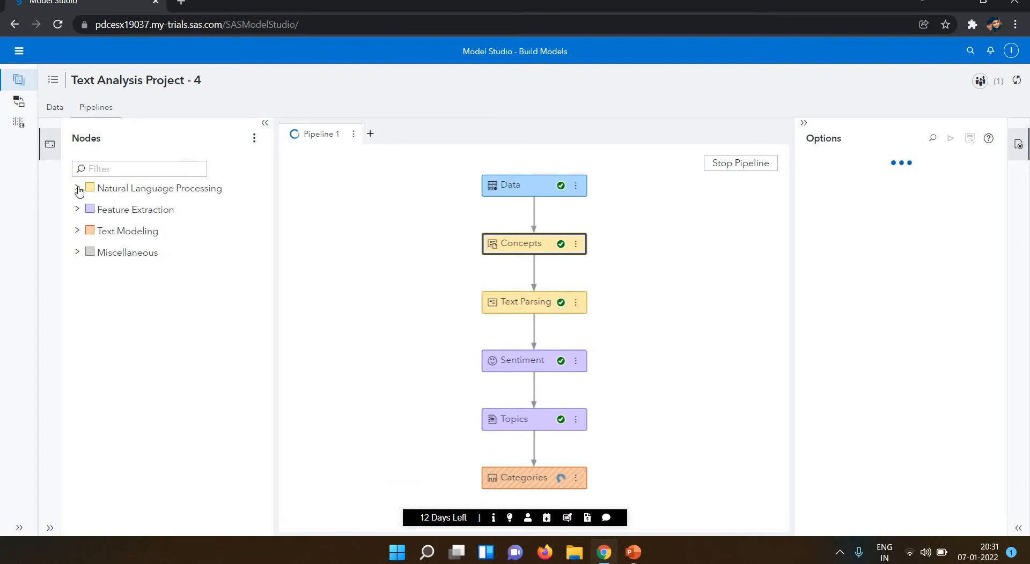
{"action": "left_click", "coordinate": [78, 189]}
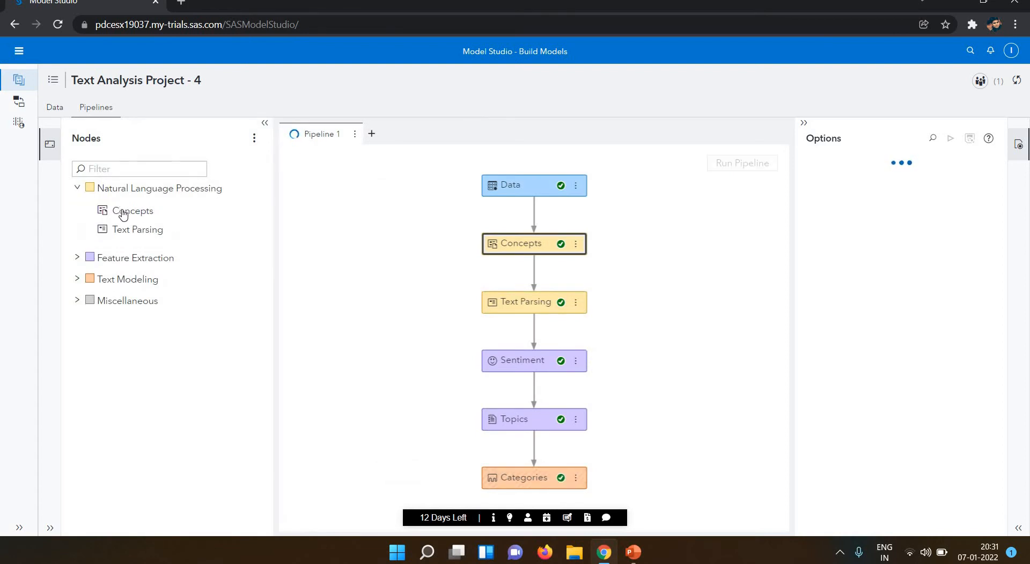
{"action": "mouse_move", "coordinate": [124, 215]}
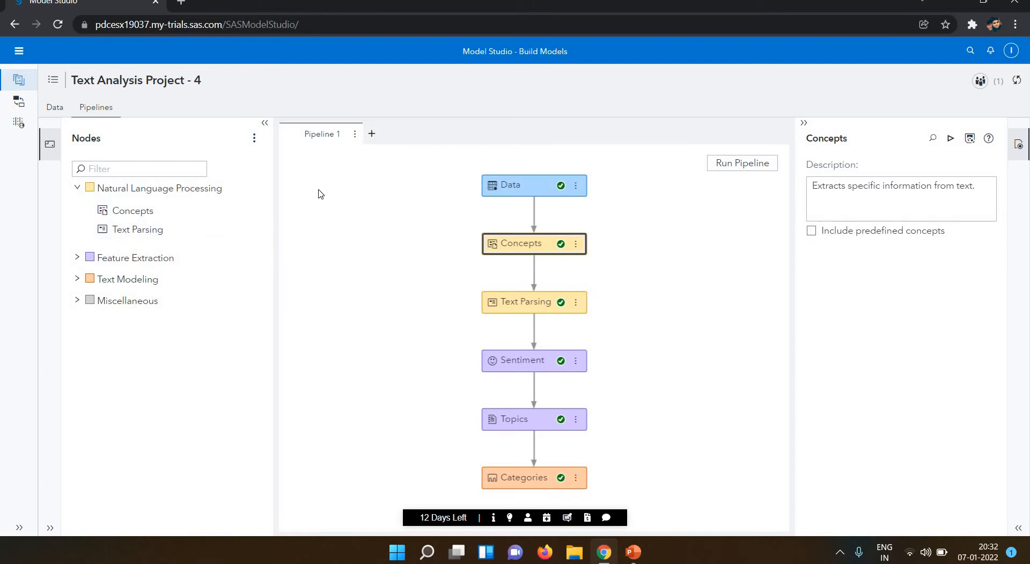
{"action": "left_click", "coordinate": [265, 124]}
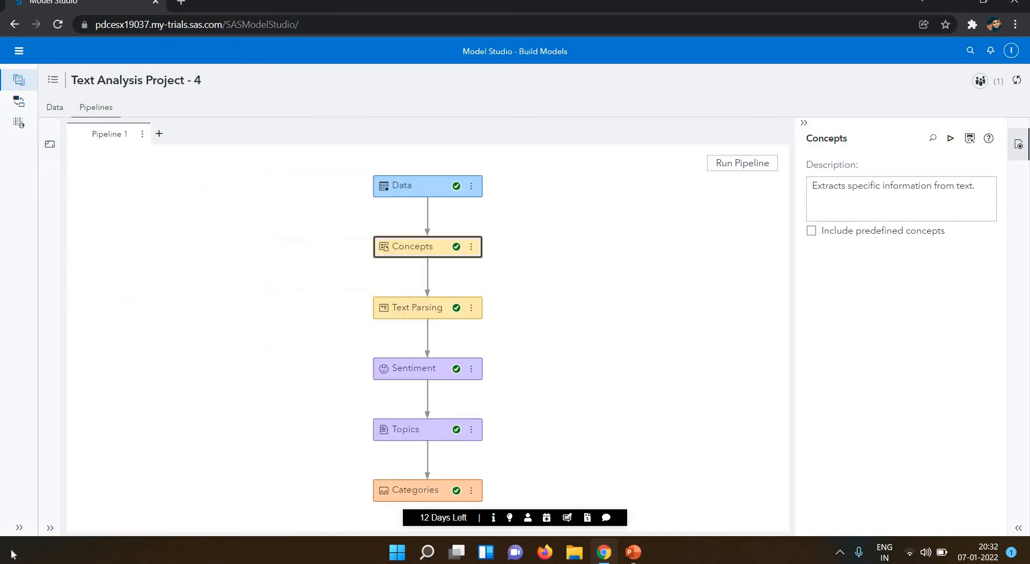
Inspect The Exchange's read-only Concepts node template under Natural Language Processing, then return to Projects.
{"action": "left_click", "coordinate": [19, 531]}
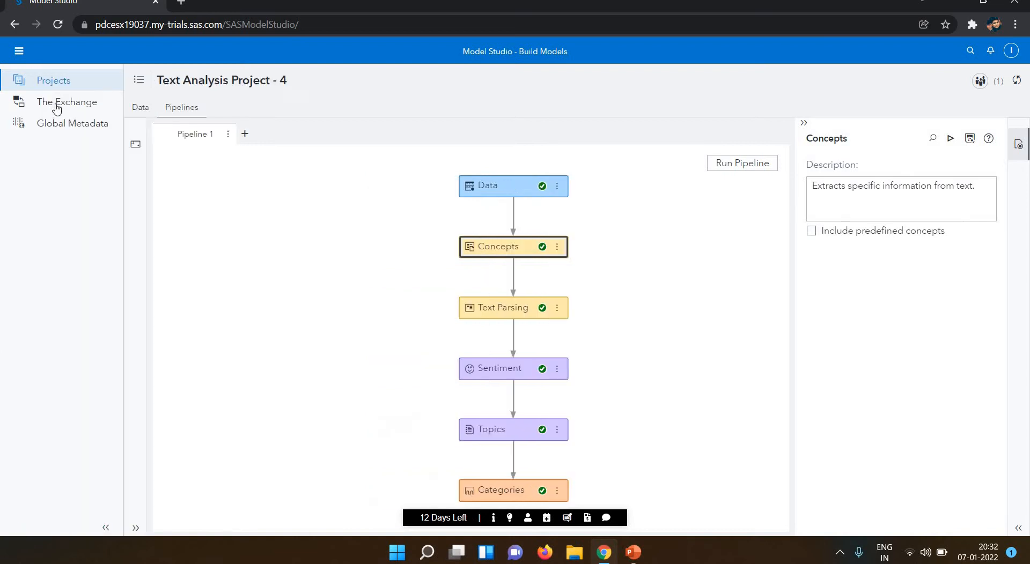
{"action": "left_click", "coordinate": [60, 103]}
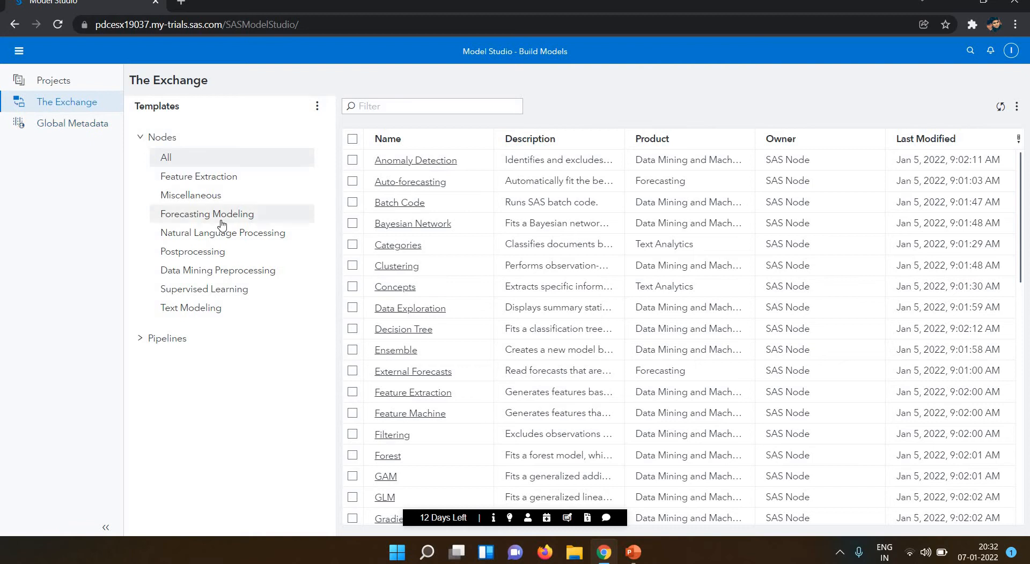
{"action": "left_click", "coordinate": [221, 237]}
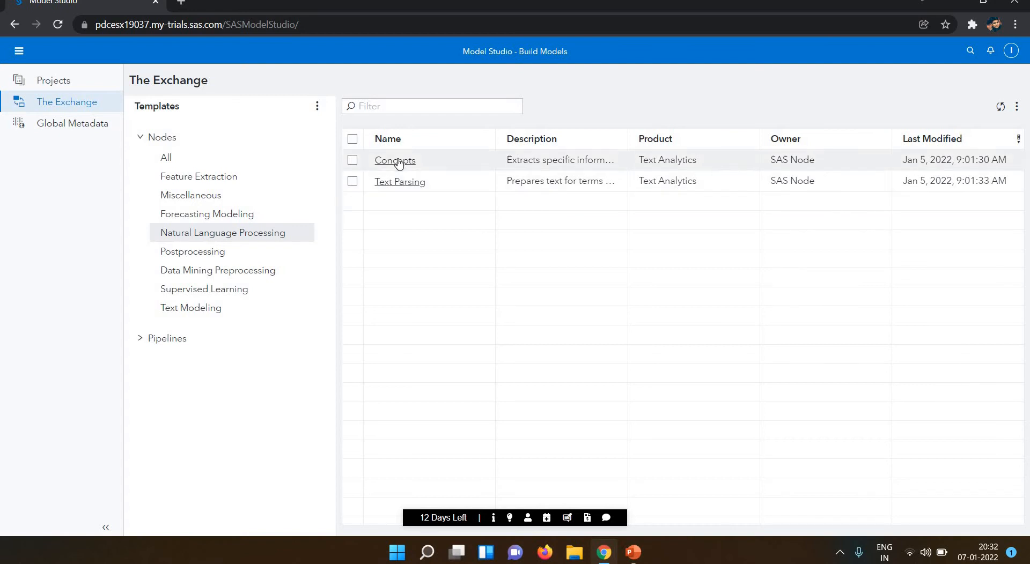
{"action": "left_click", "coordinate": [398, 161]}
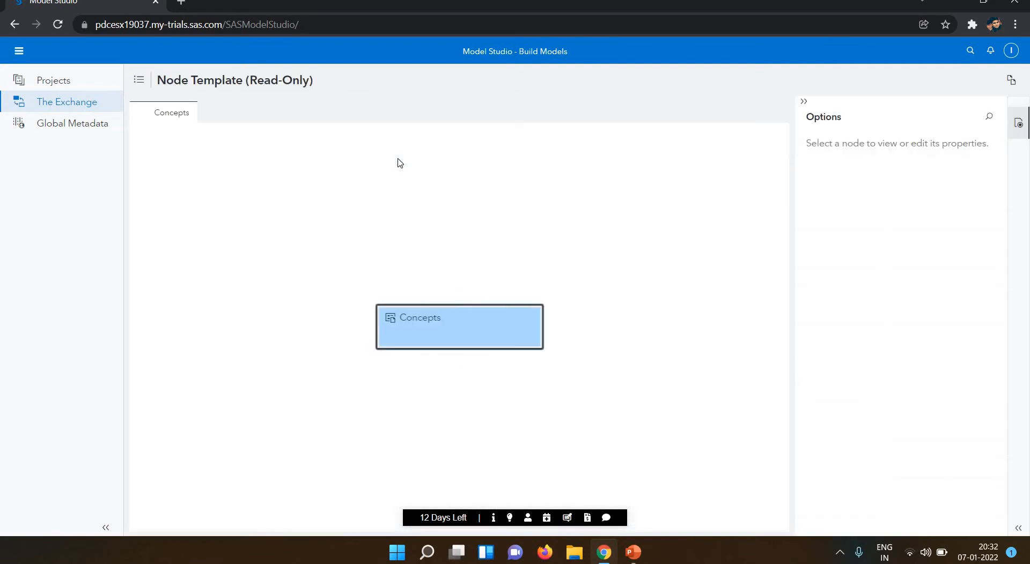
{"action": "double_click", "coordinate": [484, 330]}
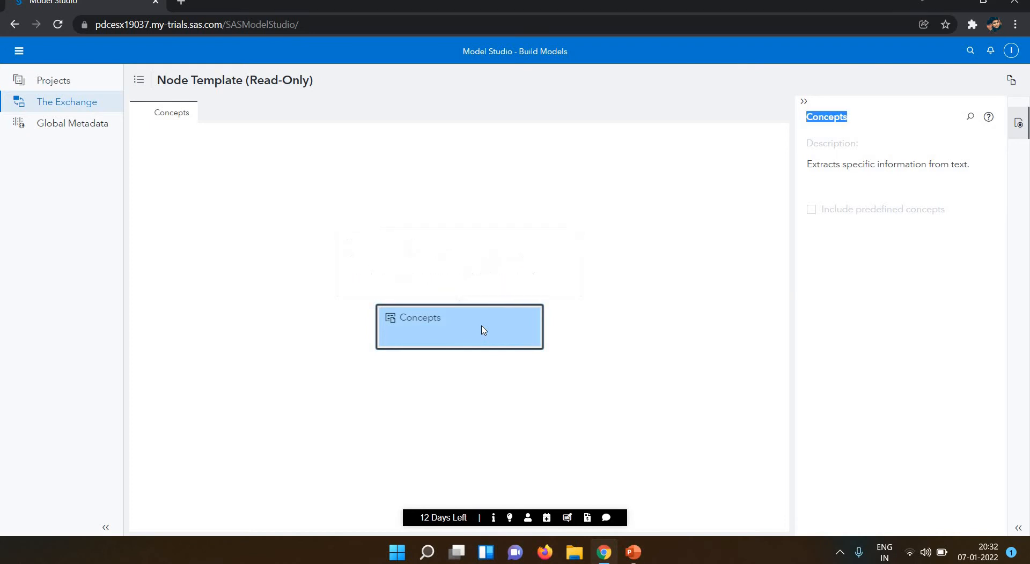
{"action": "left_click", "coordinate": [436, 319]}
{"action": "left_click", "coordinate": [52, 81]}
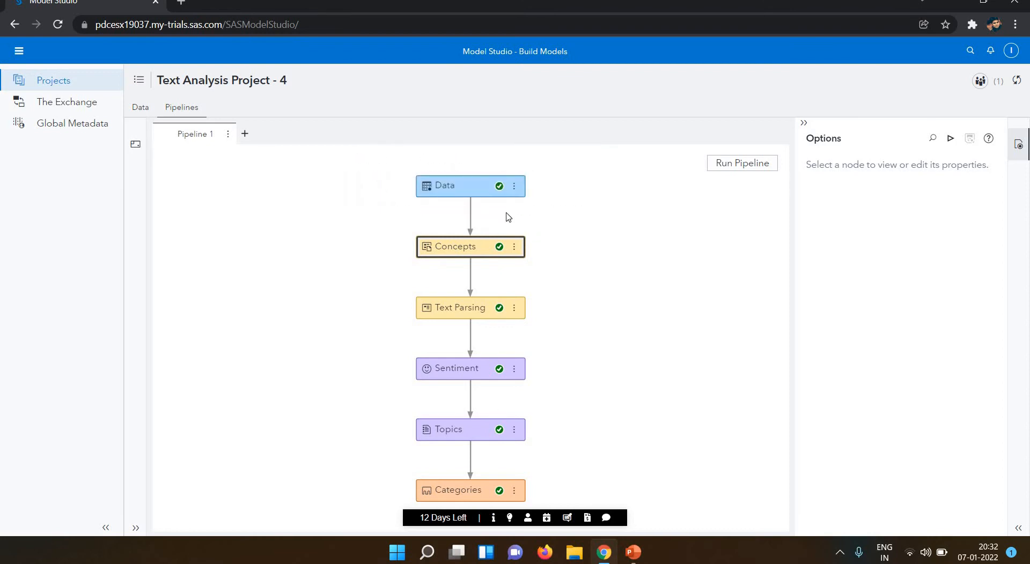
Open the Concepts node's Results and enlarge its Concepts Score Code.
{"action": "left_click", "coordinate": [513, 248]}
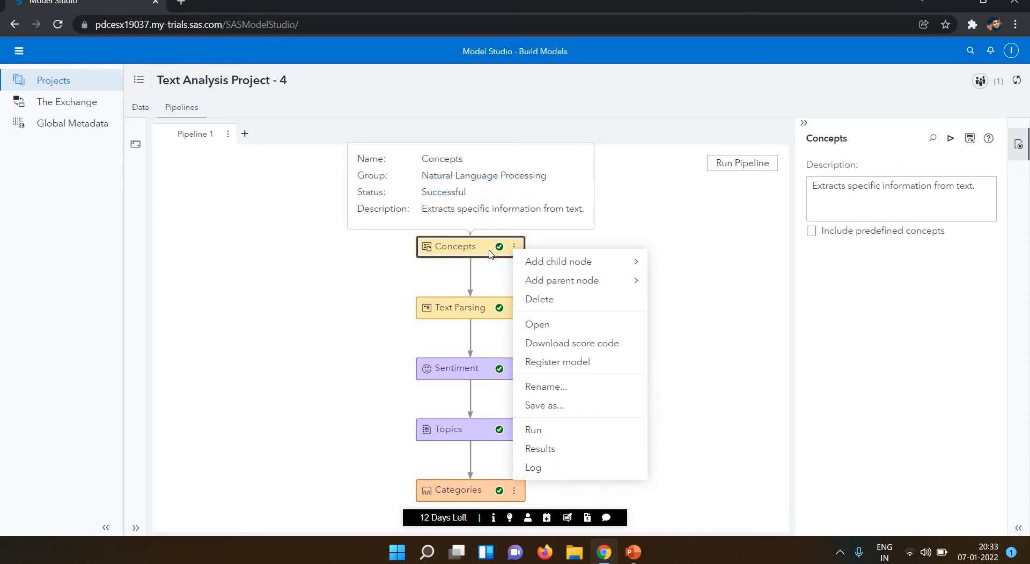
{"action": "left_click", "coordinate": [525, 453]}
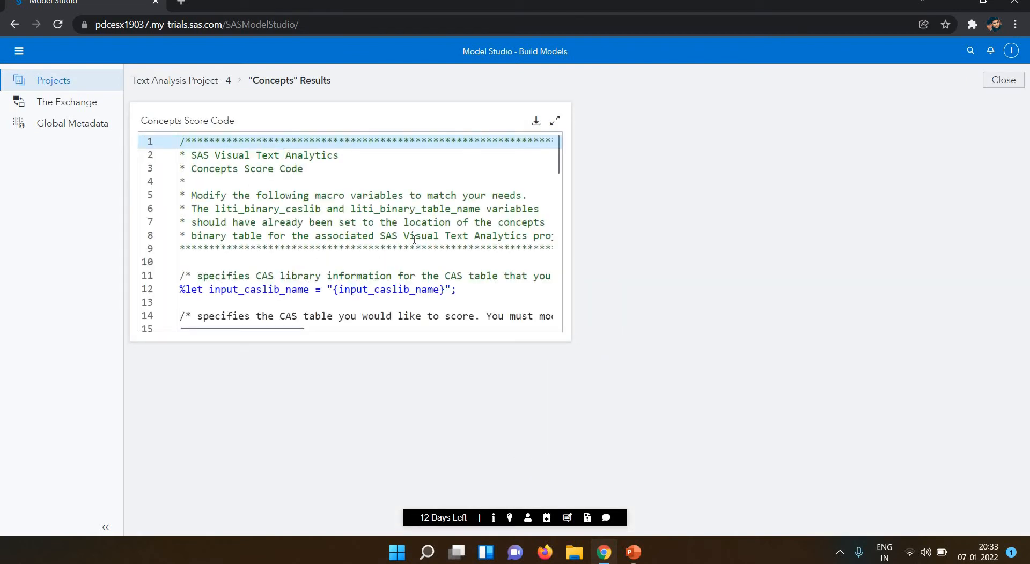
{"action": "left_click", "coordinate": [414, 236]}
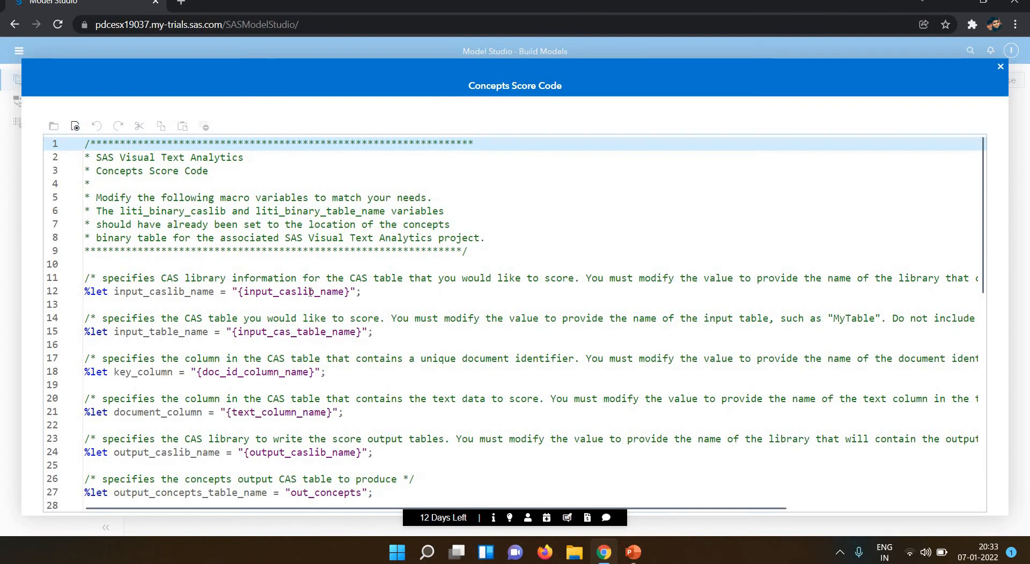
{"action": "left_click", "coordinate": [311, 292]}
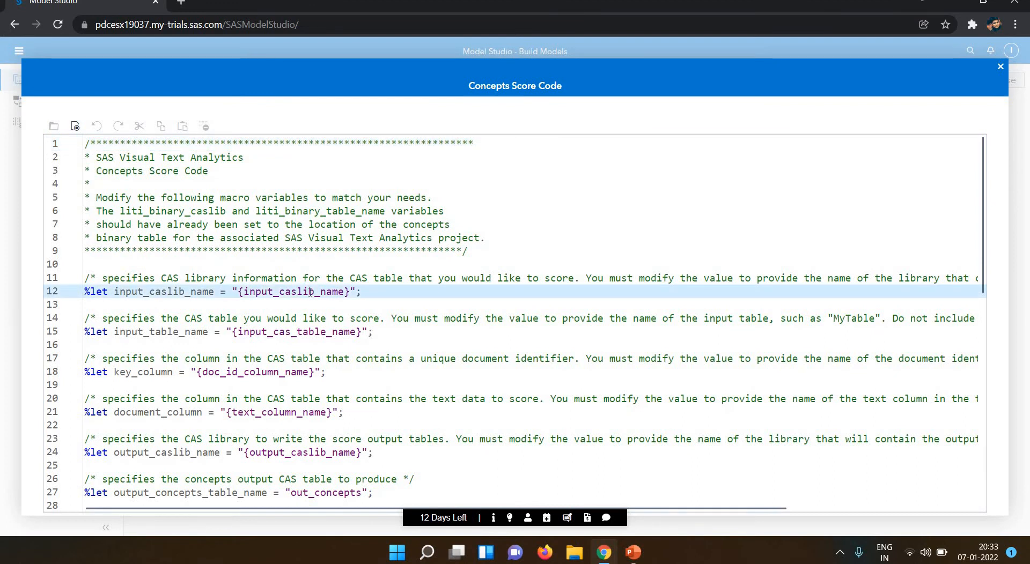
{"action": "left_click", "coordinate": [285, 307]}
Step through the score code's applyConcept action lines, then close the enlarged view.
{"action": "key", "text": "Down"}
{"action": "key", "text": "Down"}
{"action": "key", "text": "Down"}
{"action": "key", "text": "Down"}
{"action": "key", "text": "Down"}
{"action": "key", "text": "Down"}
{"action": "key", "text": "Down"}
{"action": "key", "text": "Down"}
{"action": "key", "text": "Down"}
{"action": "key", "text": "Down"}
{"action": "key", "text": "Down"}
{"action": "key", "text": "Down"}
{"action": "key", "text": "Down"}
{"action": "key", "text": "Down"}
{"action": "key", "text": "Down"}
{"action": "key", "text": "Down"}
{"action": "key", "text": "Down"}
{"action": "key", "text": "Down"}
{"action": "key", "text": "Down"}
{"action": "key", "text": "Down"}
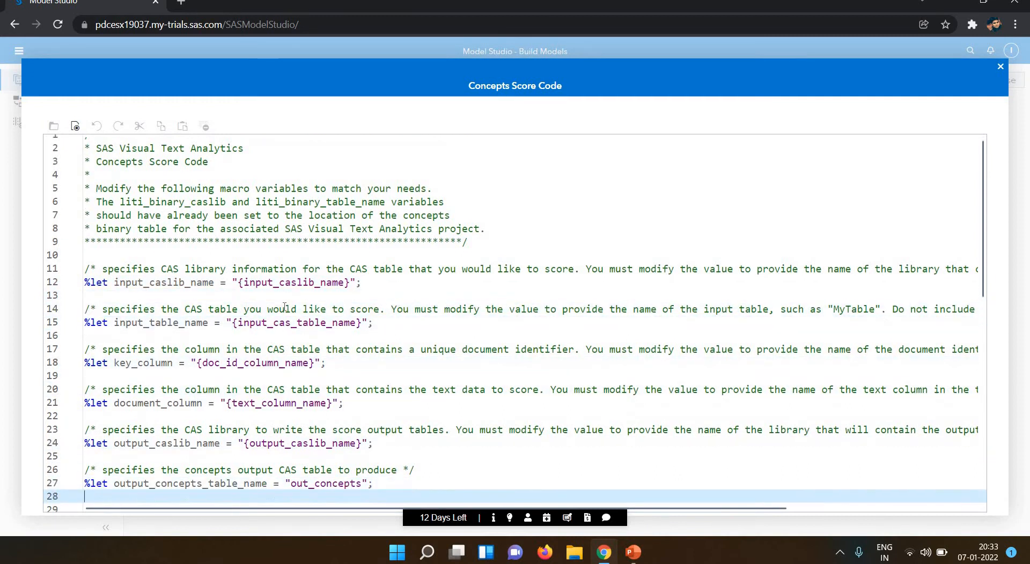
{"action": "key", "text": "Down"}
{"action": "key", "text": "Down"}
{"action": "key", "text": "Down"}
{"action": "key", "text": "Down"}
{"action": "key", "text": "Down"}
{"action": "key", "text": "Down"}
{"action": "key", "text": "Down"}
{"action": "key", "text": "Down"}
{"action": "key", "text": "Down"}
{"action": "key", "text": "Down"}
{"action": "key", "text": "Down"}
{"action": "key", "text": "Down"}
{"action": "key", "text": "Down"}
{"action": "key", "text": "Down"}
{"action": "key", "text": "Down"}
{"action": "key", "text": "Down"}
{"action": "key", "text": "Down"}
{"action": "key", "text": "Down"}
{"action": "key", "text": "Down"}
{"action": "key", "text": "Down"}
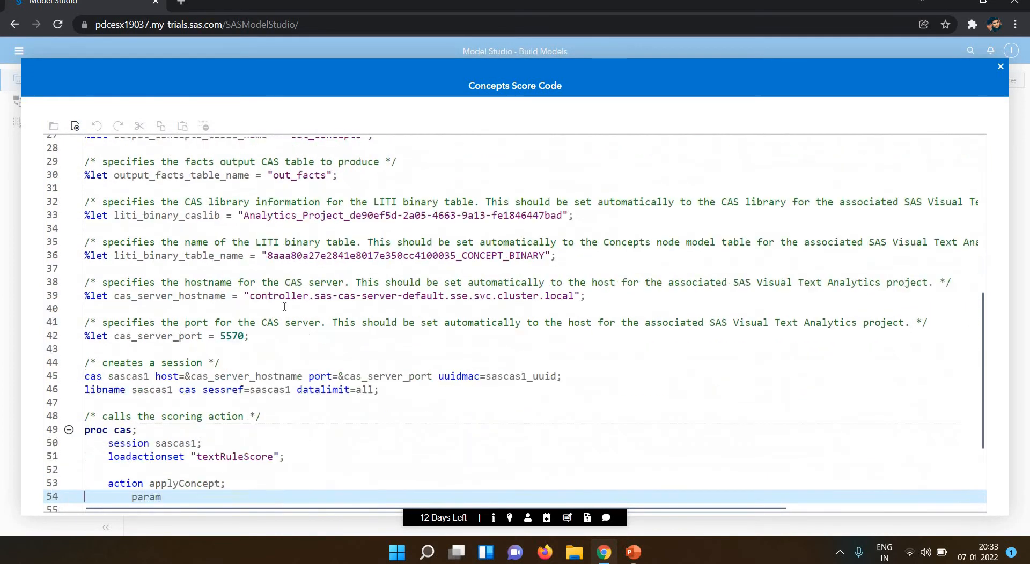
{"action": "key", "text": "Up"}
{"action": "key", "text": "Up"}
{"action": "key", "text": "Up"}
{"action": "key", "text": "Up"}
{"action": "key", "text": "Up"}
{"action": "key", "text": "Up"}
{"action": "key", "text": "Up"}
{"action": "key", "text": "Up"}
{"action": "key", "text": "Up"}
{"action": "key", "text": "Up"}
{"action": "key", "text": "Up"}
{"action": "key", "text": "Up"}
{"action": "key", "text": "Up"}
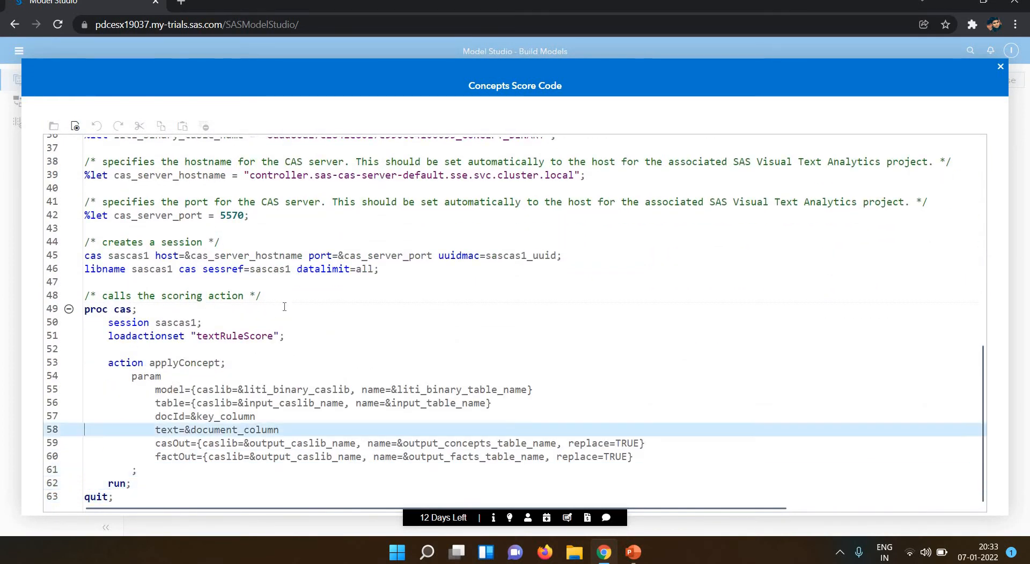
{"action": "key", "text": "Up"}
{"action": "key", "text": "Down"}
{"action": "key", "text": "Down"}
{"action": "key", "text": "Down"}
{"action": "key", "text": "Down"}
{"action": "key", "text": "Down"}
{"action": "key", "text": "Down"}
{"action": "key", "text": "Down"}
{"action": "key", "text": "Down"}
{"action": "key", "text": "Down"}
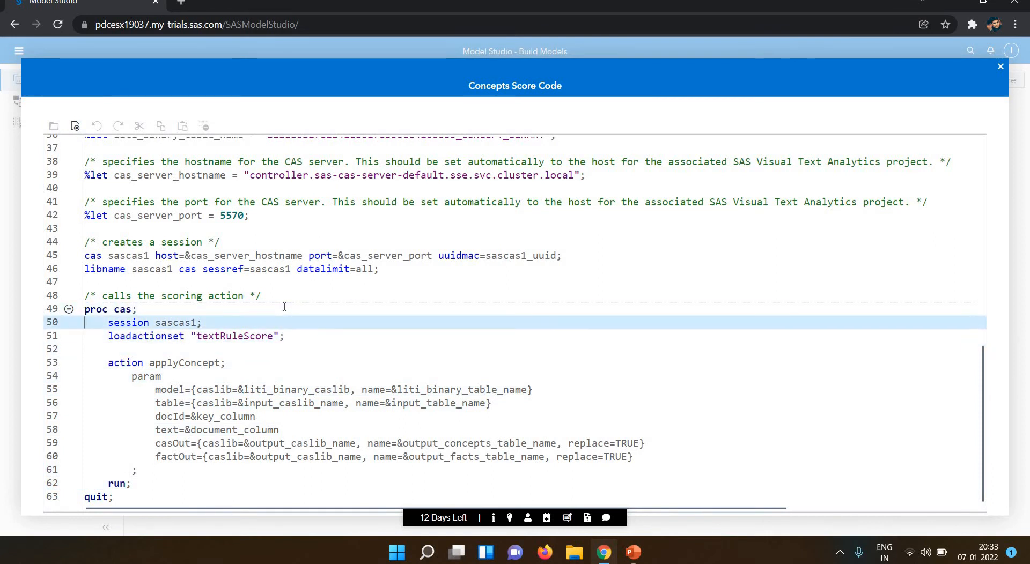
{"action": "key", "text": "Up"}
{"action": "key", "text": "Up"}
{"action": "key", "text": "Up"}
{"action": "key", "text": "Up"}
{"action": "key", "text": "Up"}
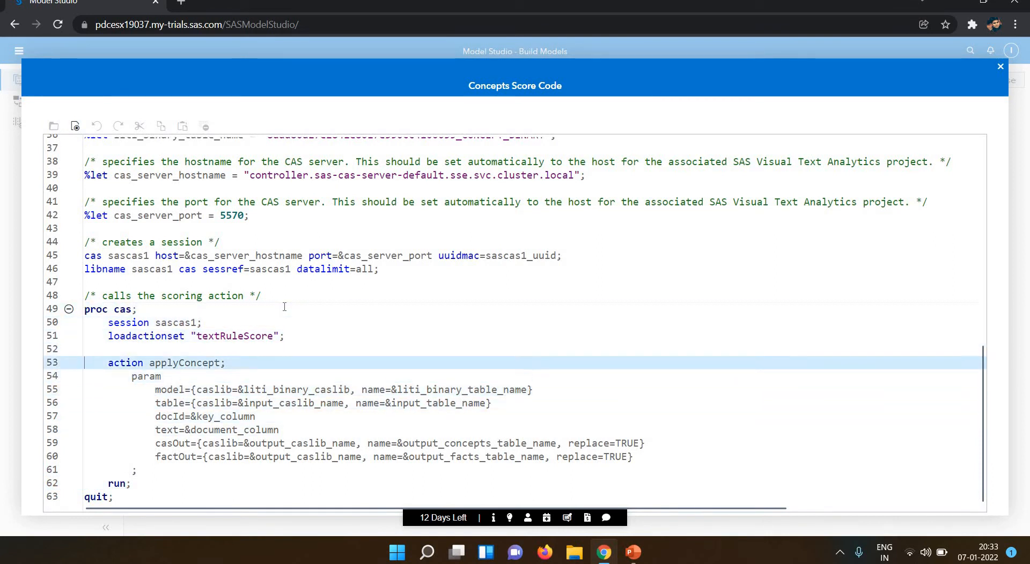
{"action": "key", "text": "Down"}
{"action": "key", "text": "Up"}
{"action": "key", "text": "Up"}
{"action": "key", "text": "Up"}
{"action": "key", "text": "Up"}
{"action": "key", "text": "Up"}
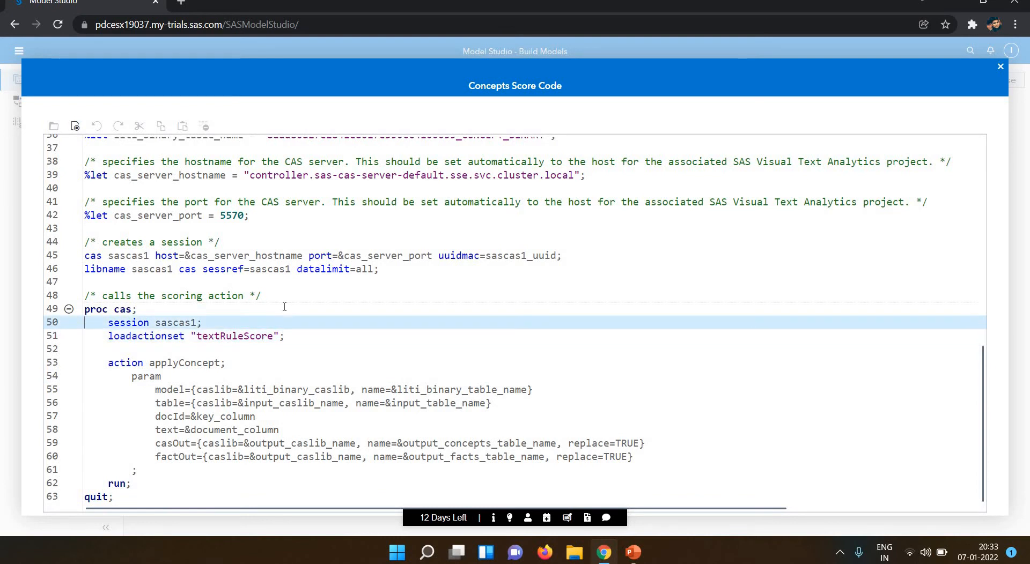
{"action": "key", "text": "Down"}
{"action": "key", "text": "Down"}
{"action": "key", "text": "Down"}
{"action": "key", "text": "Down"}
{"action": "key", "text": "Down"}
{"action": "key", "text": "Down"}
{"action": "key", "text": "Down"}
{"action": "key", "text": "Down"}
{"action": "key", "text": "Down"}
{"action": "key", "text": "Down"}
{"action": "key", "text": "Down"}
{"action": "key", "text": "Down"}
{"action": "key", "text": "Down"}
{"action": "key", "text": "Down"}
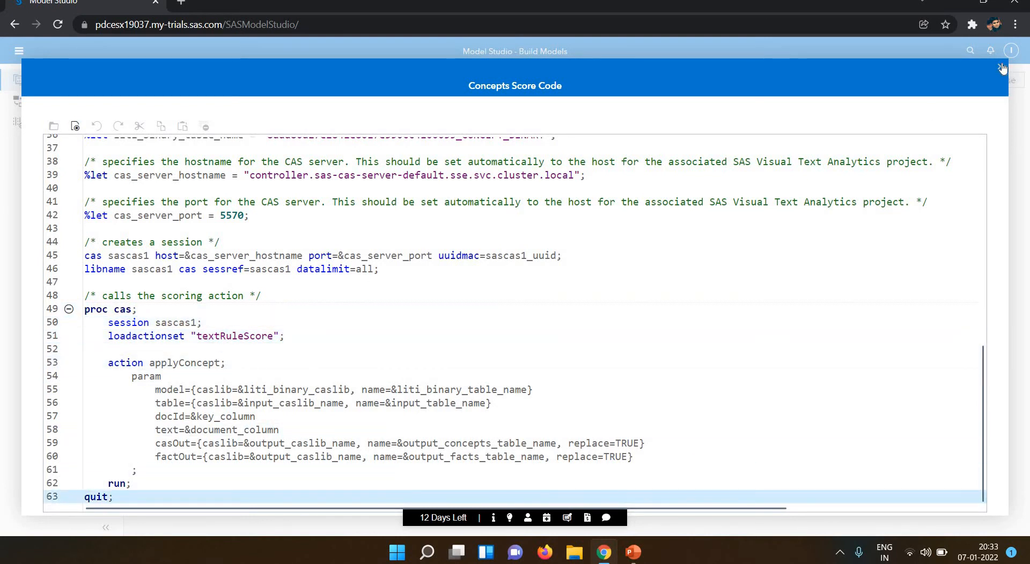
{"action": "key", "text": "Escape"}
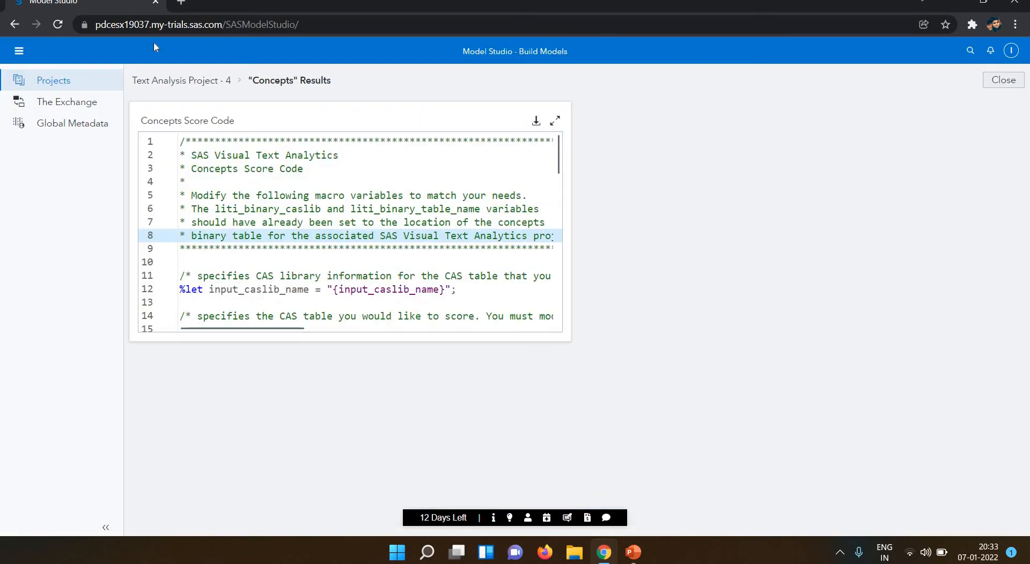
{"action": "left_click", "coordinate": [196, 81]}
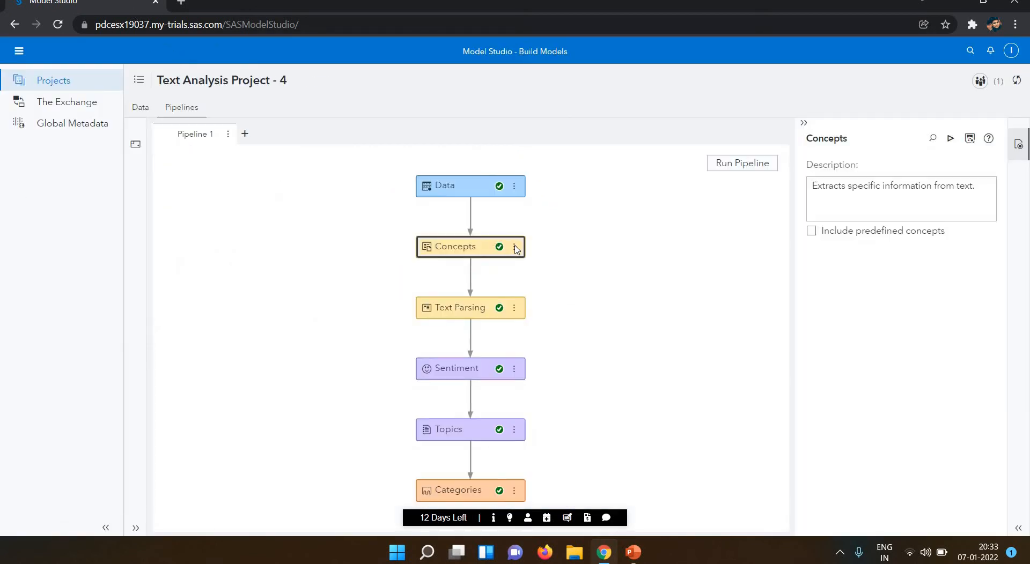
{"action": "left_click", "coordinate": [514, 247]}
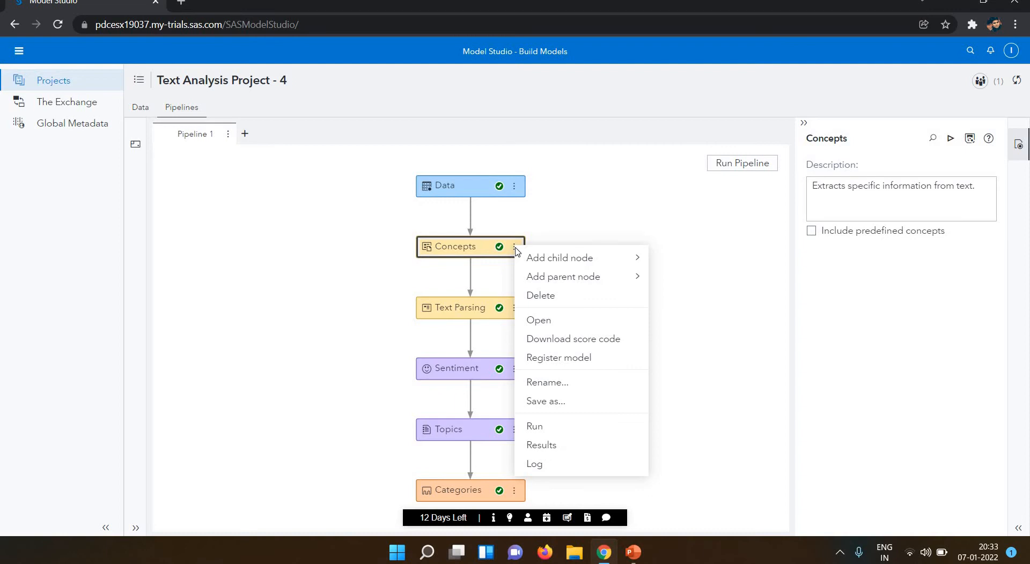
{"action": "left_click", "coordinate": [534, 320]}
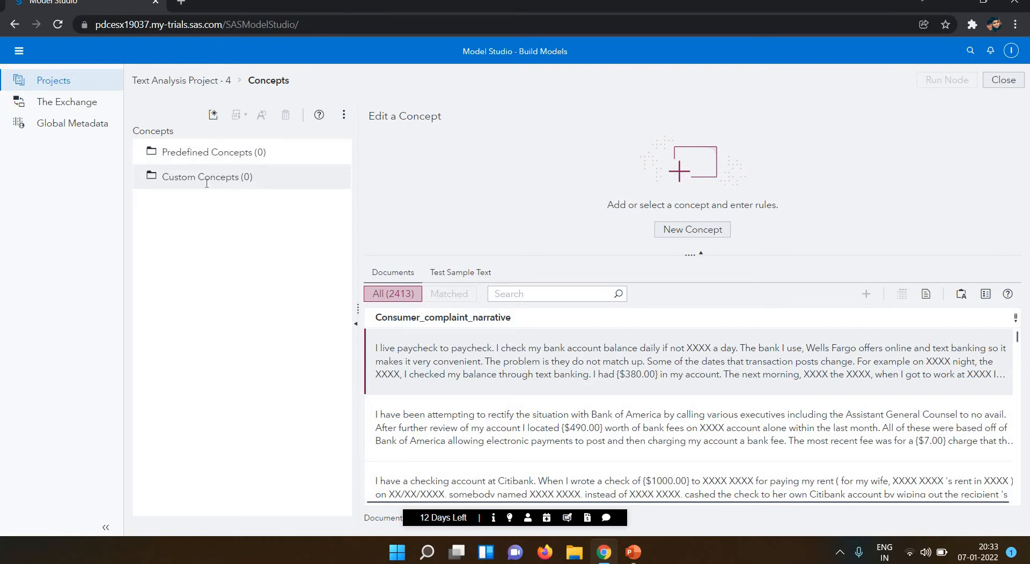
{"action": "left_click", "coordinate": [238, 157]}
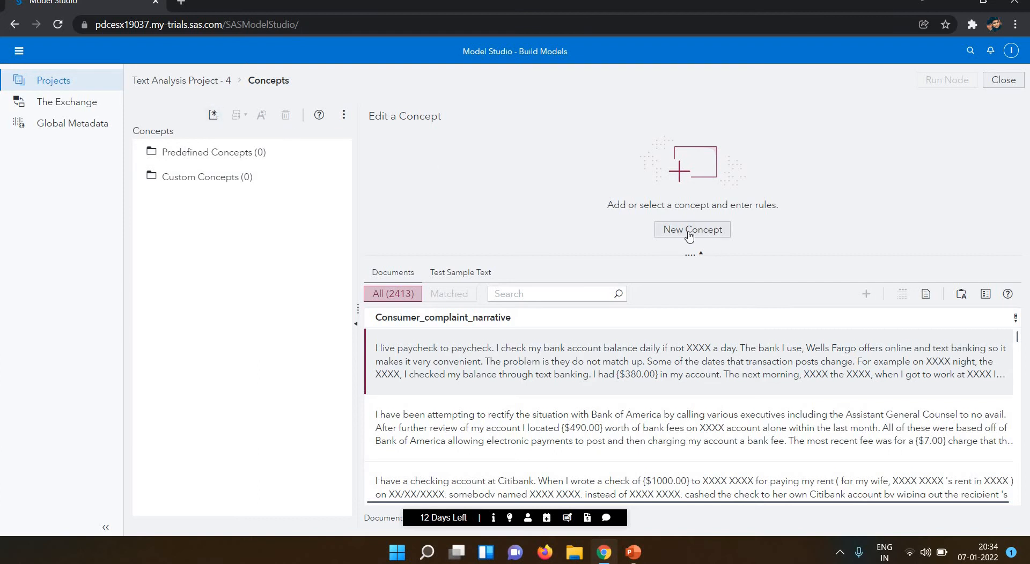
{"action": "left_click", "coordinate": [344, 115]}
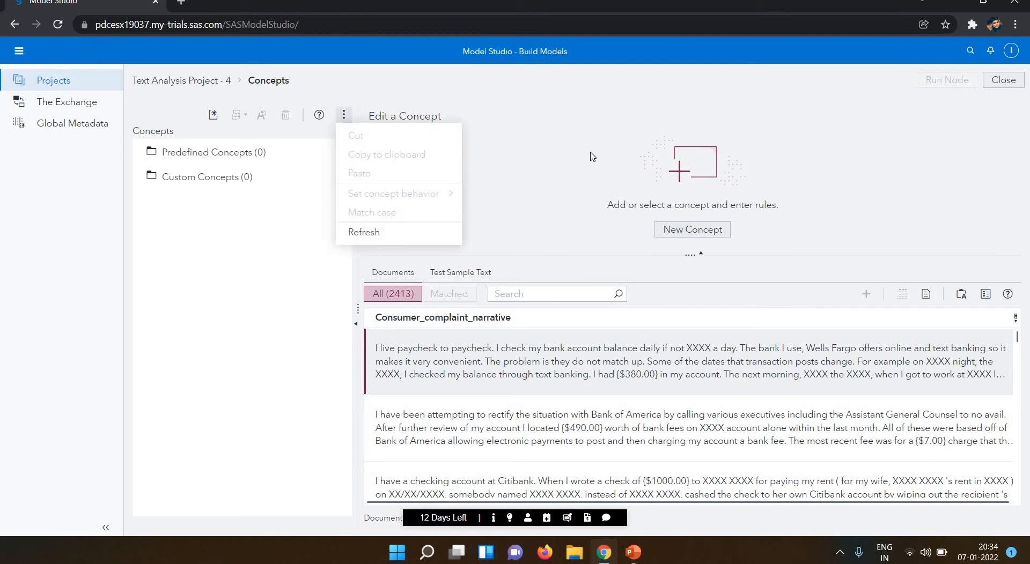
{"action": "left_click", "coordinate": [817, 197]}
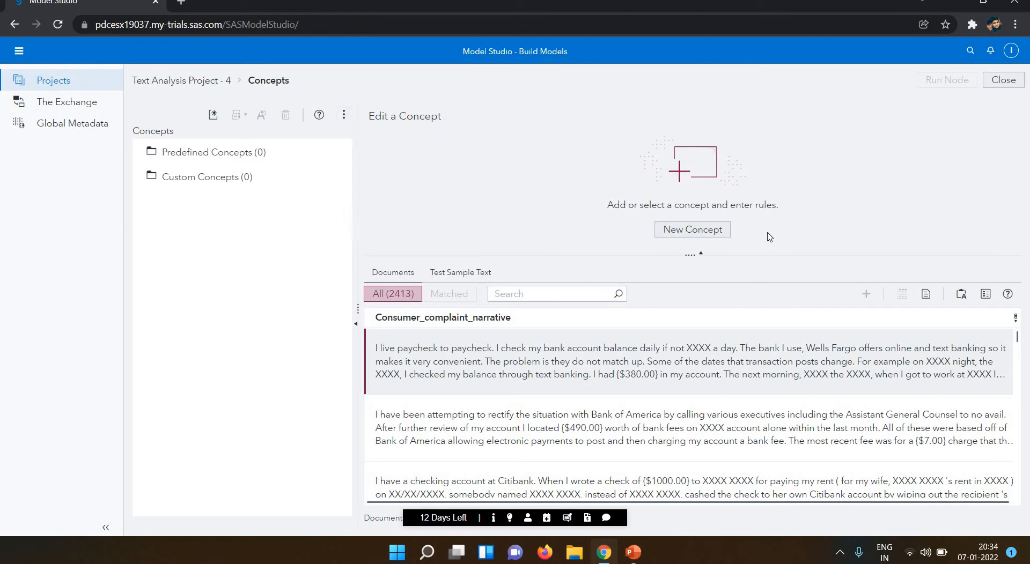
Add a new custom concept named 'C_Concepts'.
{"action": "left_click", "coordinate": [704, 235]}
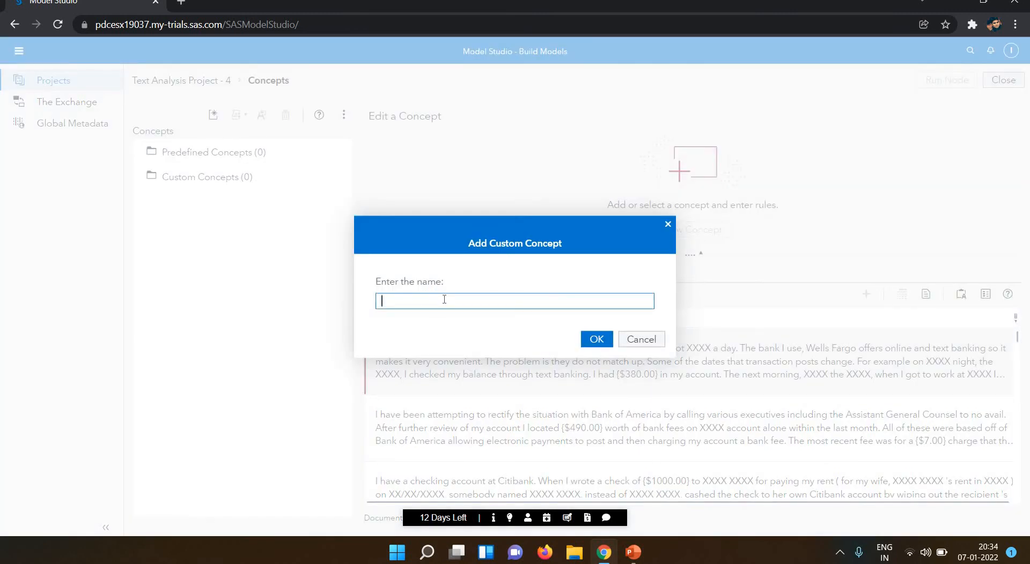
{"action": "type", "text": "N"}
{"action": "key", "text": "BackSpace"}
{"action": "key", "text": "alt+Tab"}
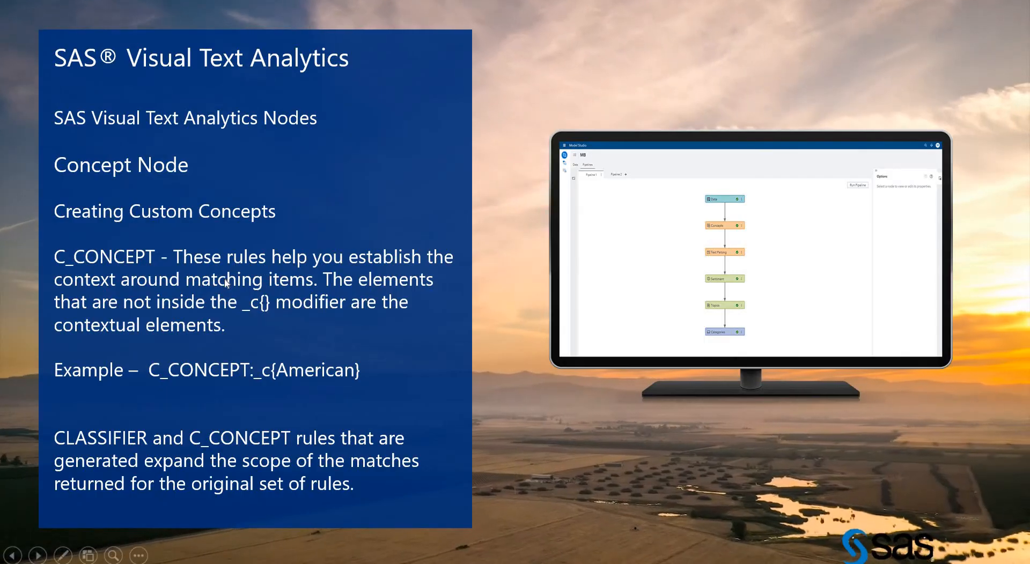
{"action": "key", "text": "alt+Tab"}
{"action": "type", "text": "C"}
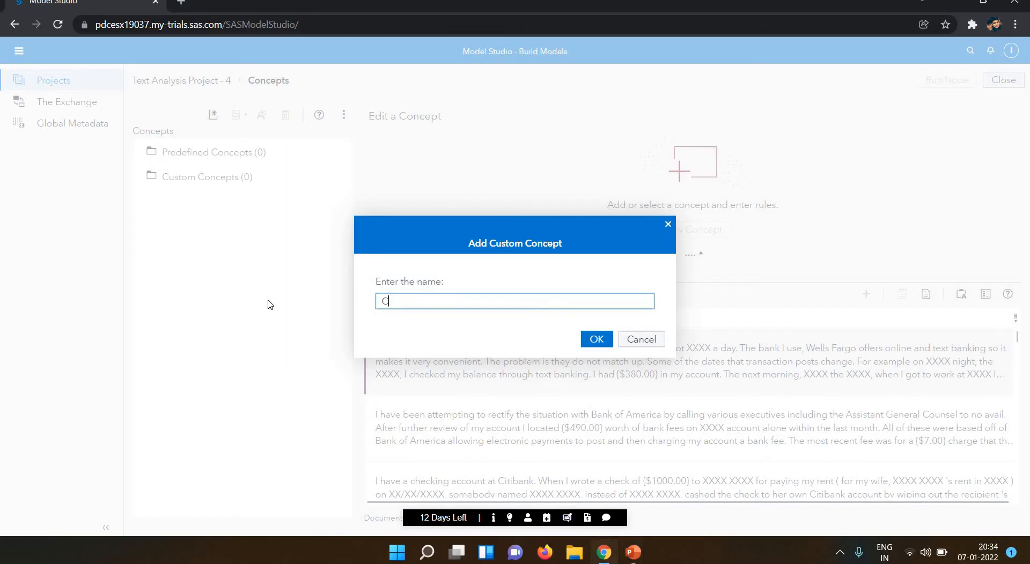
{"action": "key", "text": "BackSpace"}
{"action": "type", "text": "_Concepts"}
{"action": "left_click", "coordinate": [596, 343]}
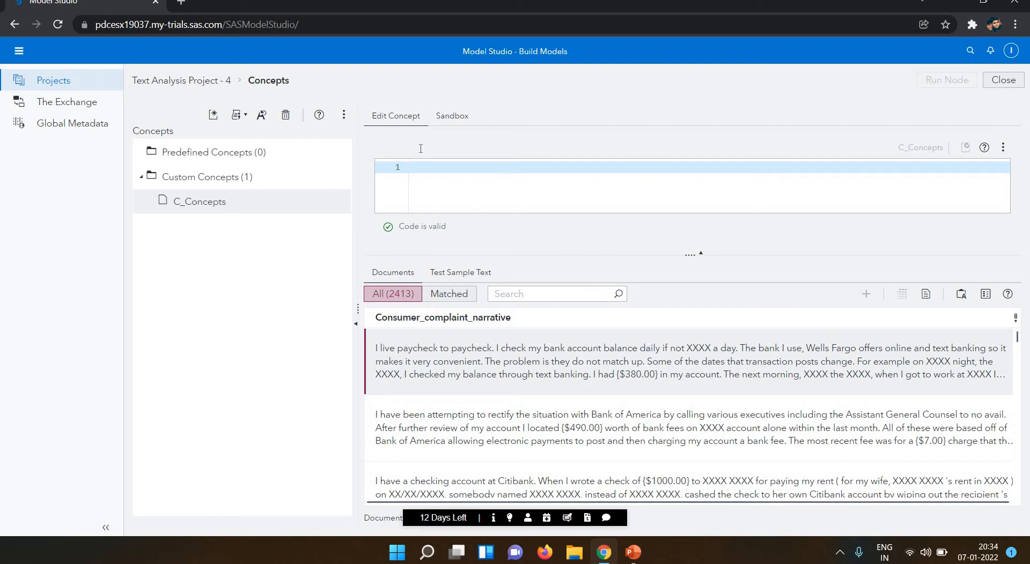
Switch between the Sandbox and Edit Concept views, ending on the C_Concepts sandbox.
{"action": "left_click", "coordinate": [461, 116]}
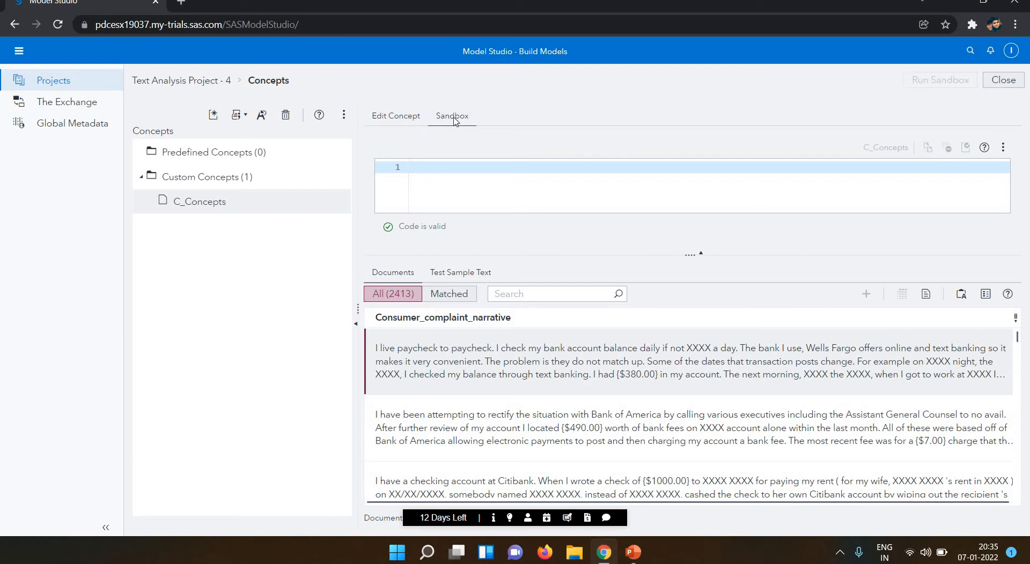
{"action": "left_click", "coordinate": [404, 128]}
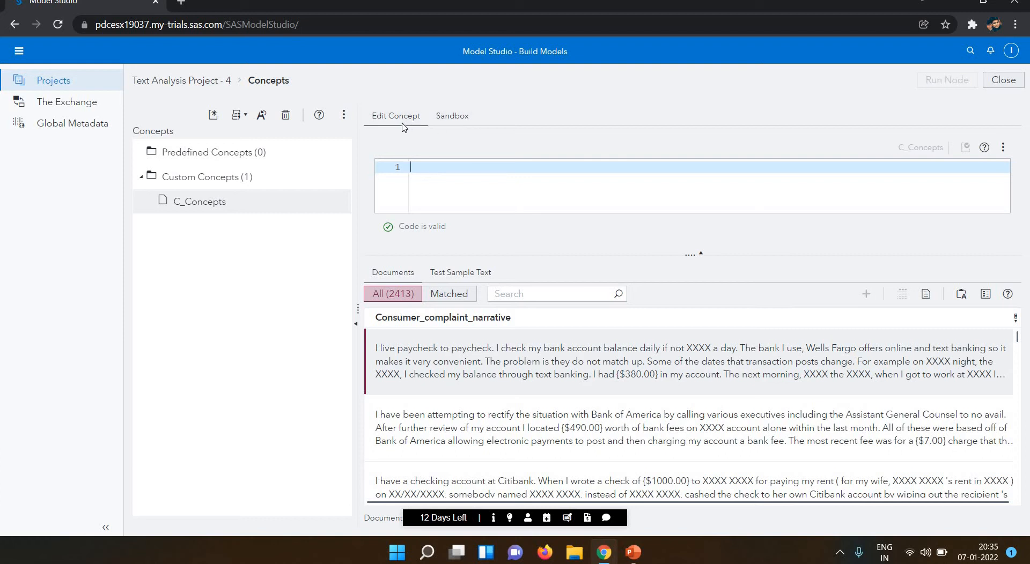
{"action": "left_click", "coordinate": [449, 122]}
Browse the autocomplete descriptions of the ALIGNED and AND operators, leaving line 1 empty.
{"action": "type", "text": "A"}
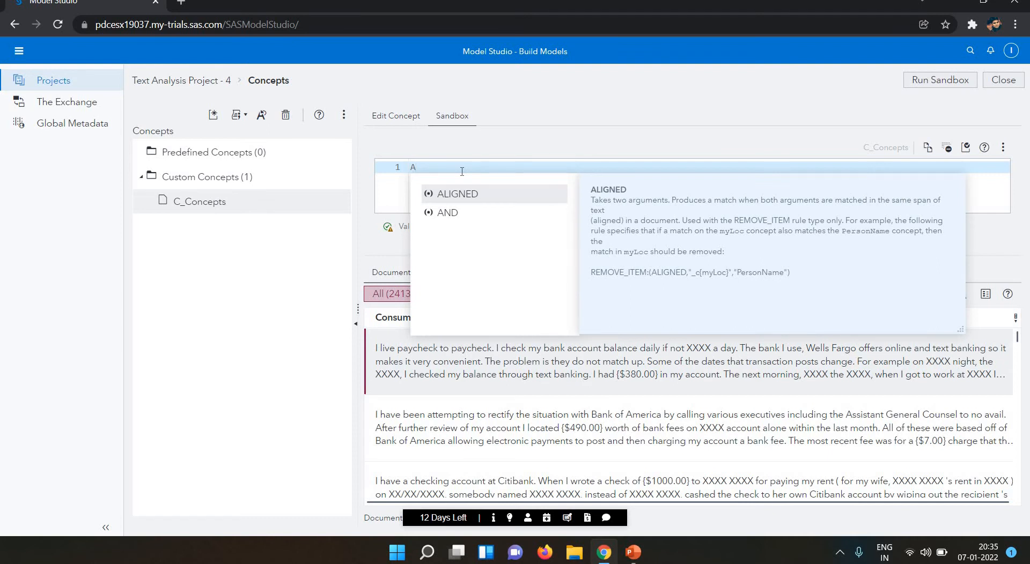
{"action": "key", "text": "Down"}
{"action": "key", "text": "Up"}
{"action": "key", "text": "Down"}
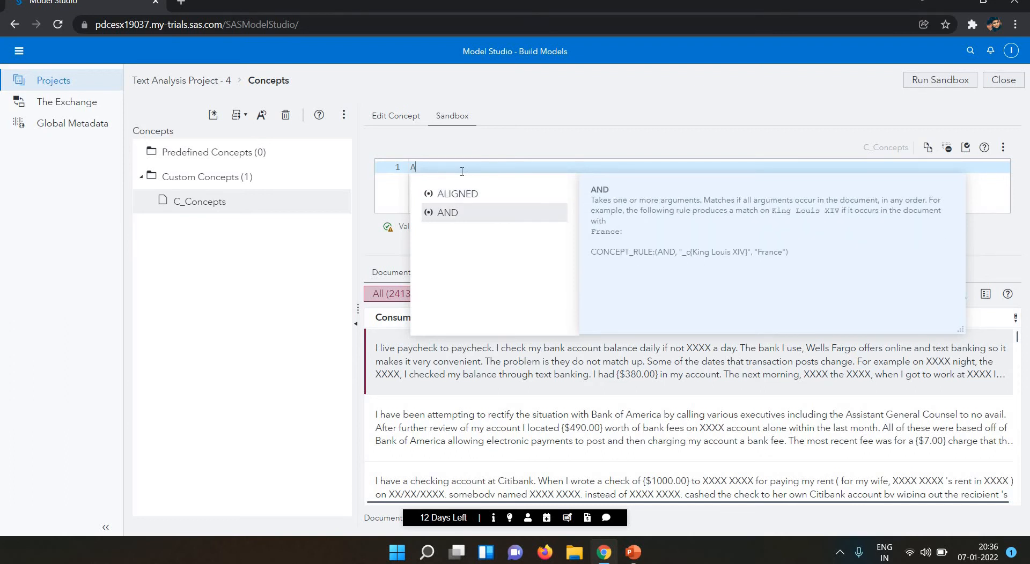
{"action": "key", "text": "Up"}
{"action": "key", "text": "BackSpace"}
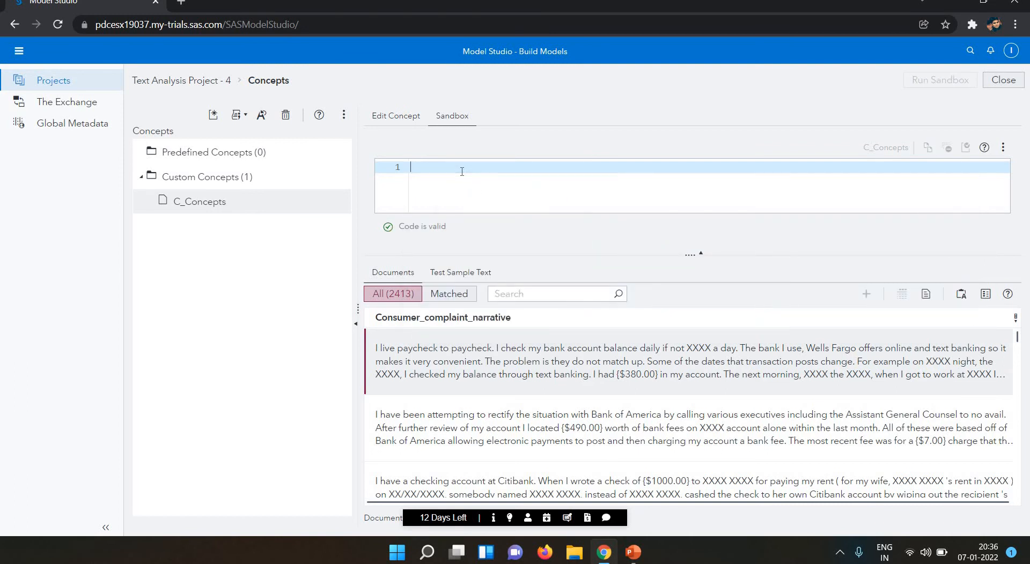
{"action": "type", "text": "S"}
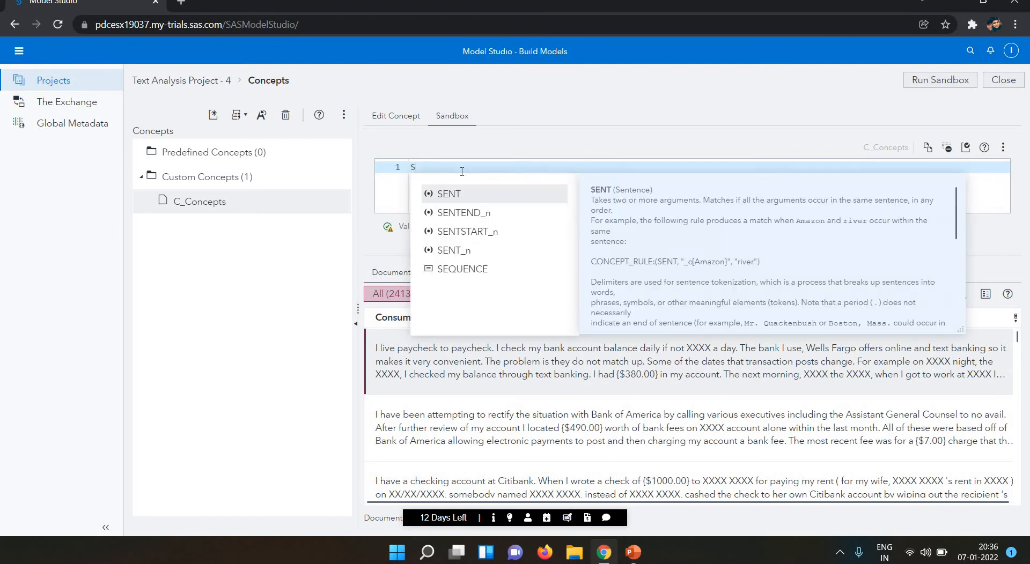
{"action": "key", "text": "BackSpace"}
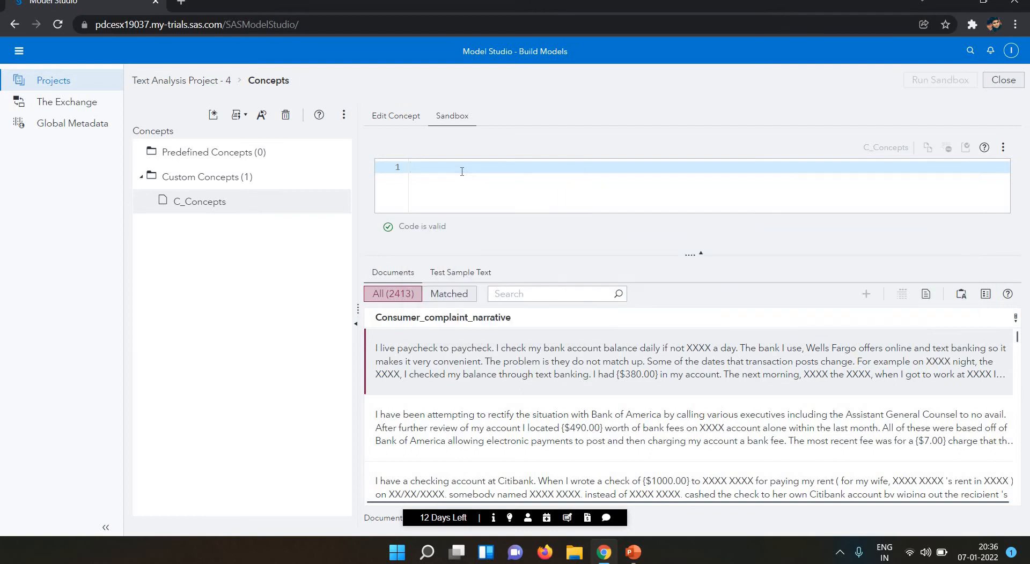
{"action": "type", "text": "Q"}
{"action": "key", "text": "BackSpace"}
{"action": "type", "text": "E"}
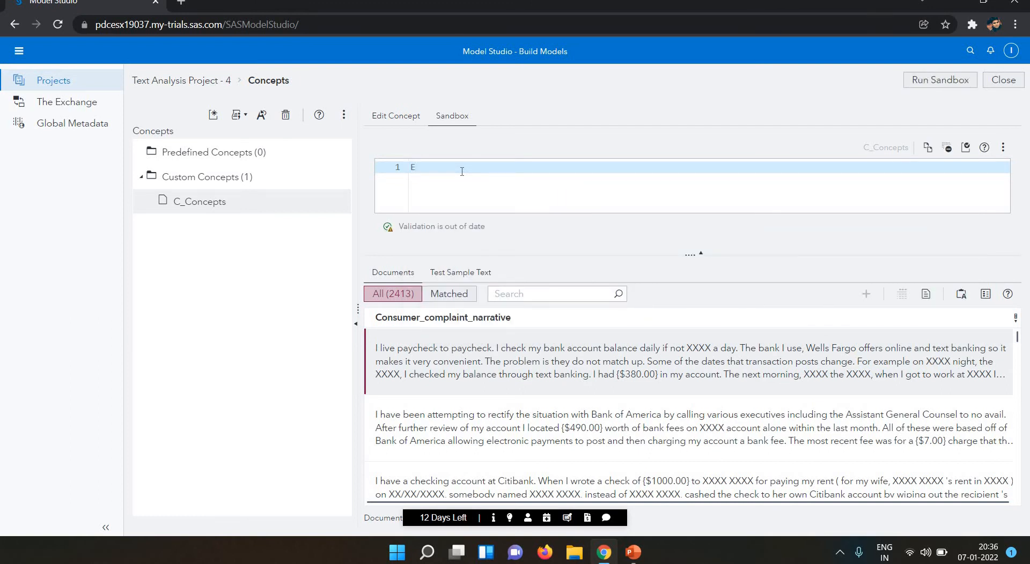
{"action": "key", "text": "BackSpace"}
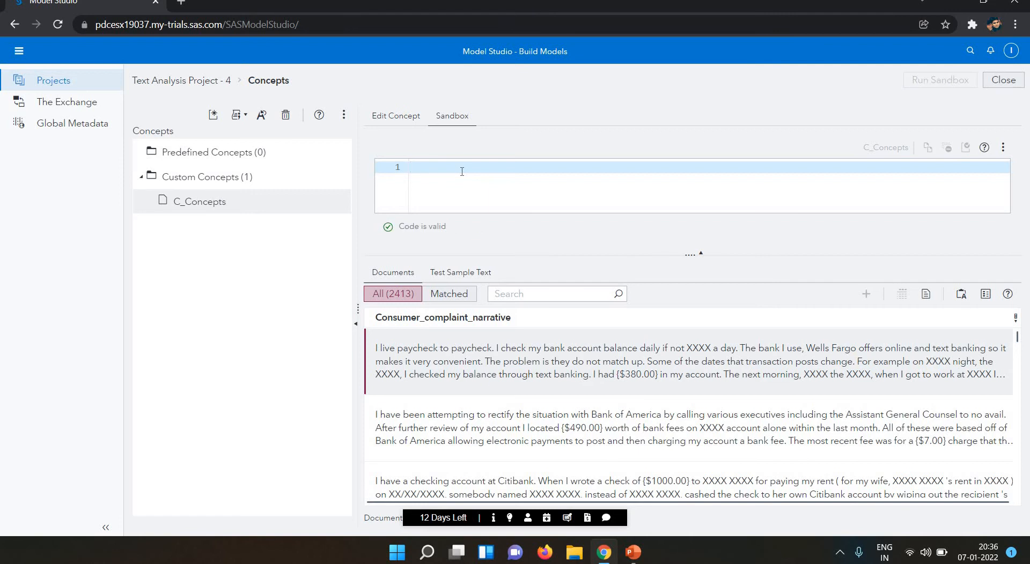
Compare the CLASSIFIER and CONCEPT rule types, then write the rule C_CONCEPT:_C{Citibank}.
{"action": "type", "text": "C"}
{"action": "key", "text": "Down"}
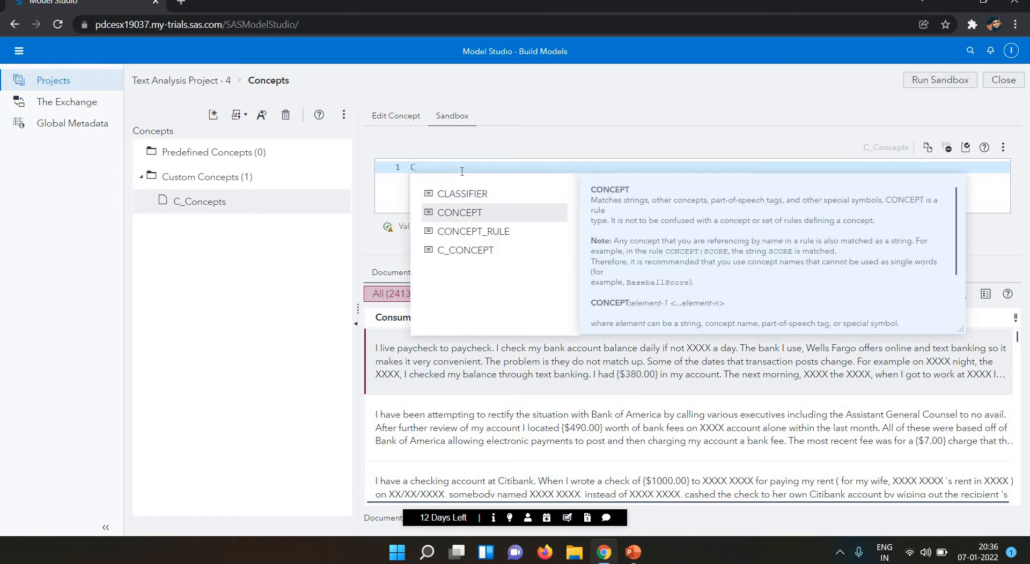
{"action": "key", "text": "Up"}
{"action": "key", "text": "Down"}
{"action": "key", "text": "Down"}
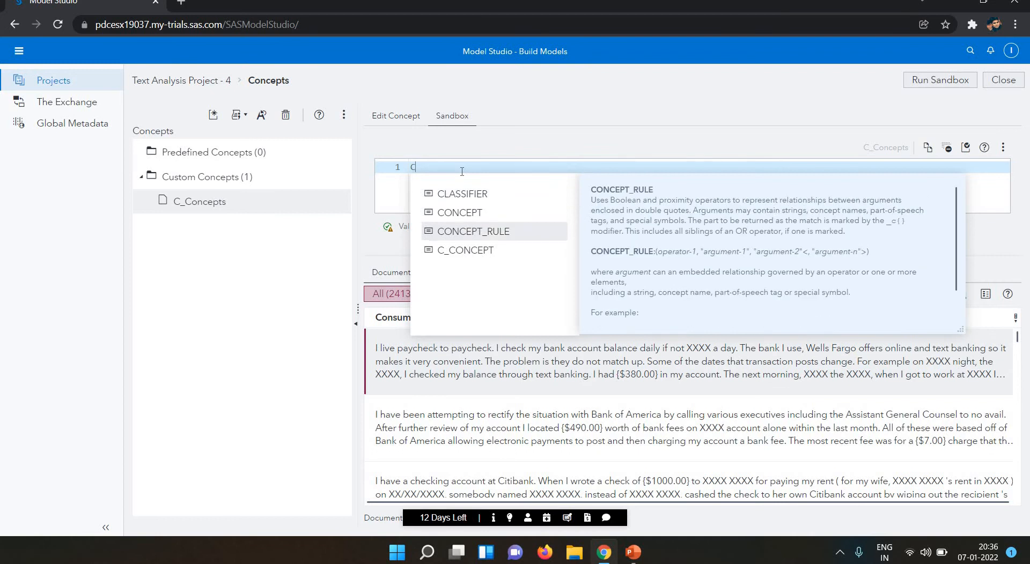
{"action": "key", "text": "Down"}
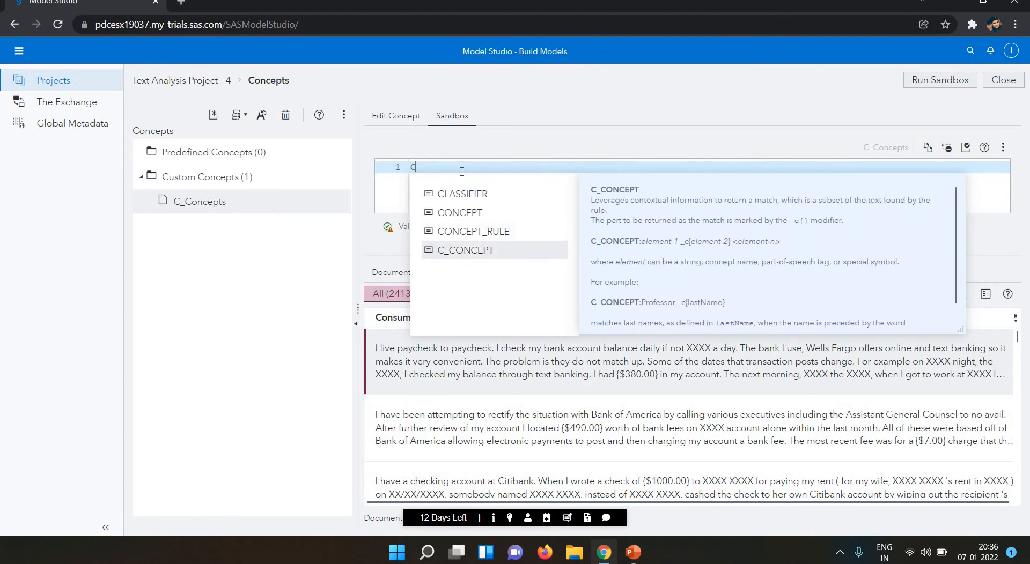
{"action": "key", "text": "Up"}
{"action": "key", "text": "Up"}
{"action": "key", "text": "Up"}
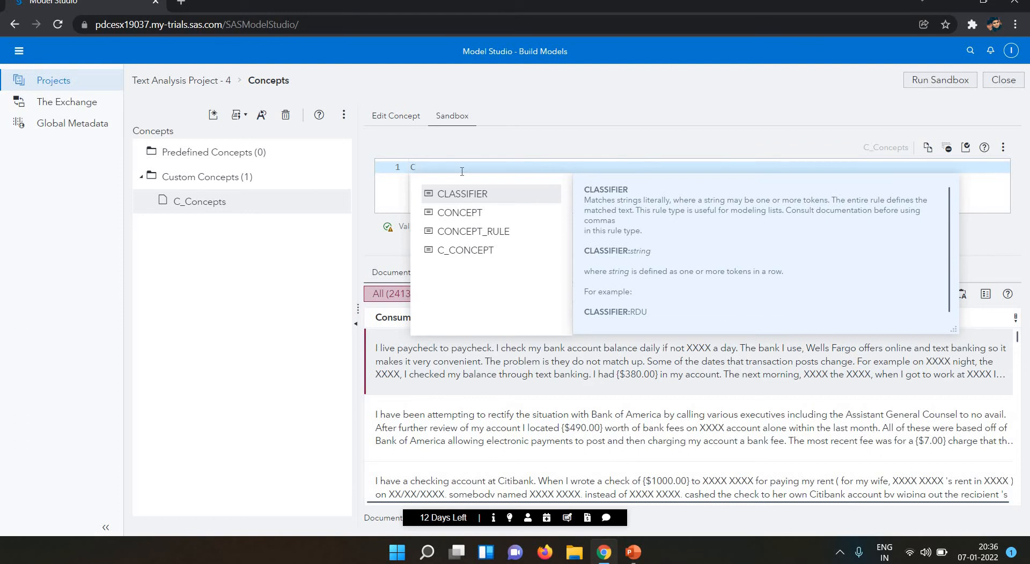
{"action": "type", "text": "_C"}
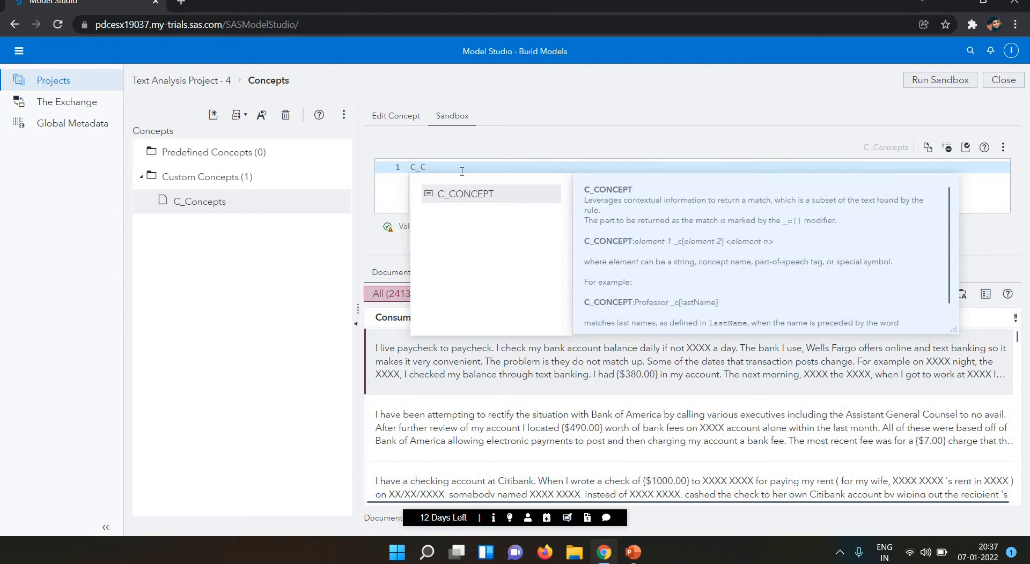
{"action": "key", "text": "Return"}
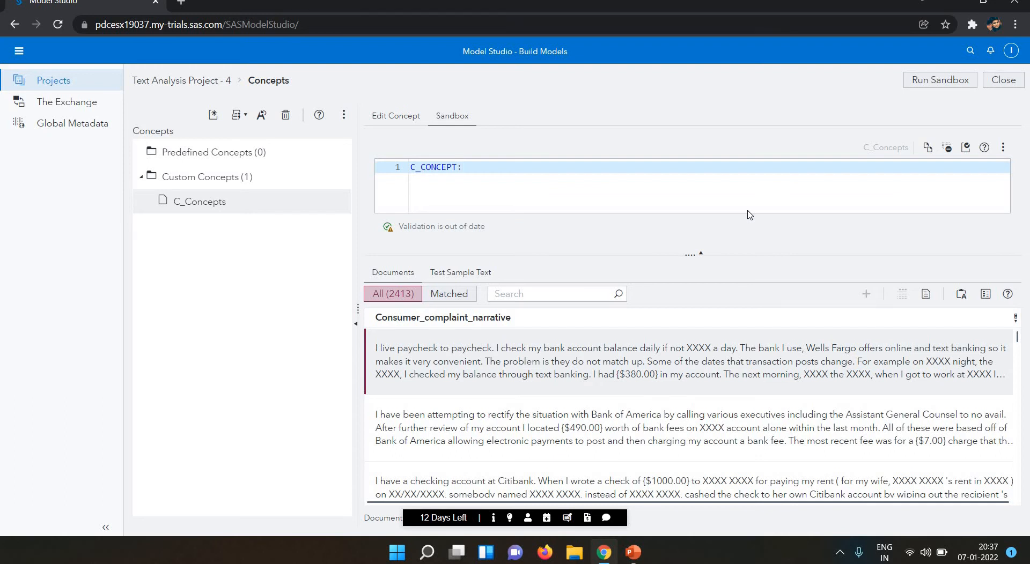
{"action": "type", "text": "_"}
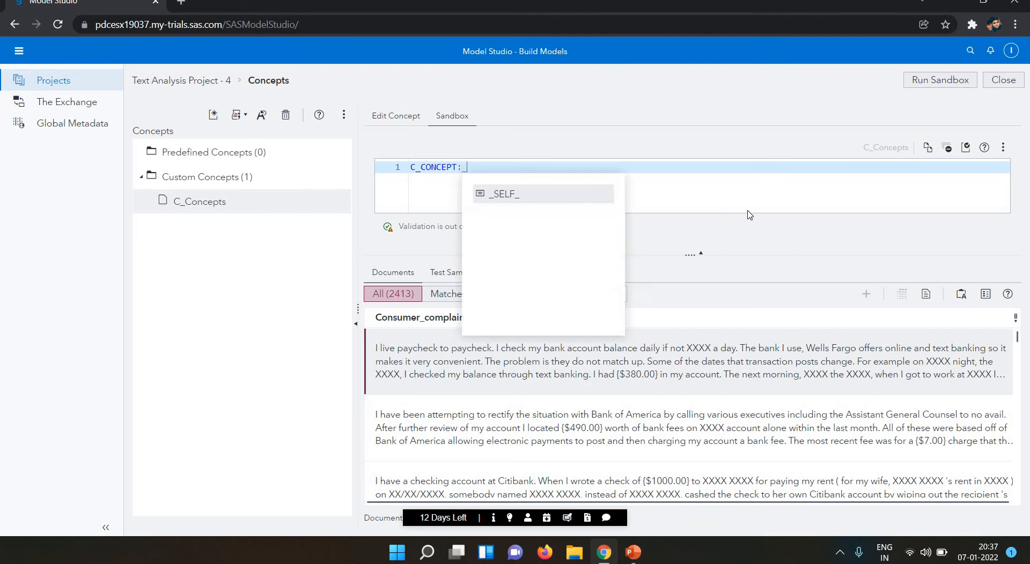
{"action": "type", "text": "C"}
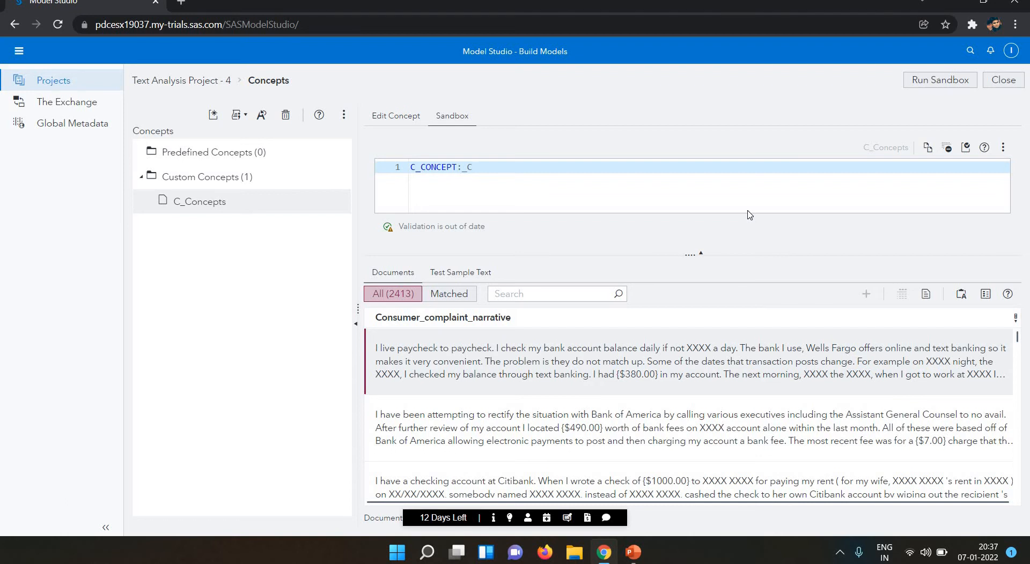
{"action": "type", "text": "{"}
{"action": "type", "text": "Citibank"}
Validate the Citibank rule, move it into the concept's rules, and view it in Edit Concept.
{"action": "left_click", "coordinate": [965, 151]}
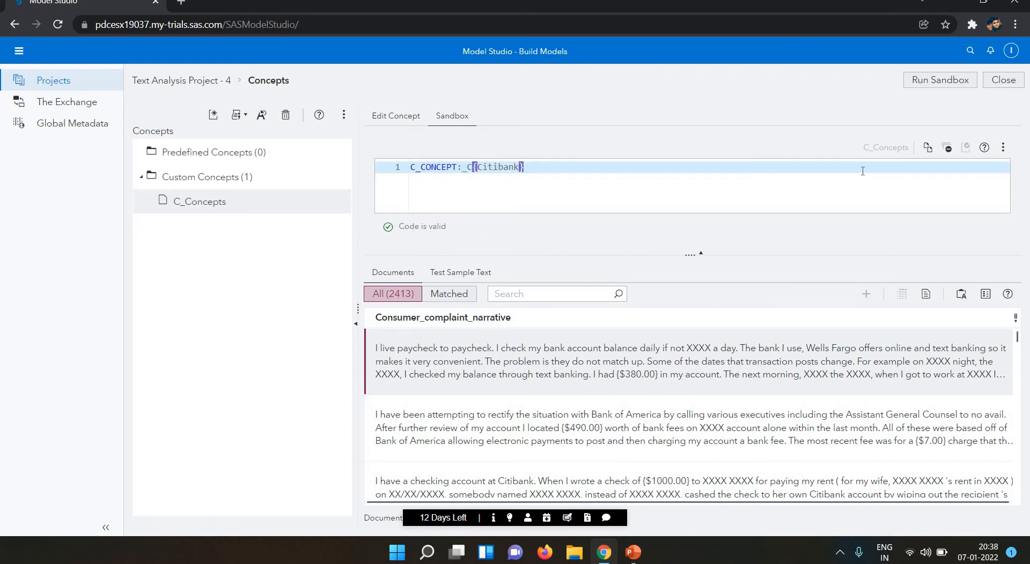
{"action": "left_click", "coordinate": [930, 151]}
{"action": "left_click", "coordinate": [452, 116]}
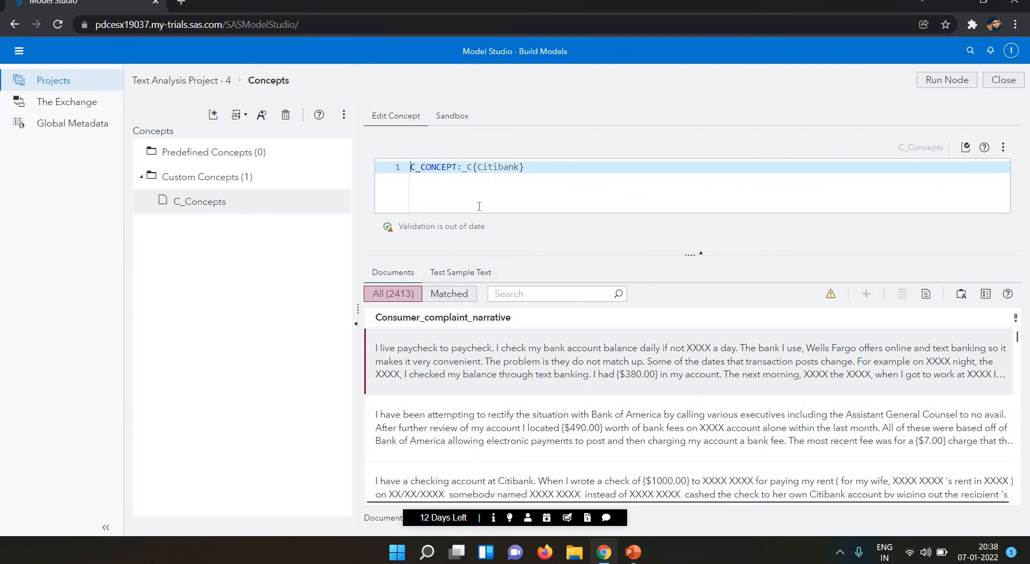
Re-run the Concepts node with the Citibank rule and compare matched versus all 2413 documents.
{"action": "left_click", "coordinate": [944, 82]}
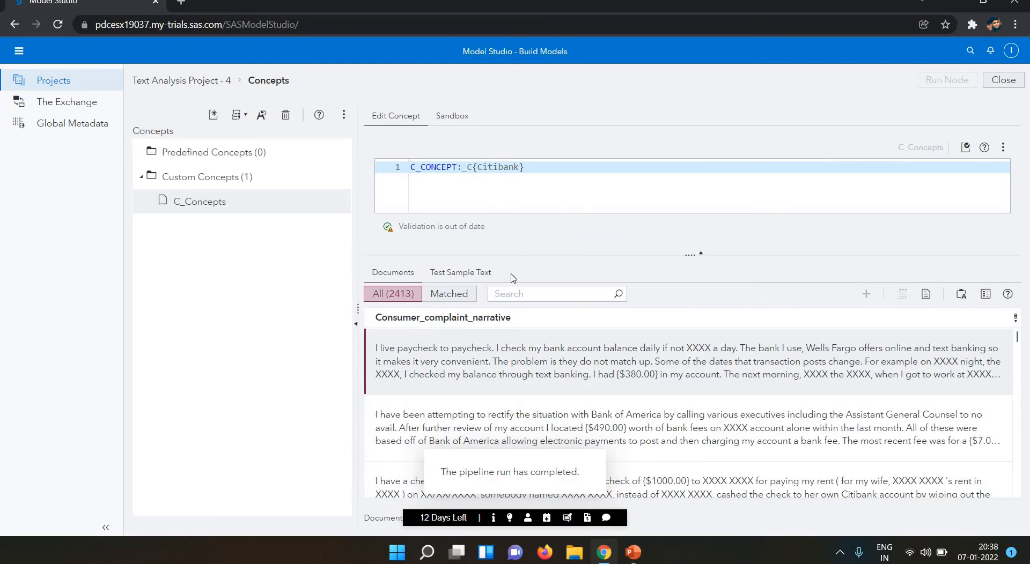
{"action": "left_click", "coordinate": [466, 295]}
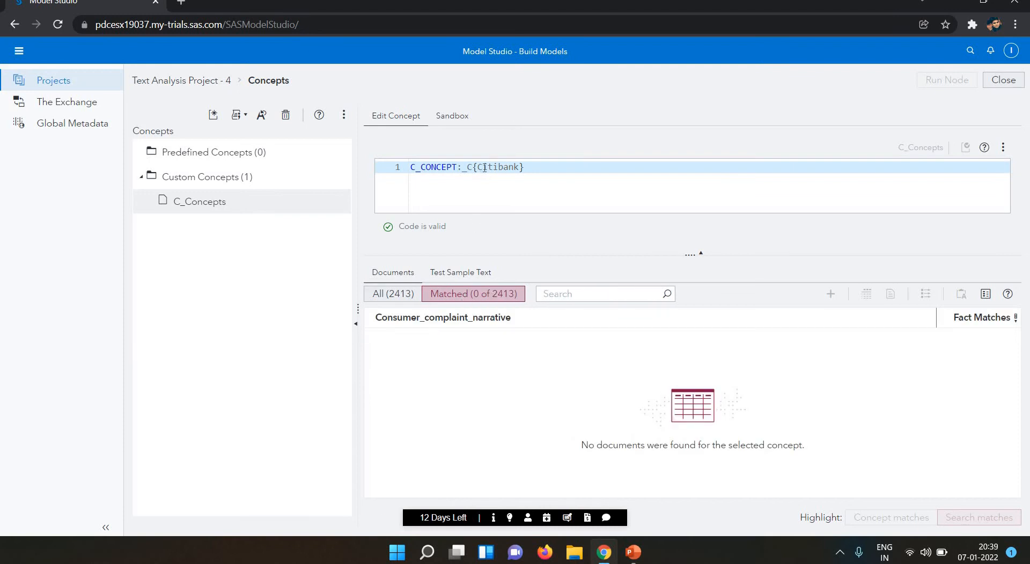
{"action": "left_click", "coordinate": [407, 298]}
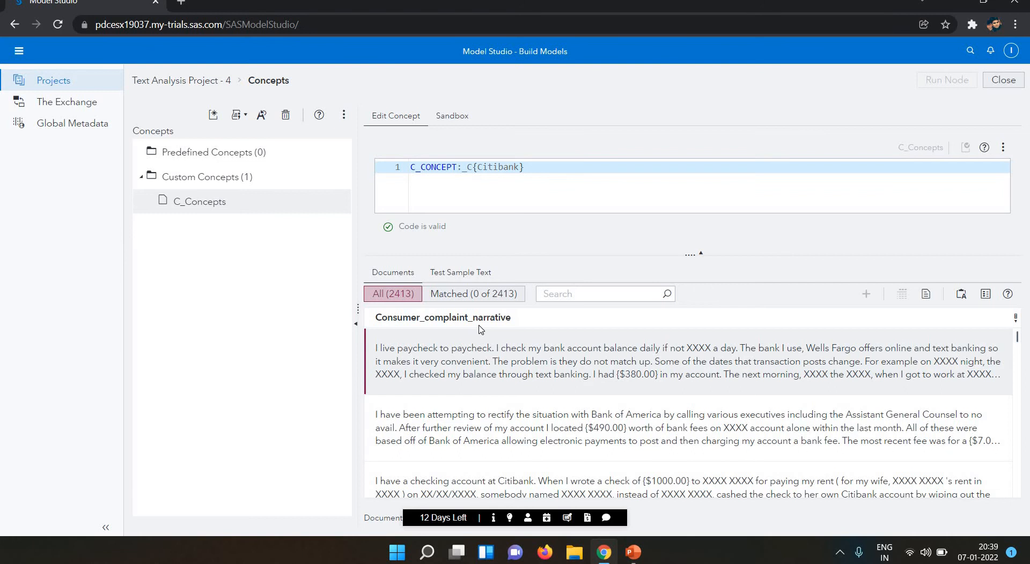
Place the edit point in the Citibank term of the rule, dismissing the suggestion list.
{"action": "left_click", "coordinate": [484, 168]}
{"action": "key", "text": "BackSpace"}
{"action": "type", "text": "C"}
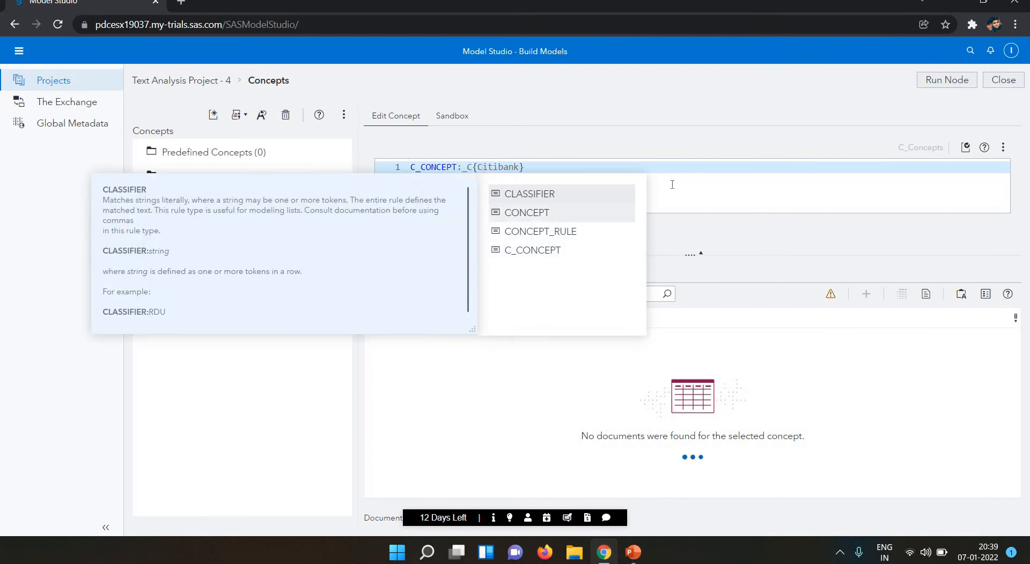
{"action": "key", "text": "BackSpace"}
{"action": "key", "text": "Escape"}
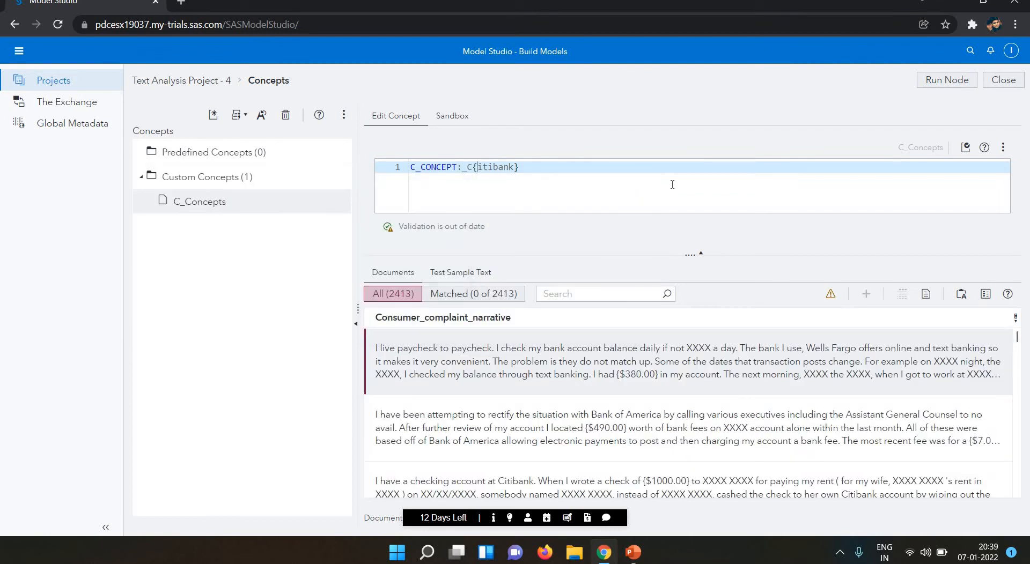
{"action": "type", "text": "C"}
{"action": "key", "text": "Right"}
{"action": "key", "text": "Right"}
Replace Citibank inside the braces with America.
{"action": "key", "text": "Left"}
{"action": "key", "text": "Left"}
{"action": "key", "text": "Left"}
{"action": "key", "text": "Right"}
{"action": "key", "text": "Right"}
{"action": "key", "text": "Delete"}
{"action": "type", "text": "c"}
{"action": "key", "text": "BackSpace"}
{"action": "type", "text": "C"}
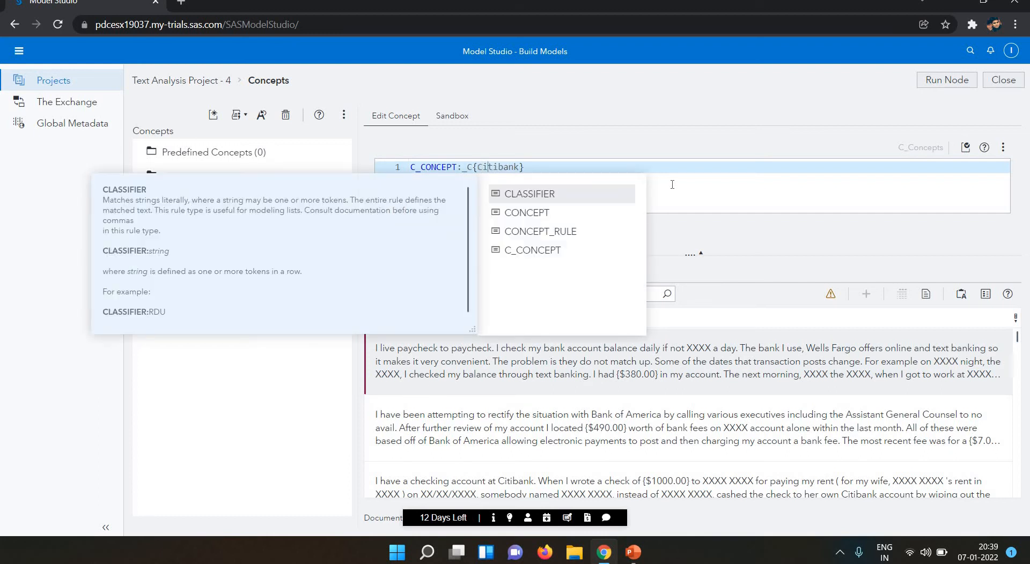
{"action": "key", "text": "Right"}
{"action": "key", "text": "Right"}
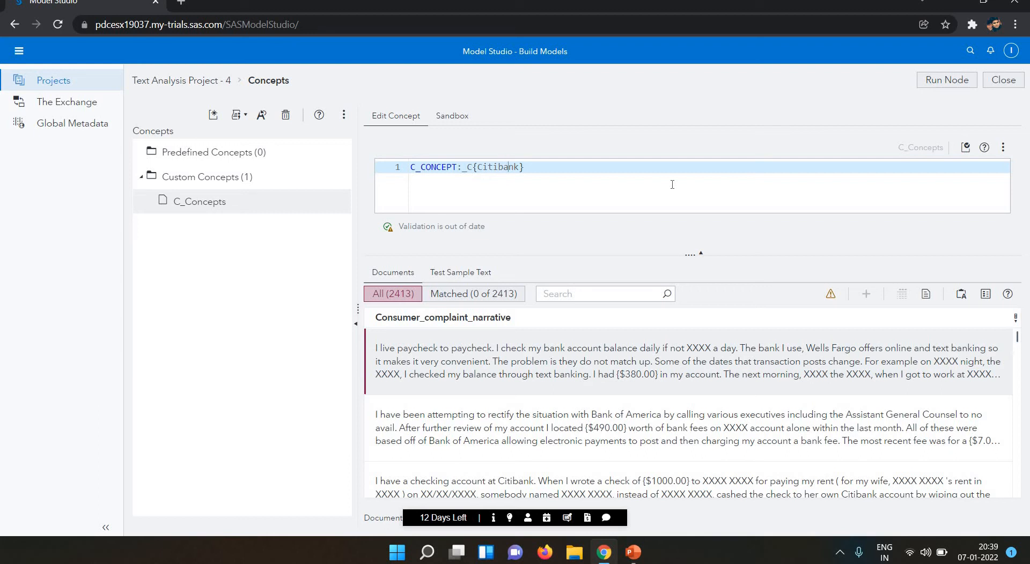
{"action": "key", "text": "BackSpace"}
{"action": "key", "text": "BackSpace"}
{"action": "key", "text": "BackSpace"}
{"action": "key", "text": "BackSpace"}
{"action": "key", "text": "BackSpace"}
{"action": "key", "text": "BackSpace"}
{"action": "key", "text": "BackSpace"}
{"action": "key", "text": "BackSpace"}
{"action": "type", "text": "A"}
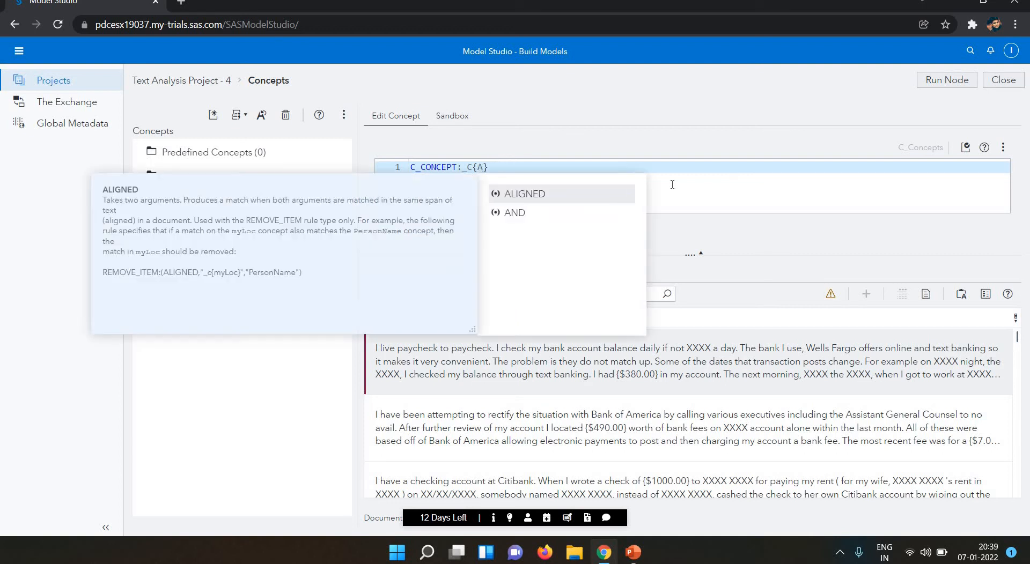
{"action": "type", "text": "mer"}
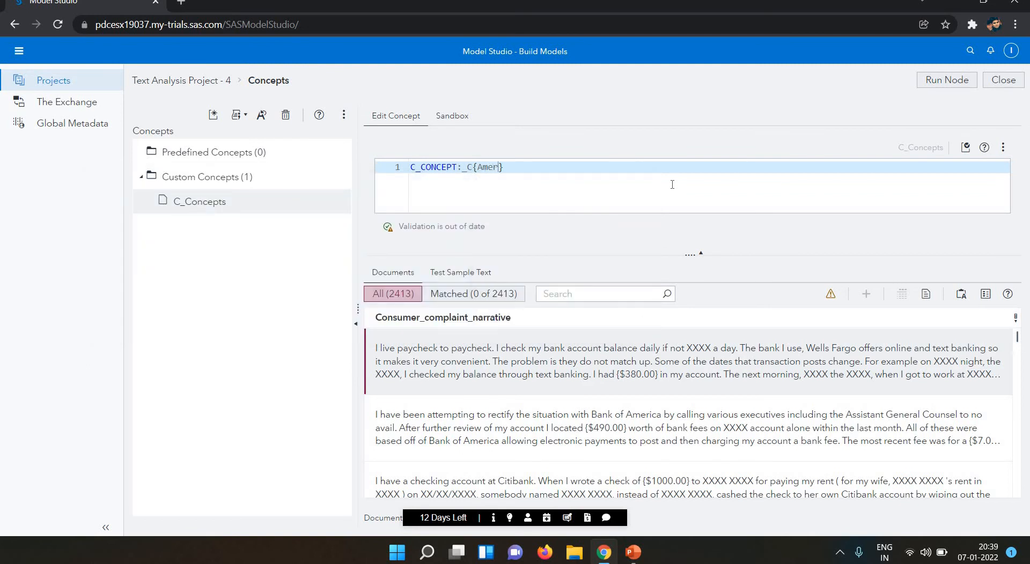
{"action": "type", "text": "ica"}
Run the node with the America rule and show the matched documents (0 of 2413).
{"action": "left_click", "coordinate": [953, 84]}
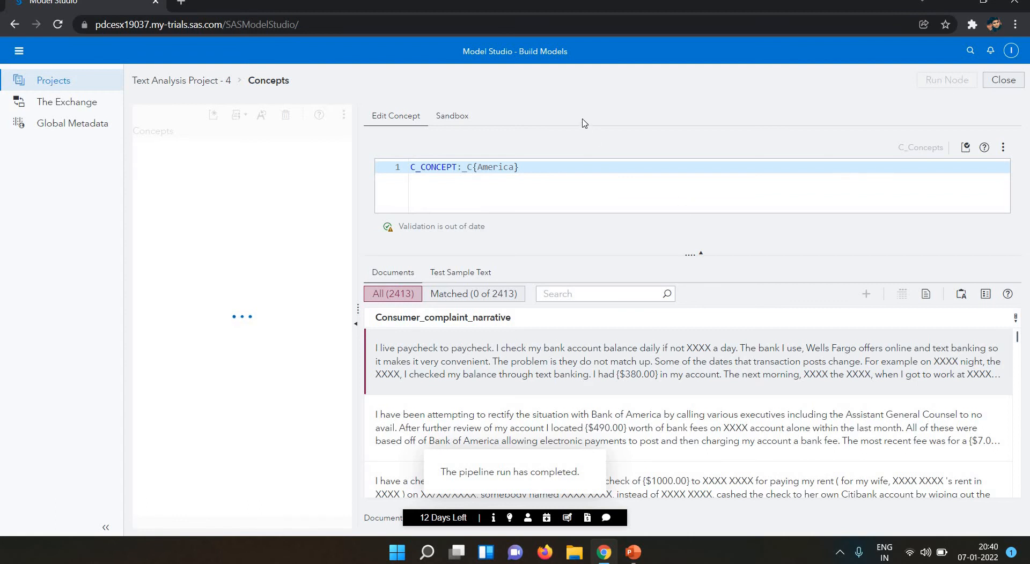
{"action": "left_click", "coordinate": [445, 299]}
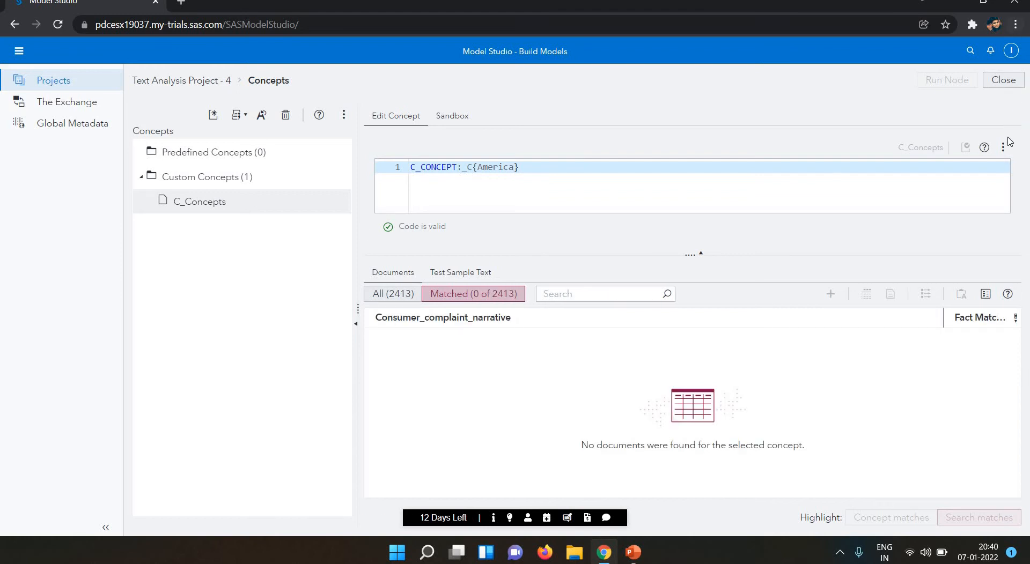
Switch the editor to Autogenerate concept rules and re-run the node.
{"action": "left_click", "coordinate": [1002, 153]}
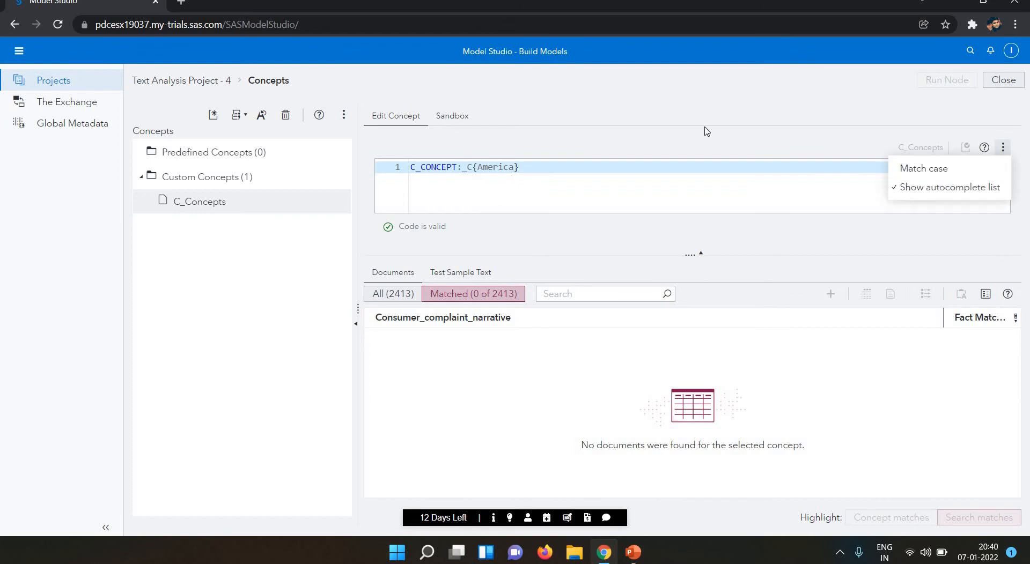
{"action": "left_click", "coordinate": [244, 118]}
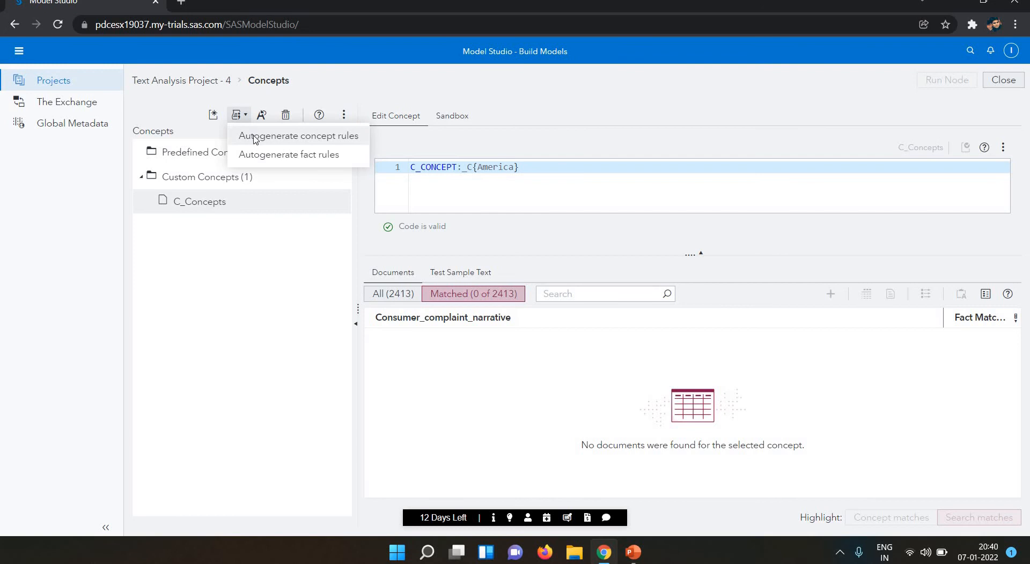
{"action": "left_click", "coordinate": [254, 137]}
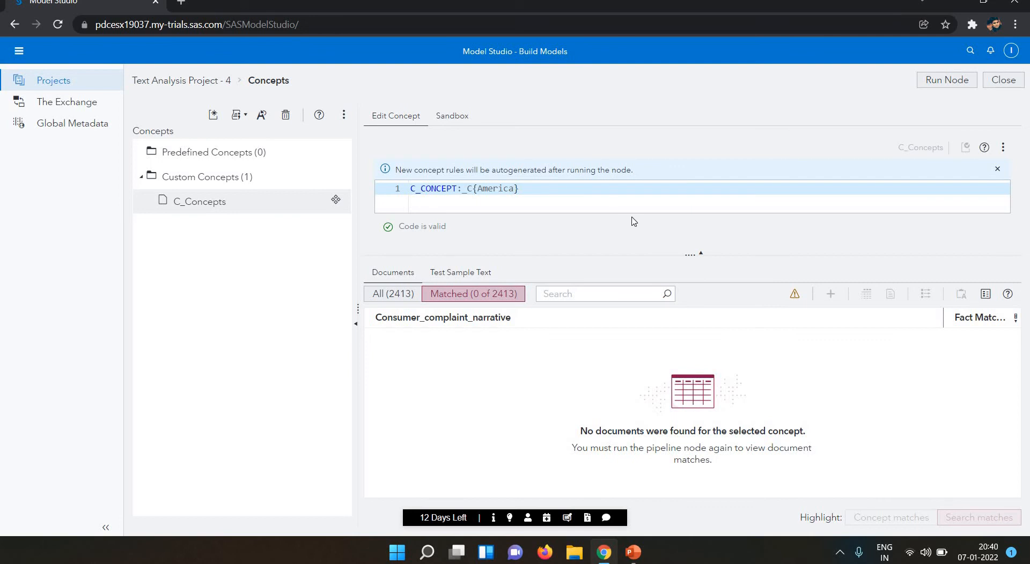
{"action": "left_click", "coordinate": [1002, 151]}
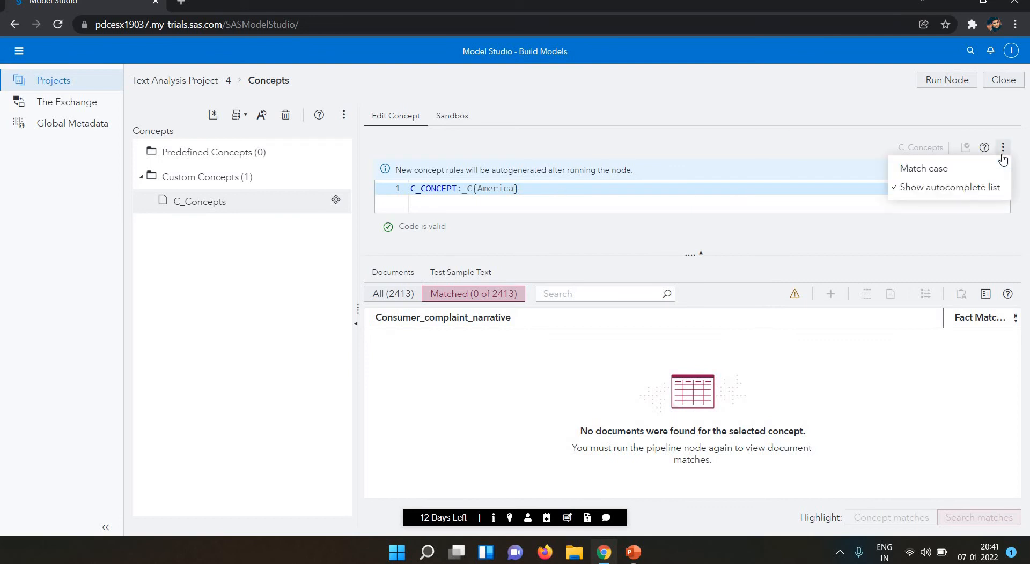
{"action": "left_click", "coordinate": [973, 85]}
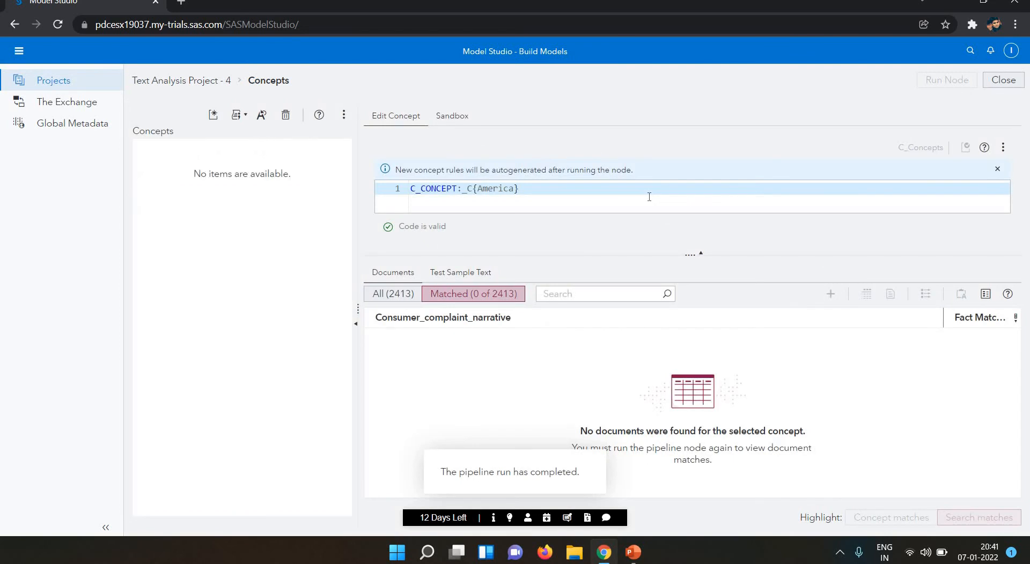
Change the rule to C_CONCEPT:_c{Citibank}, using lowercase _c and Citibank instead of America.
{"action": "left_click", "coordinate": [477, 191]}
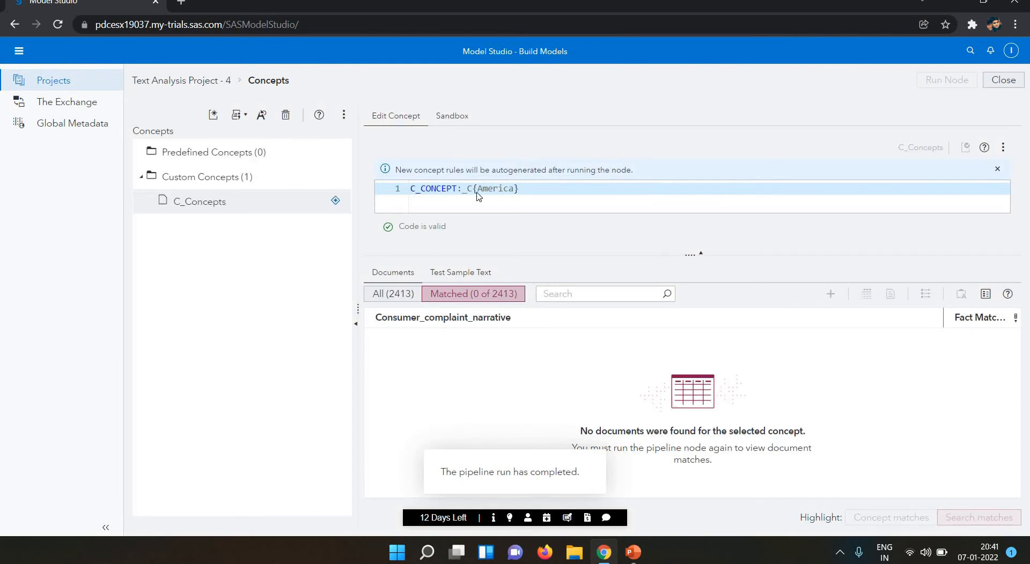
{"action": "key", "text": "BackSpace"}
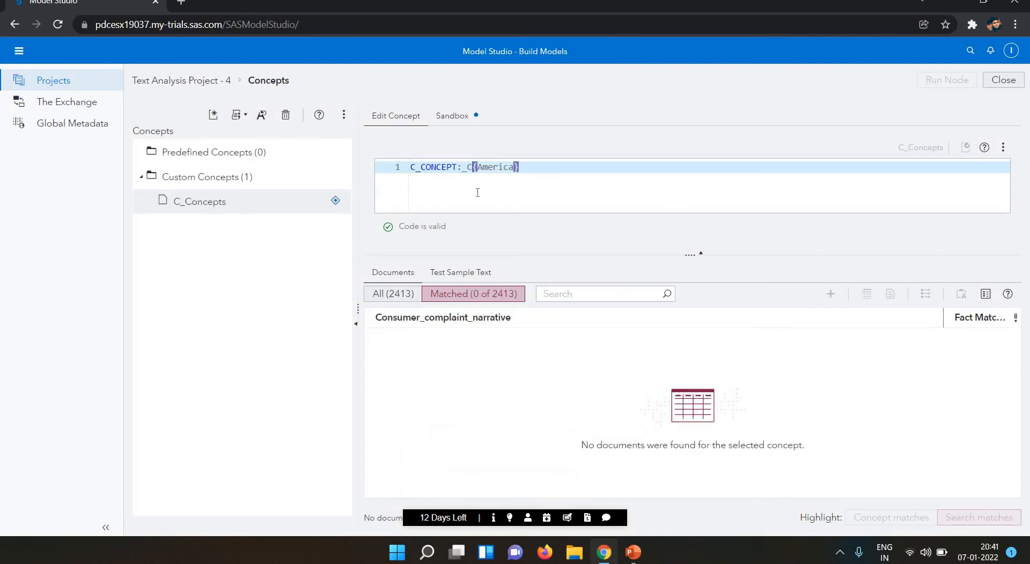
{"action": "type", "text": "c"}
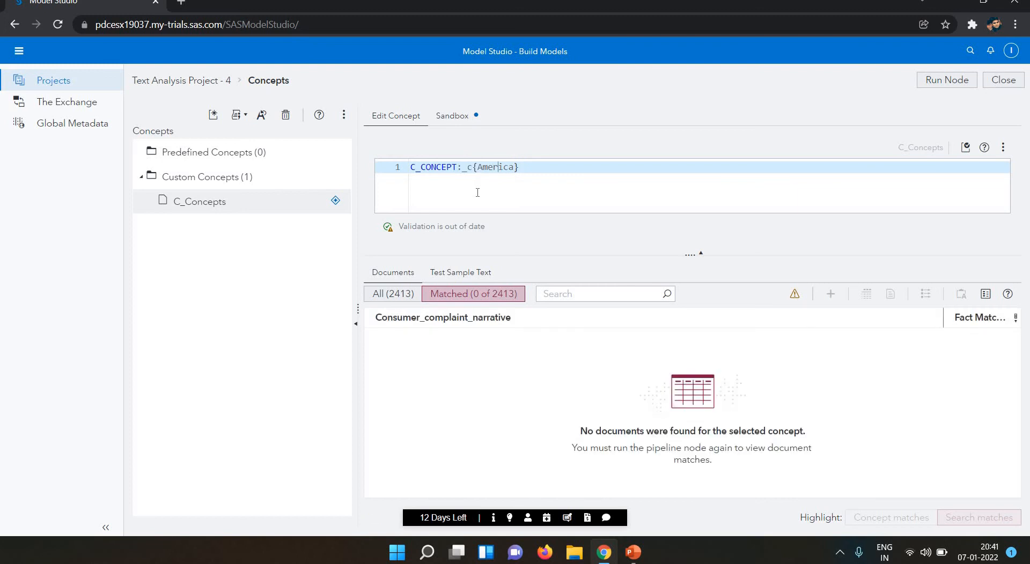
{"action": "key", "text": "BackSpace"}
{"action": "key", "text": "BackSpace"}
{"action": "key", "text": "BackSpace"}
{"action": "key", "text": "BackSpace"}
{"action": "key", "text": "BackSpace"}
{"action": "key", "text": "BackSpace"}
{"action": "key", "text": "BackSpace"}
{"action": "type", "text": "Citibank"}
Re-run the node and scroll through the 145 matched documents highlighting Citibank.
{"action": "left_click", "coordinate": [947, 82]}
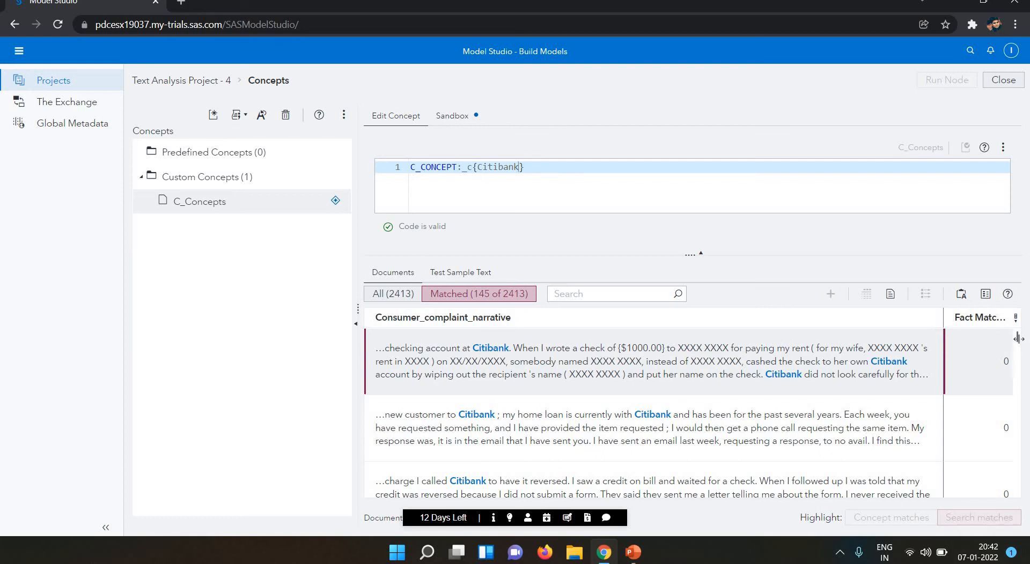
{"action": "left_click_drag", "start_coordinate": [1018, 341], "coordinate": [1017, 394]}
{"action": "scroll", "coordinate": [1028, 448], "scroll_direction": "down", "scroll_amount": 10}
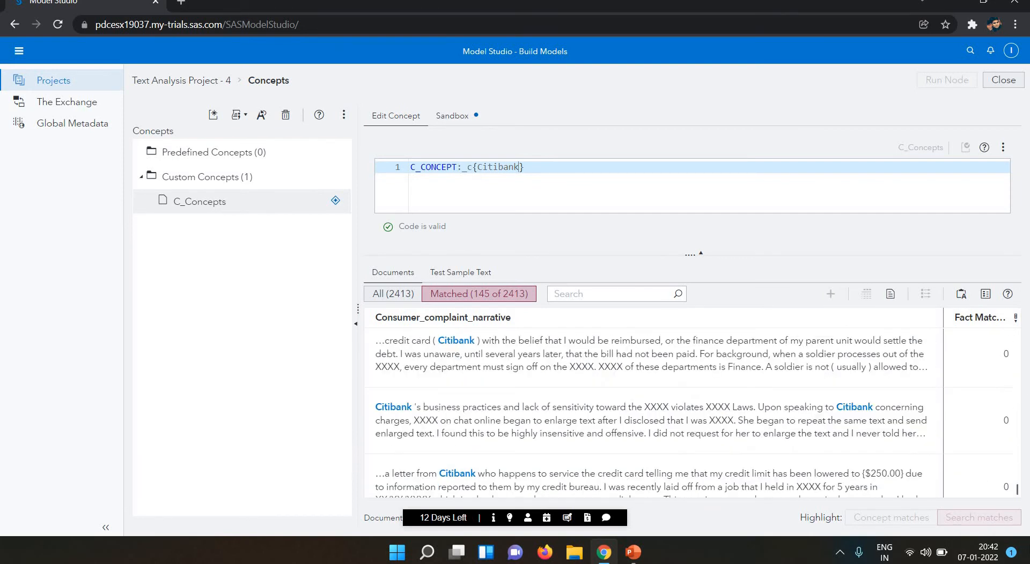
{"action": "scroll", "coordinate": [1028, 406], "scroll_direction": "up", "scroll_amount": 5}
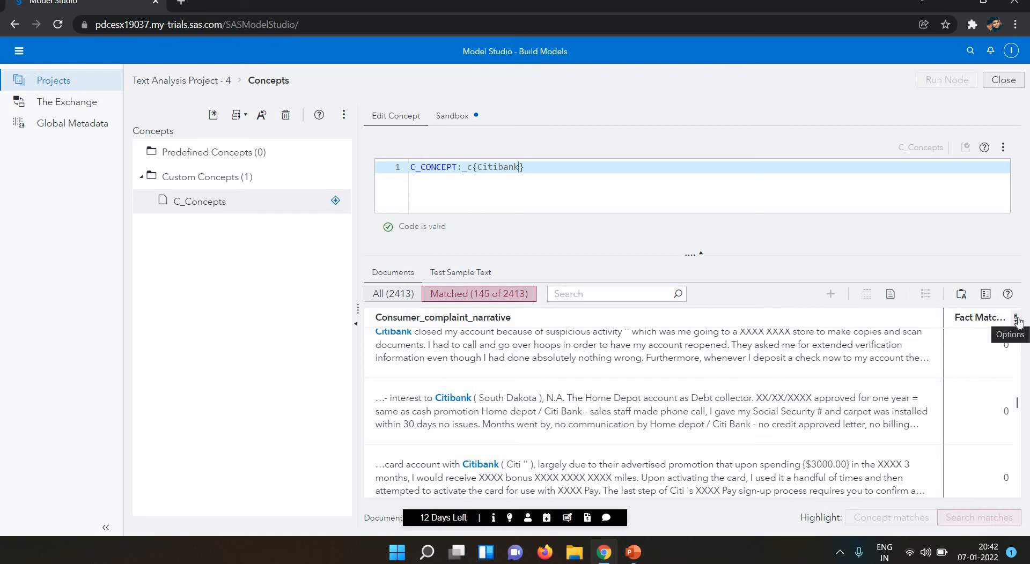
Show the Fact Match column's options menu (Manage columns, Resize all columns to fit).
{"action": "left_click", "coordinate": [1017, 318]}
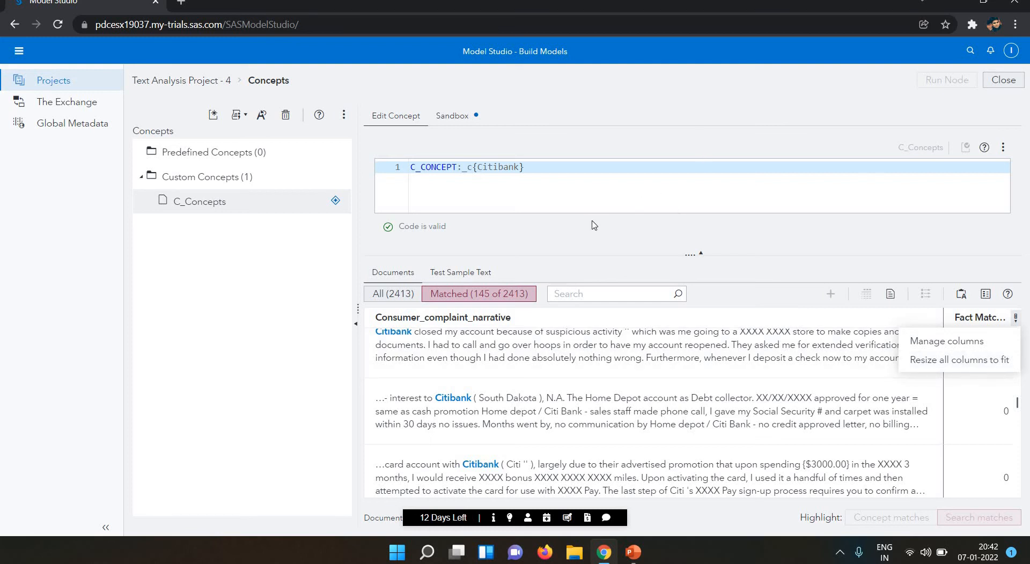
Replace Citibank with Account in the rule, making it C_CONCEPT:_c{Account}, and re-run the node.
{"action": "double_click", "coordinate": [500, 169]}
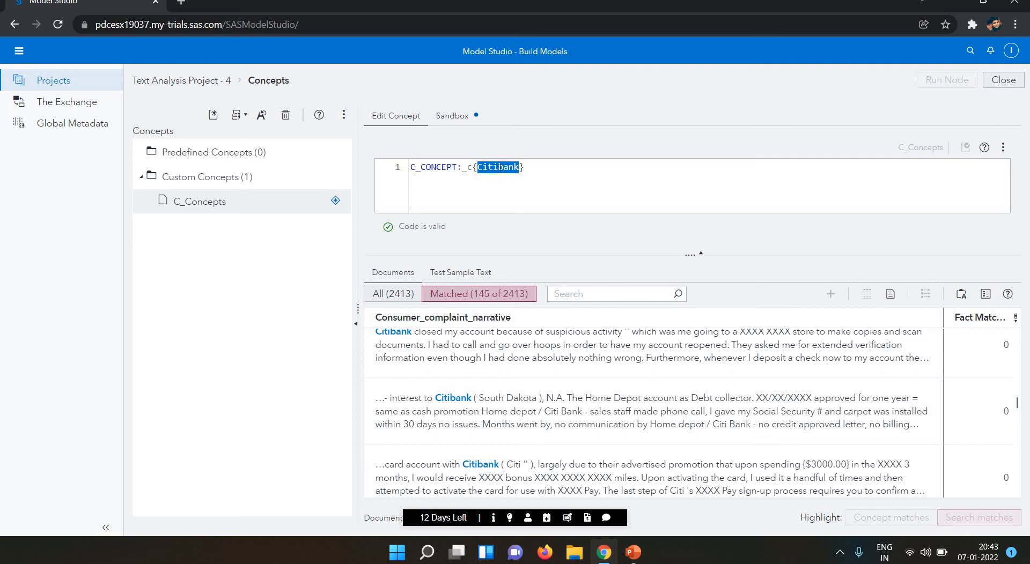
{"action": "type", "text": "a"}
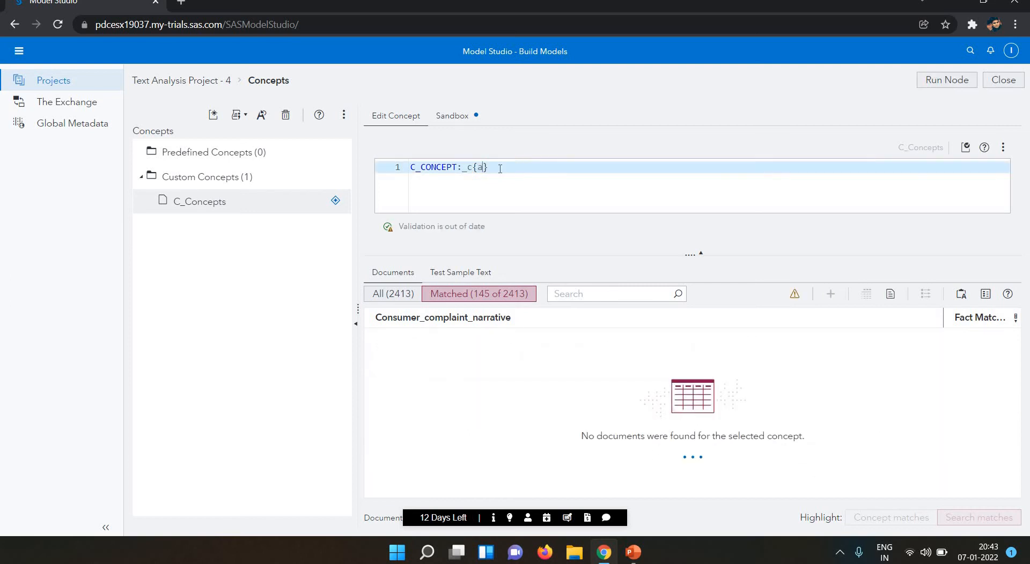
{"action": "key", "text": "BackSpace"}
{"action": "type", "text": "Acc"}
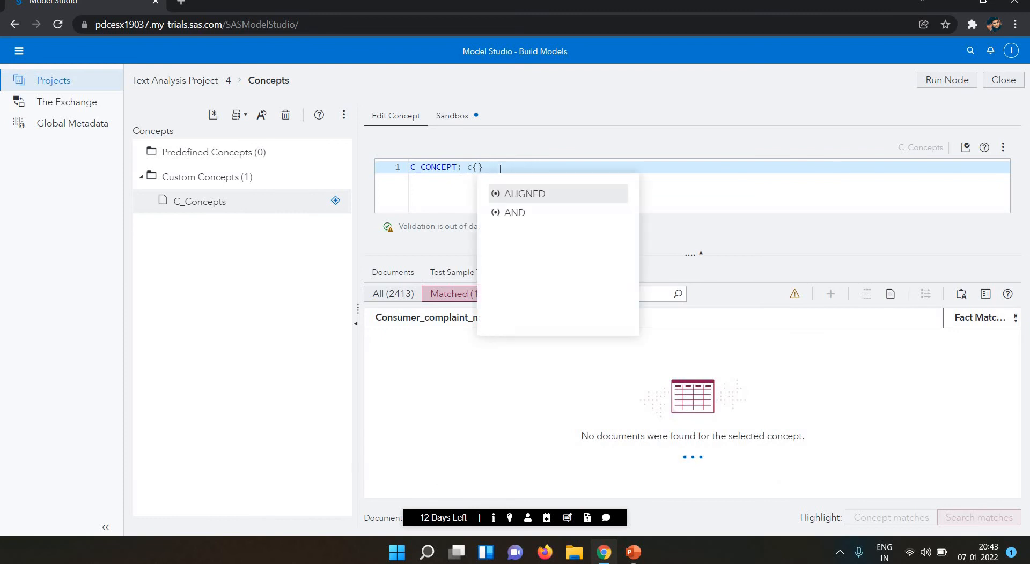
{"action": "type", "text": "unt"}
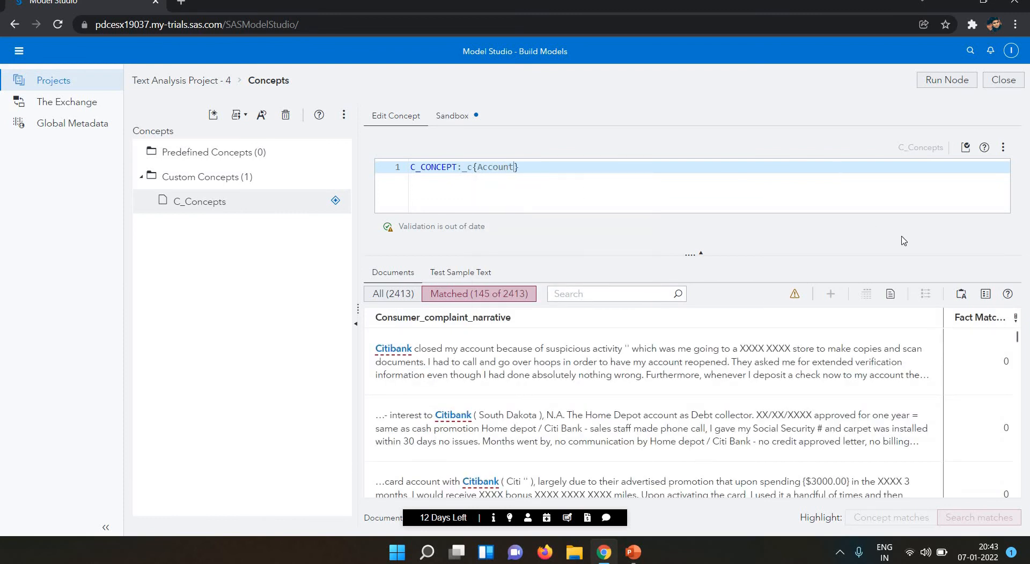
{"action": "left_click", "coordinate": [946, 80]}
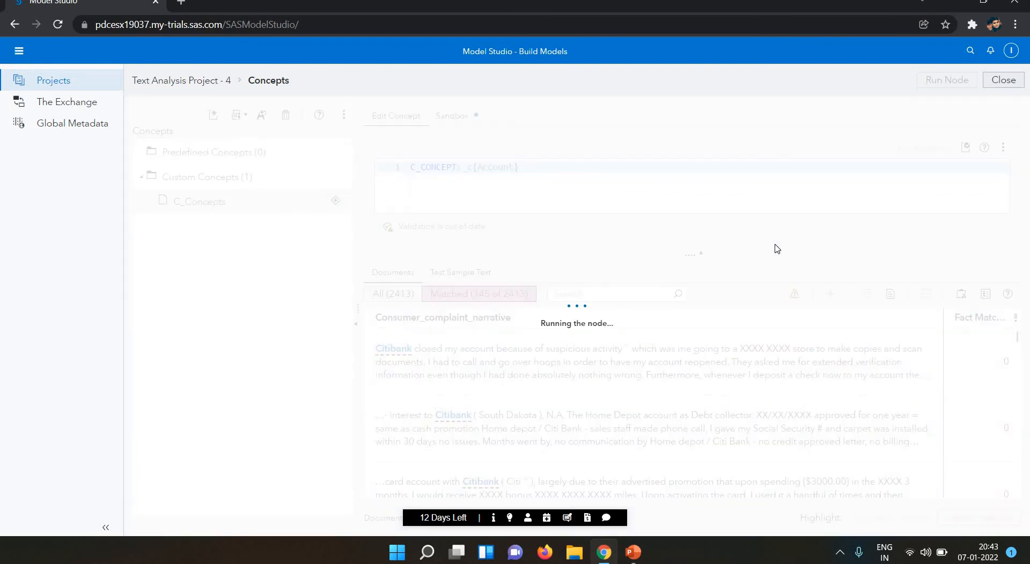
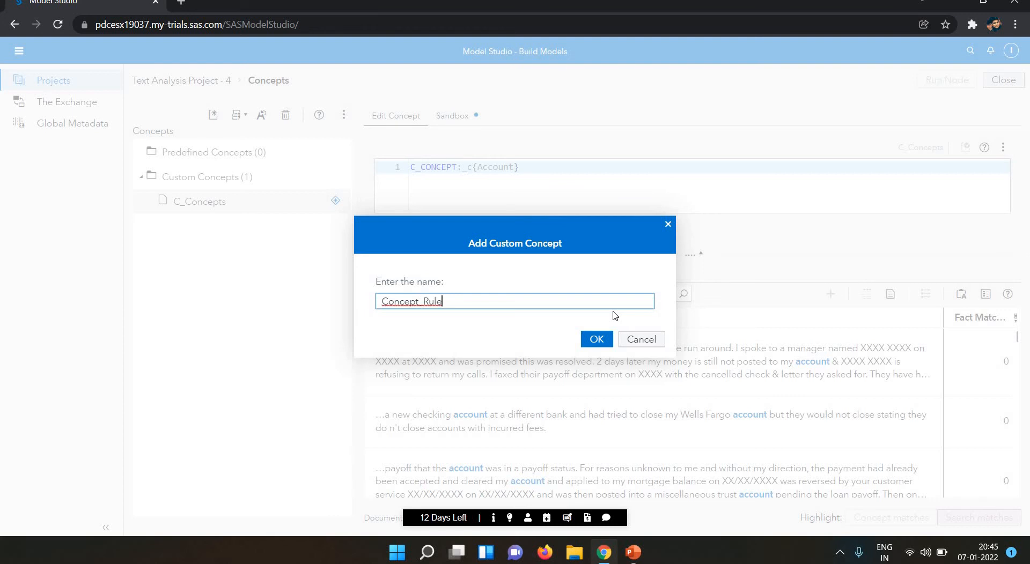
Add the Concept_Rule concept, then delete it and dismiss the resulting error message.
{"action": "key", "text": "Return"}
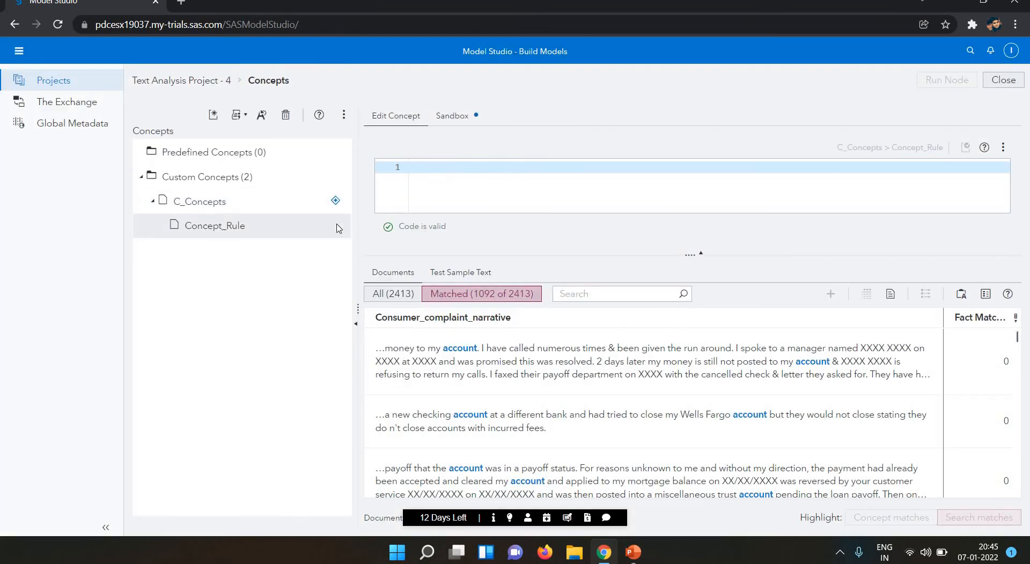
{"action": "left_click", "coordinate": [288, 226]}
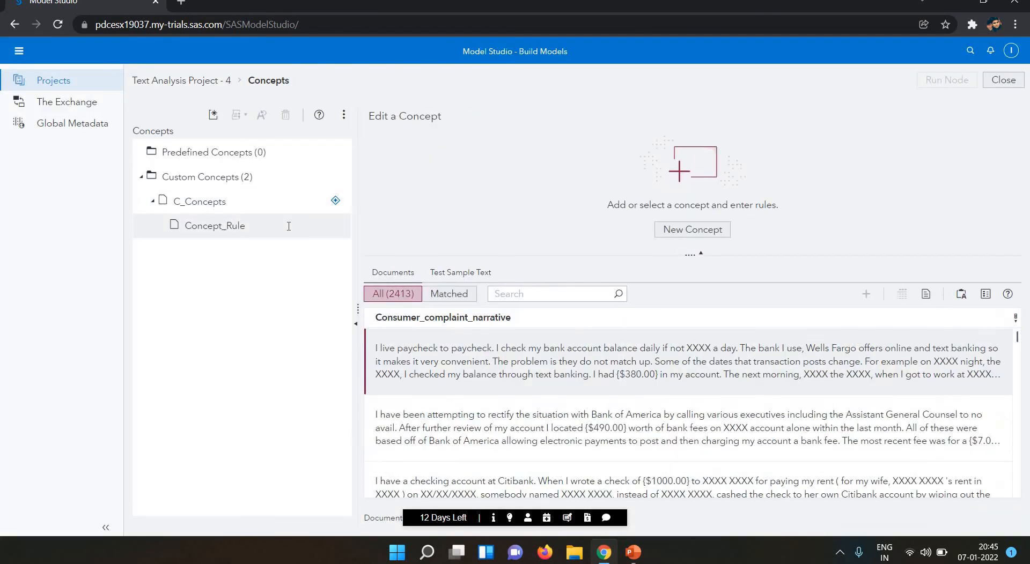
{"action": "left_click", "coordinate": [250, 232]}
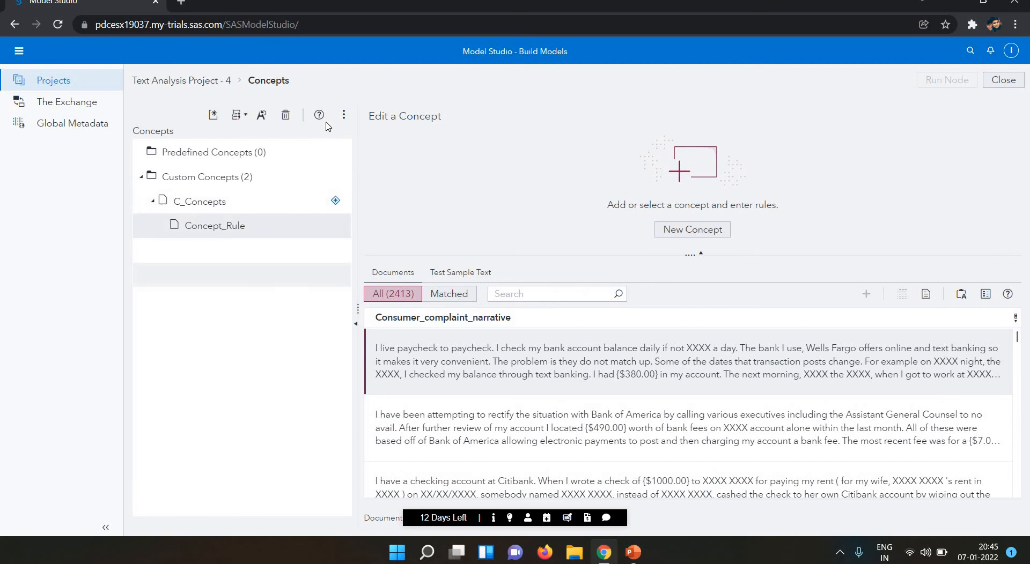
{"action": "left_click", "coordinate": [286, 116]}
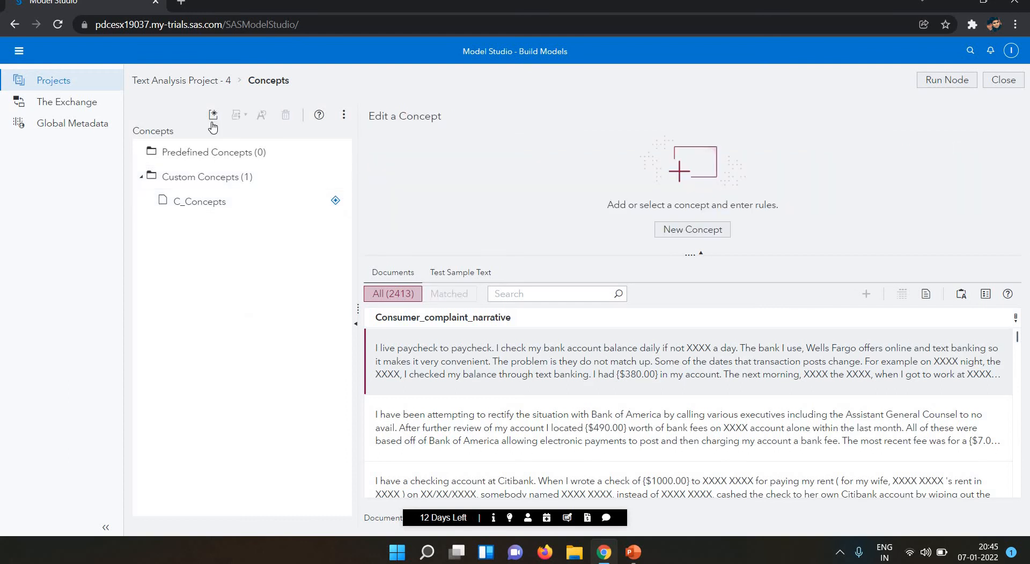
{"action": "left_click", "coordinate": [213, 119]}
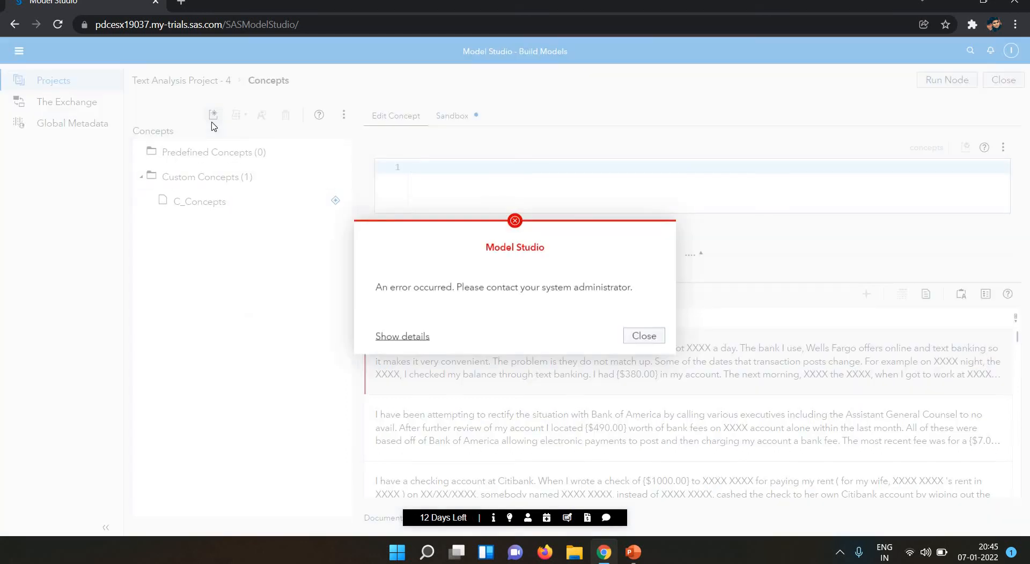
{"action": "left_click", "coordinate": [634, 335]}
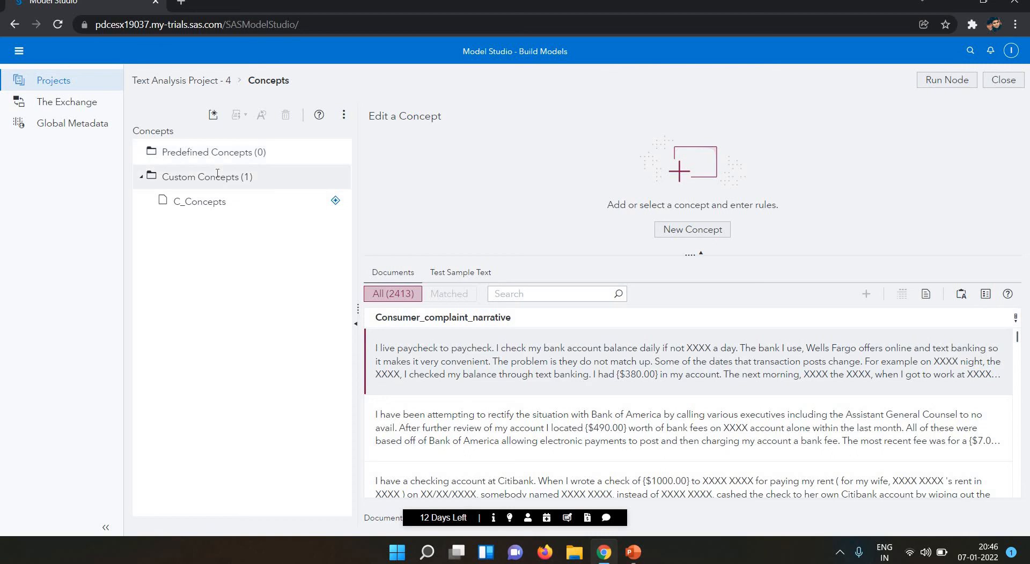
Create a new custom concept named Concept_Rule.
{"action": "left_click", "coordinate": [213, 116]}
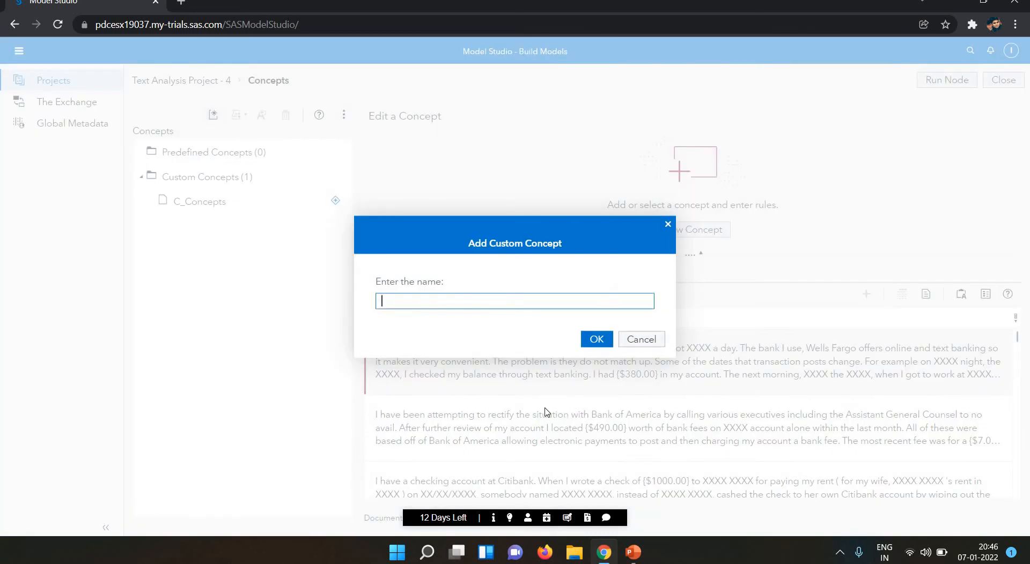
{"action": "type", "text": "Concep"}
{"action": "type", "text": "t"}
{"action": "type", "text": "-"}
{"action": "key", "text": "BackSpace"}
{"action": "type", "text": "_Rule"}
{"action": "key", "text": "Return"}
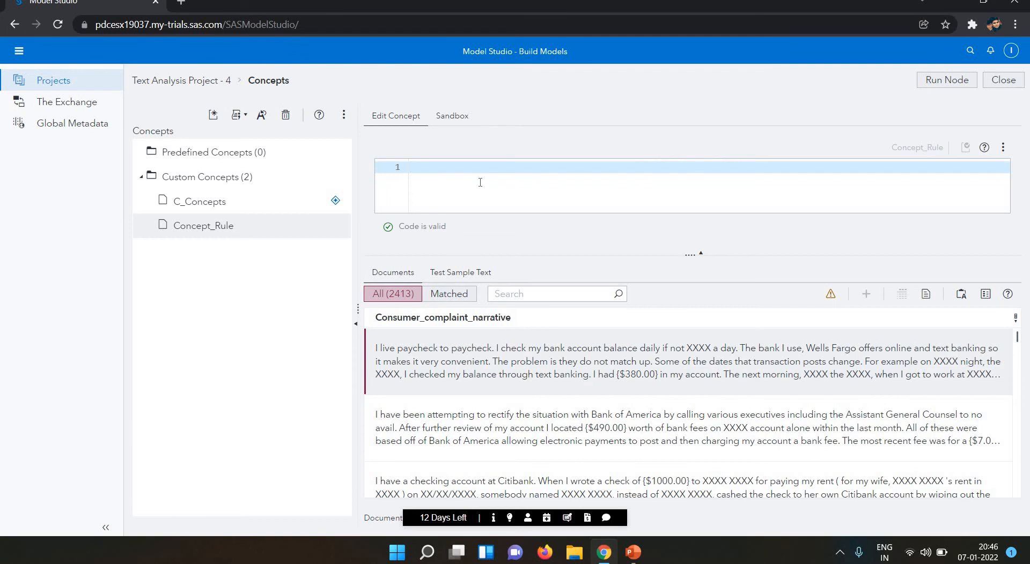
Start the rule with a CONCEPT_RULE statement from the autocomplete suggestions.
{"action": "type", "text": "C"}
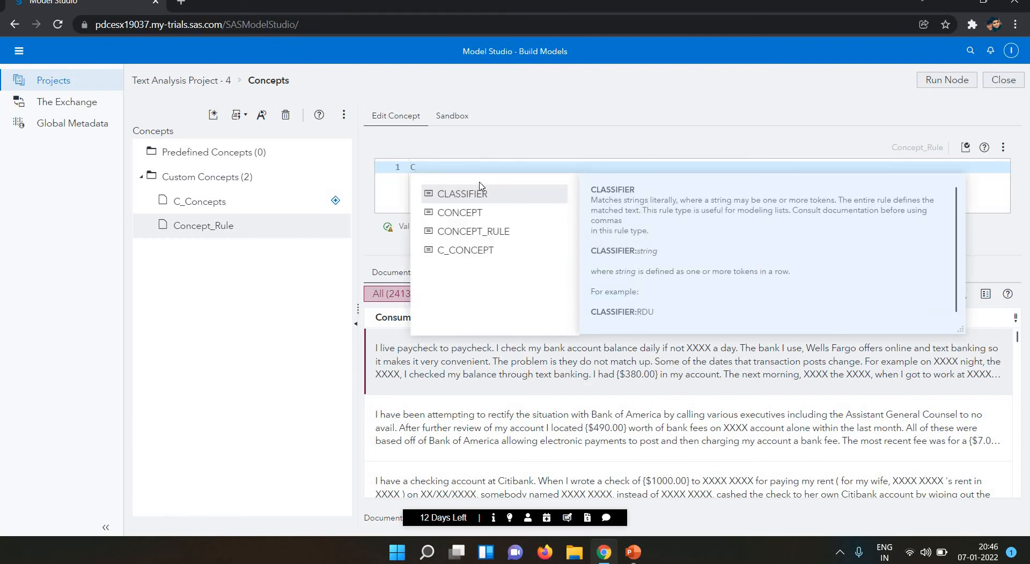
{"action": "key", "text": "Down"}
{"action": "key", "text": "Down"}
{"action": "key", "text": "Down"}
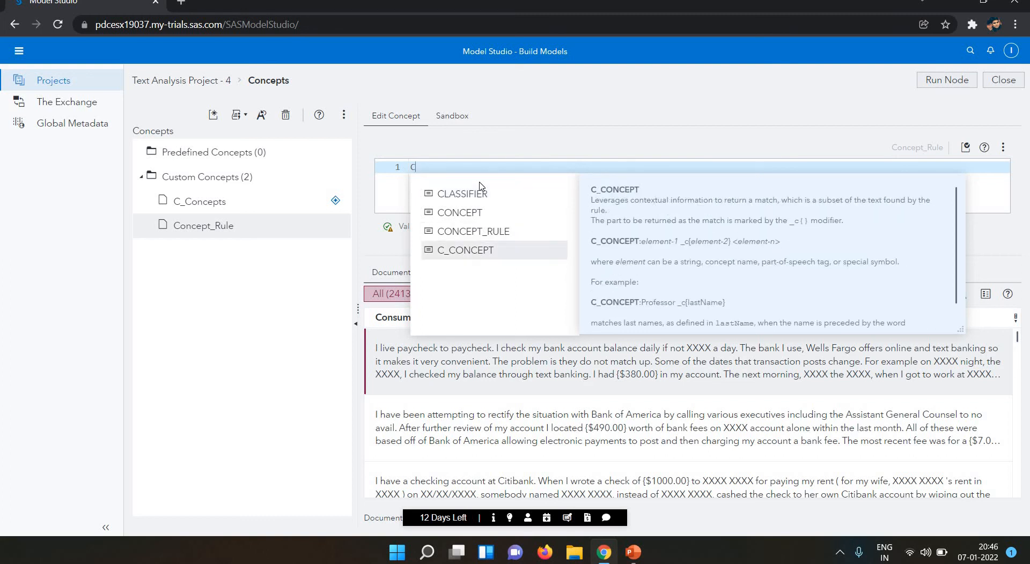
{"action": "key", "text": "Up"}
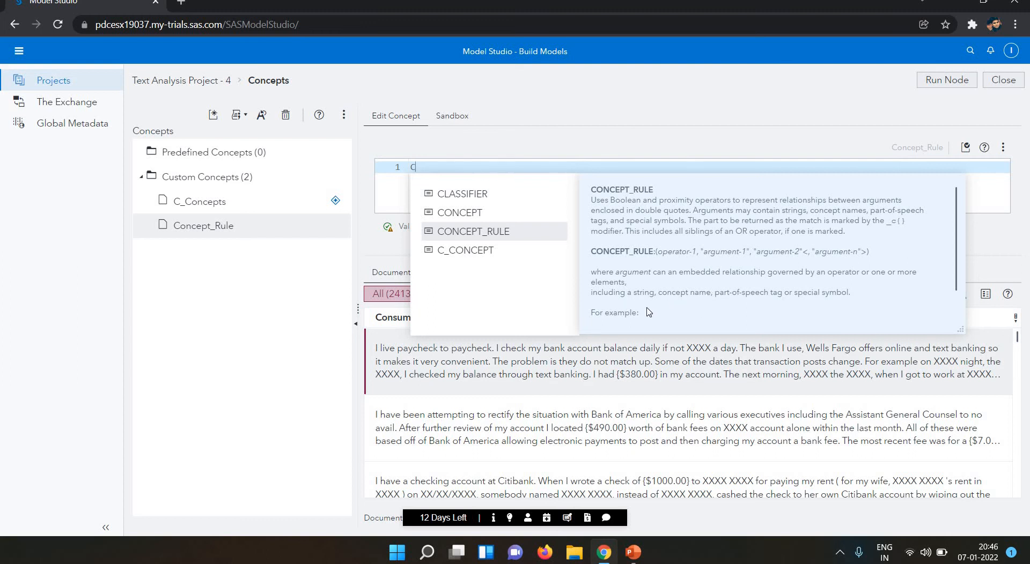
{"action": "key", "text": "Return"}
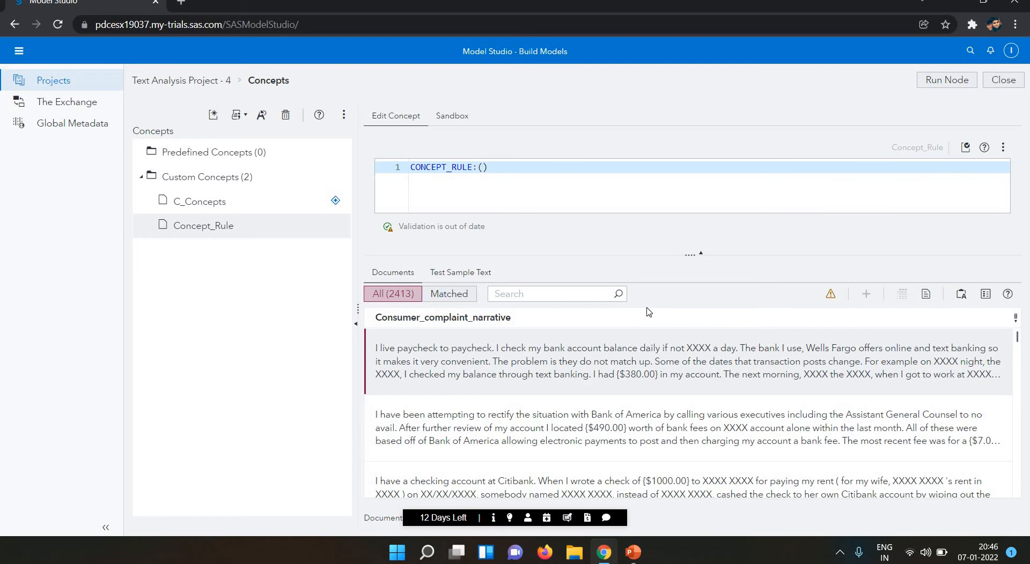
Fill the rule with OR and "_c{account}", and begin a second "_c{ argument.
{"action": "type", "text": "OR"}
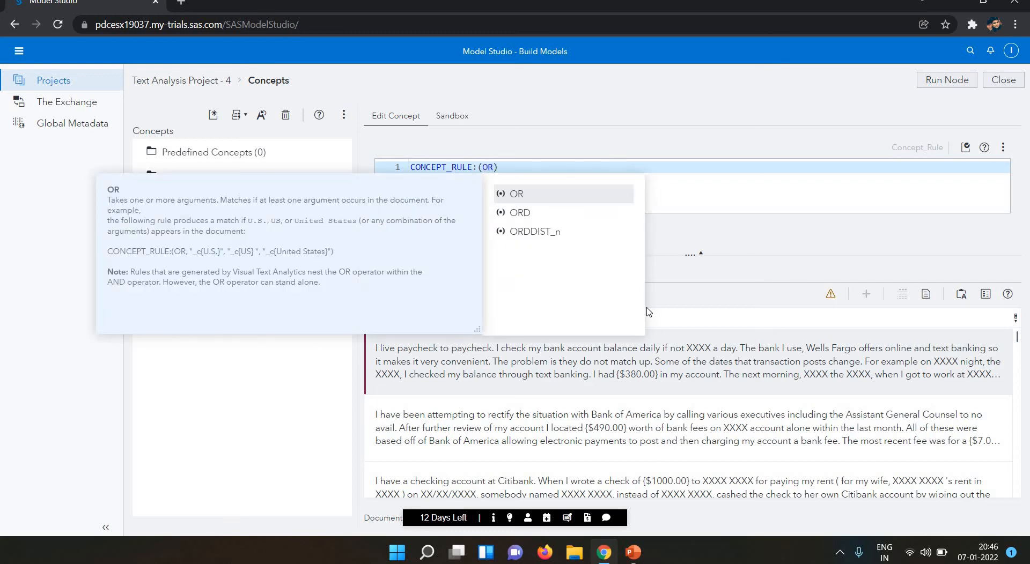
{"action": "type", "text": ","}
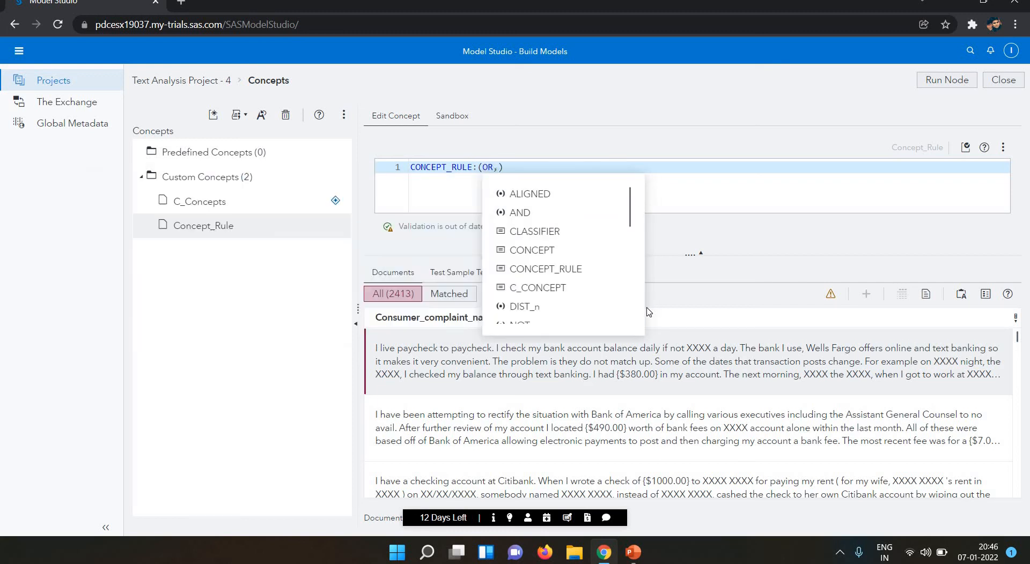
{"action": "key", "text": "Escape"}
{"action": "type", "text": "\""}
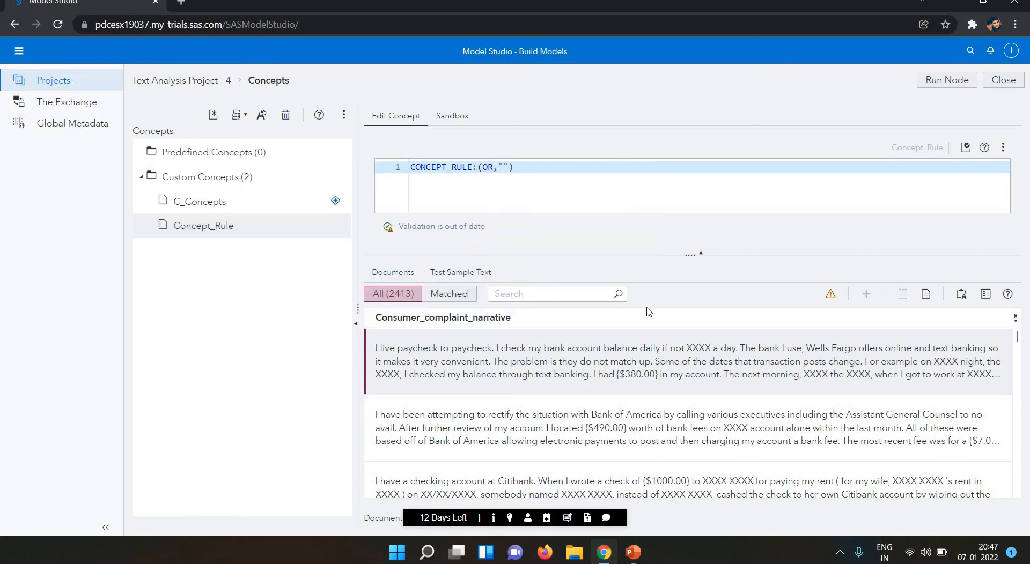
{"action": "type", "text": "_"}
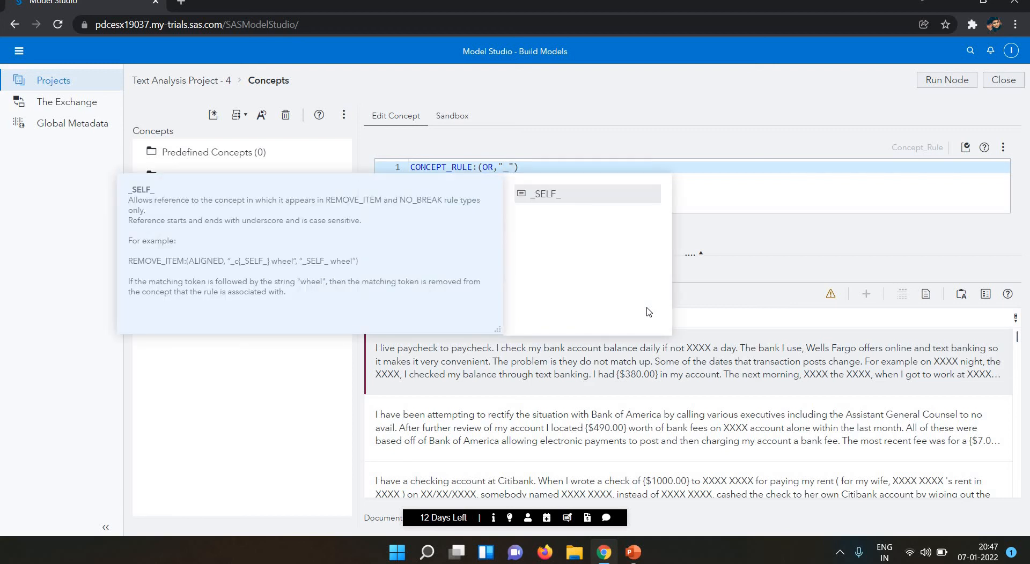
{"action": "type", "text": "c"}
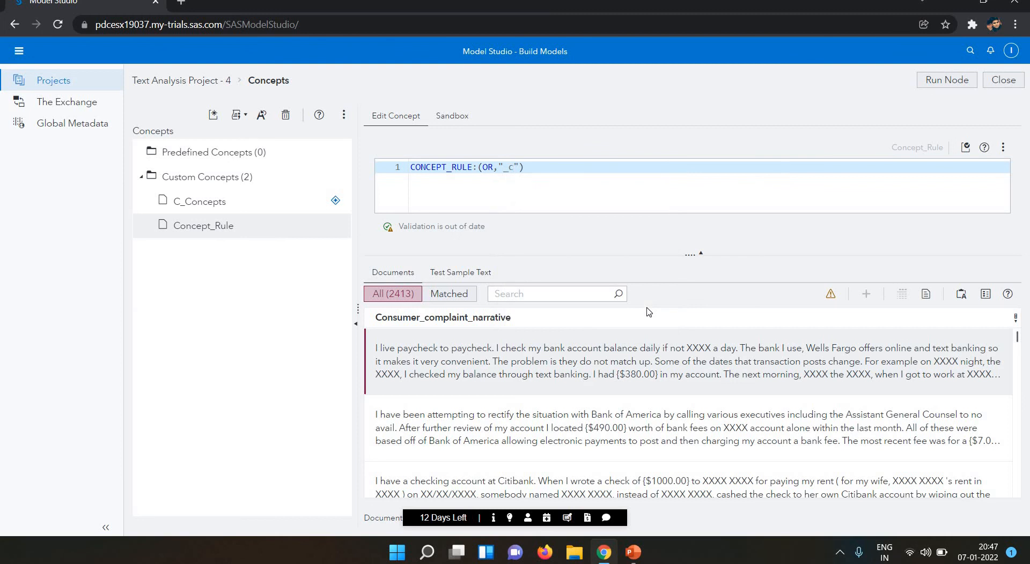
{"action": "type", "text": "{account}\""}
{"action": "key", "text": "Escape"}
{"action": "type", "text": "\"_"}
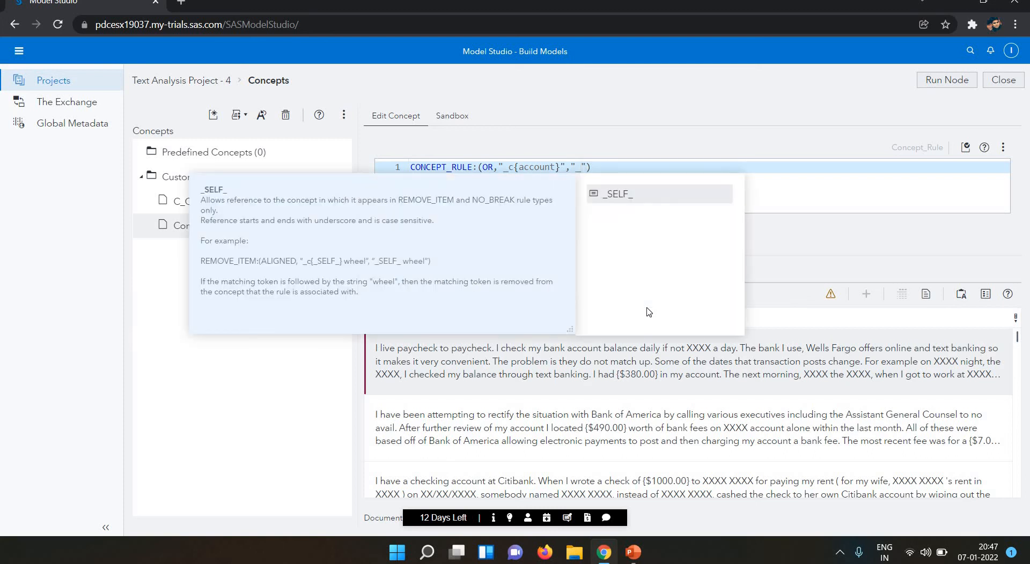
{"action": "type", "text": "c"}
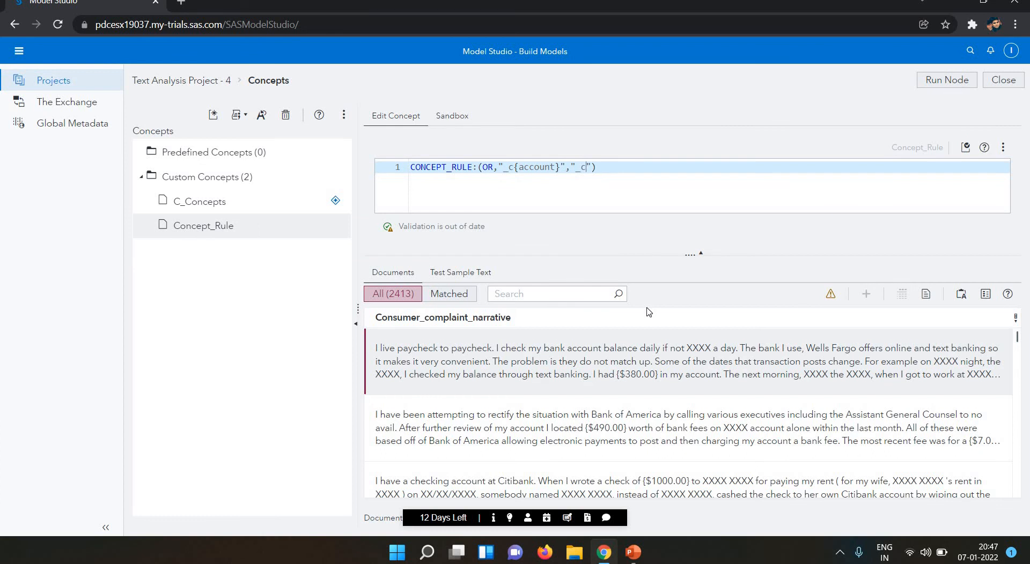
{"action": "type", "text": "{"}
Complete the second term as _c{accounts} and add a comma after it.
{"action": "key", "text": "BackSpace"}
{"action": "type", "text": "accounts}"}
{"action": "key", "text": "shift+Left"}
{"action": "key", "text": "shift+Left"}
{"action": "key", "text": "shift+Left"}
{"action": "key", "text": "shift+Left"}
{"action": "key", "text": "shift+Left"}
{"action": "key", "text": "shift+Left"}
{"action": "key", "text": "shift+Left"}
{"action": "key", "text": "shift+Left"}
{"action": "key", "text": "shift+Left"}
{"action": "key", "text": "shift+Left"}
{"action": "key", "text": "shift+Left"}
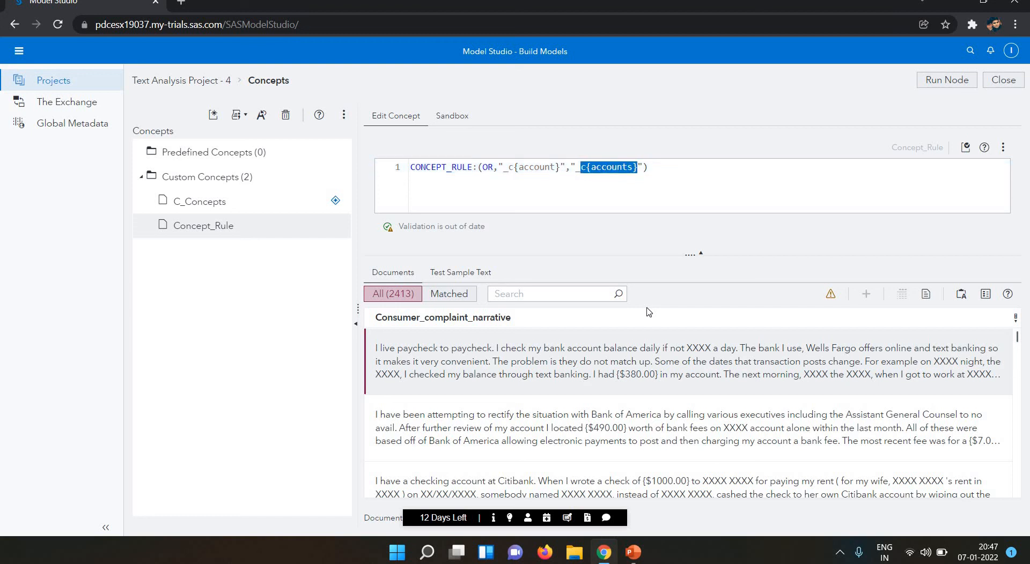
{"action": "key", "text": "shift+Left"}
{"action": "key", "text": "ctrl+c"}
{"action": "key", "text": "Right"}
{"action": "key", "text": "Right"}
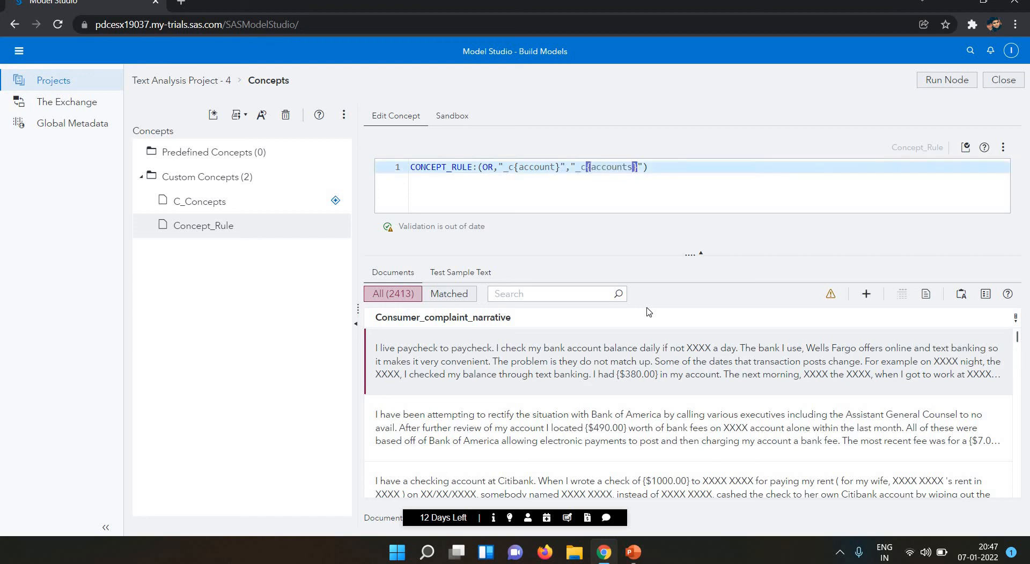
{"action": "type", "text": ","}
Add a third quoted term "_c{Accounts}" by pasting and capitalising the copied term.
{"action": "key", "text": "ctrl+v"}
{"action": "key", "text": "Left"}
{"action": "key", "text": "Left"}
{"action": "key", "text": "BackSpace"}
{"action": "type", "text": "A"}
{"action": "key", "text": "Left"}
{"action": "key", "text": "Left"}
{"action": "type", "text": "\""}
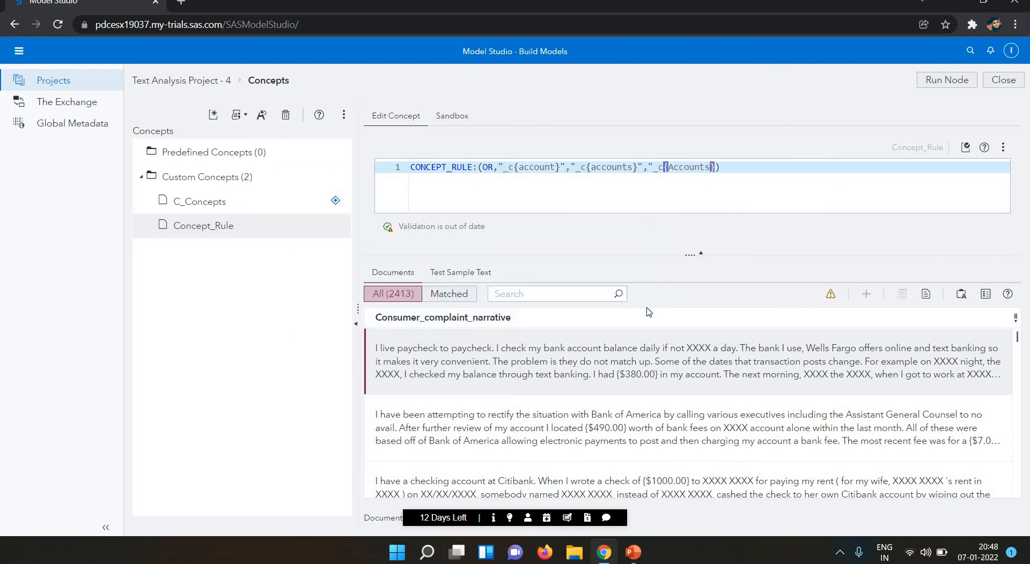
{"action": "type", "text": "\""}
{"action": "key", "text": "BackSpace"}
{"action": "type", "text": "\\"}
{"action": "key", "text": "BackSpace"}
Add the final "_c{Account}" term and close the CONCEPT_RULE parentheses.
{"action": "type", "text": ","}
{"action": "type", "text": "\",\""}
{"action": "key", "text": "ctrl+v"}
{"action": "key", "text": "Delete"}
{"action": "key", "text": "Delete"}
{"action": "type", "text": "A"}
{"action": "type", "text": ")"}
{"action": "double_click", "coordinate": [487, 166]}
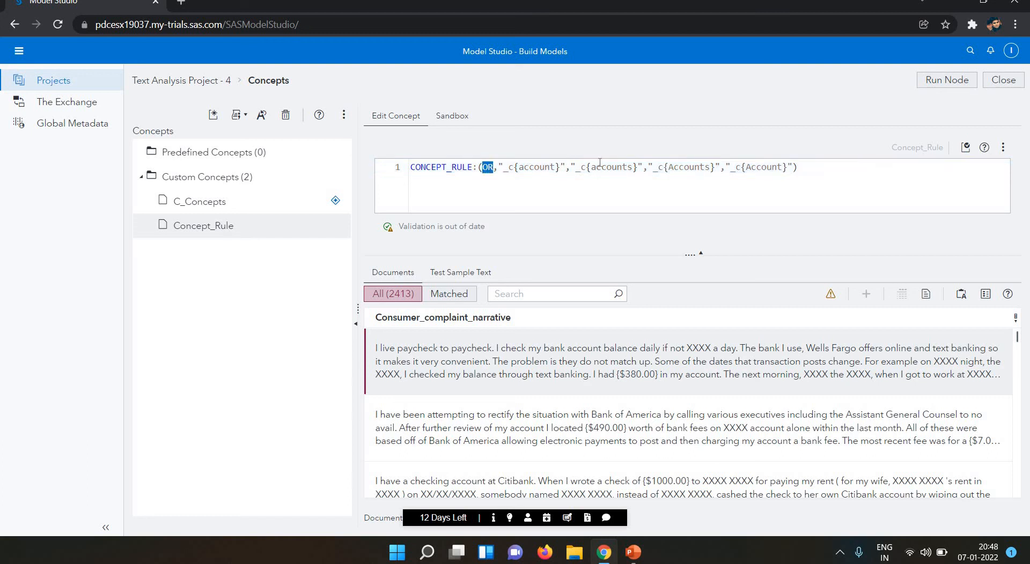
Move the rule into the sandbox, validate it there, and paste it back into Concept_Rule.
{"action": "left_click", "coordinate": [820, 169]}
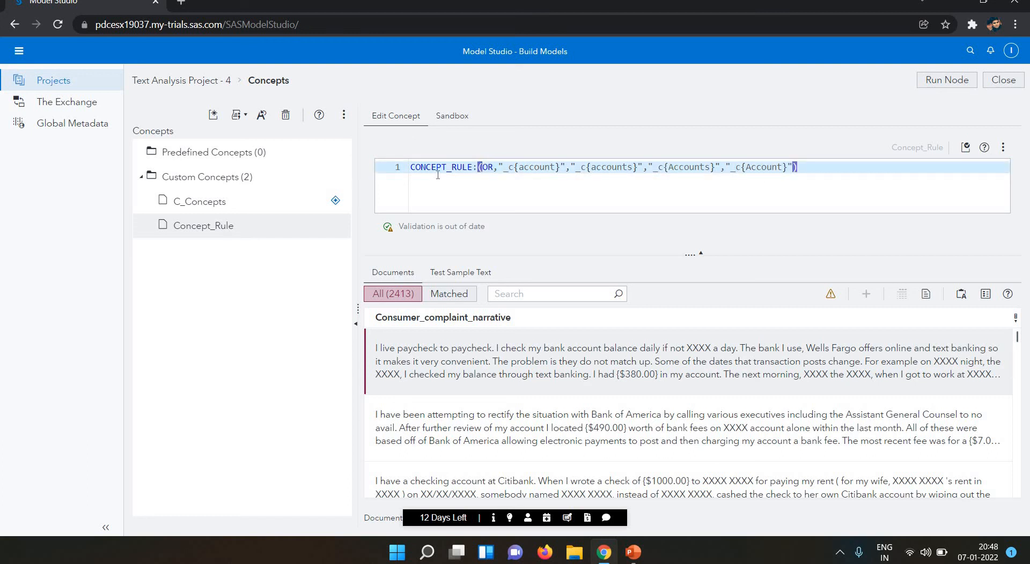
{"action": "key", "text": "ctrl+a"}
{"action": "key", "text": "BackSpace"}
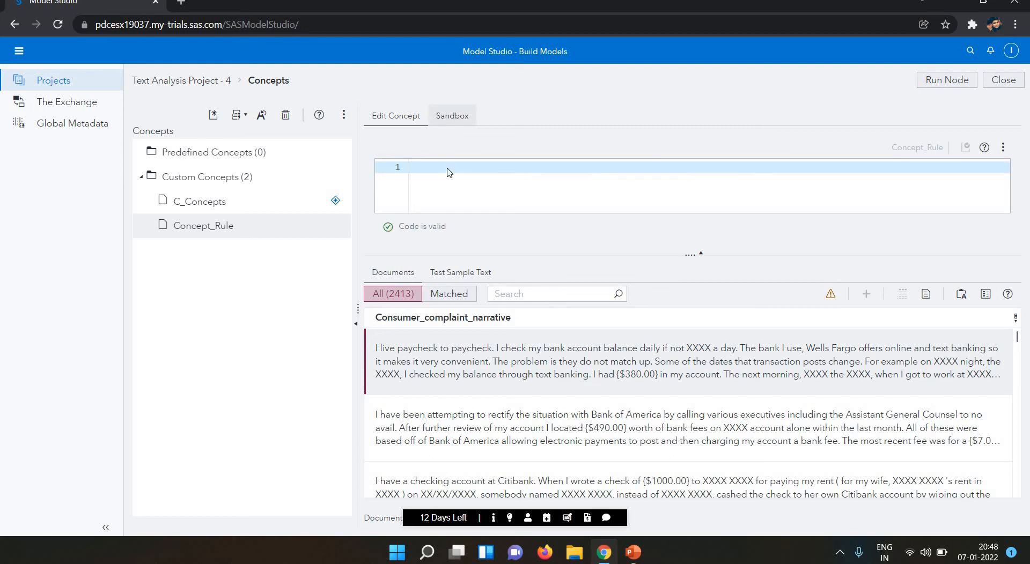
{"action": "type", "text": "CONCEPT_RULE:(OR,\"_c{account}\",\"_c{accounts}\",\"_c{Accounts}\",\"_c{Account}\")"}
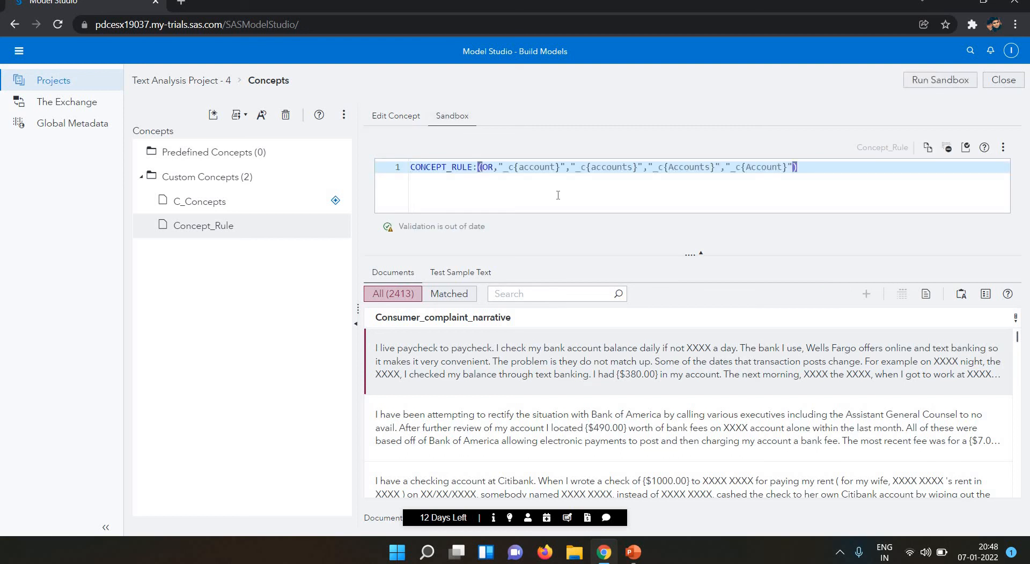
{"action": "left_click", "coordinate": [967, 150]}
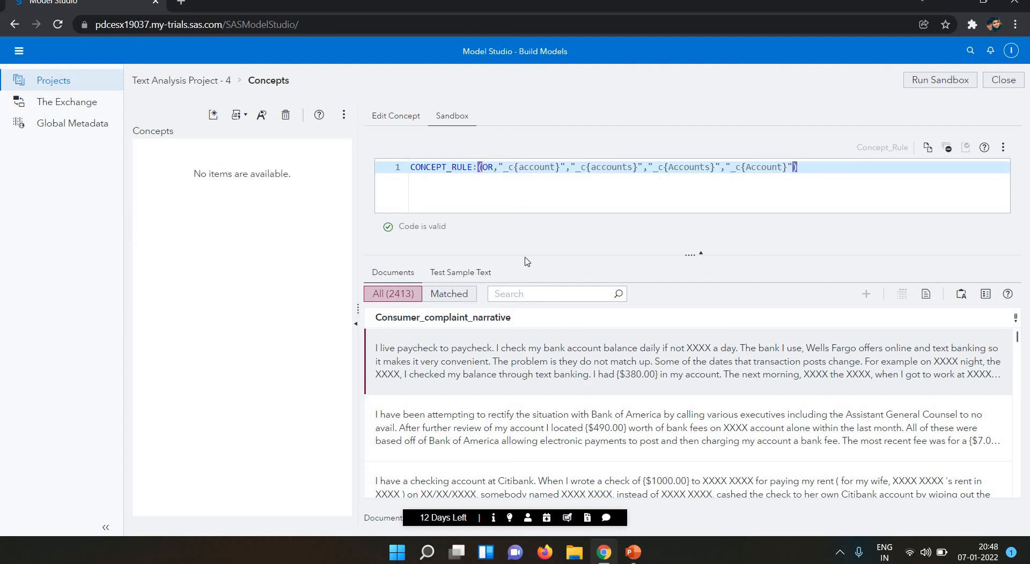
{"action": "left_click", "coordinate": [929, 149]}
{"action": "type", "text": "CONCEPT_RULE:(OR,\"_c{account}\",\"_c{accounts}\",\"_c{Accounts}\",\"_c{Account}\")"}
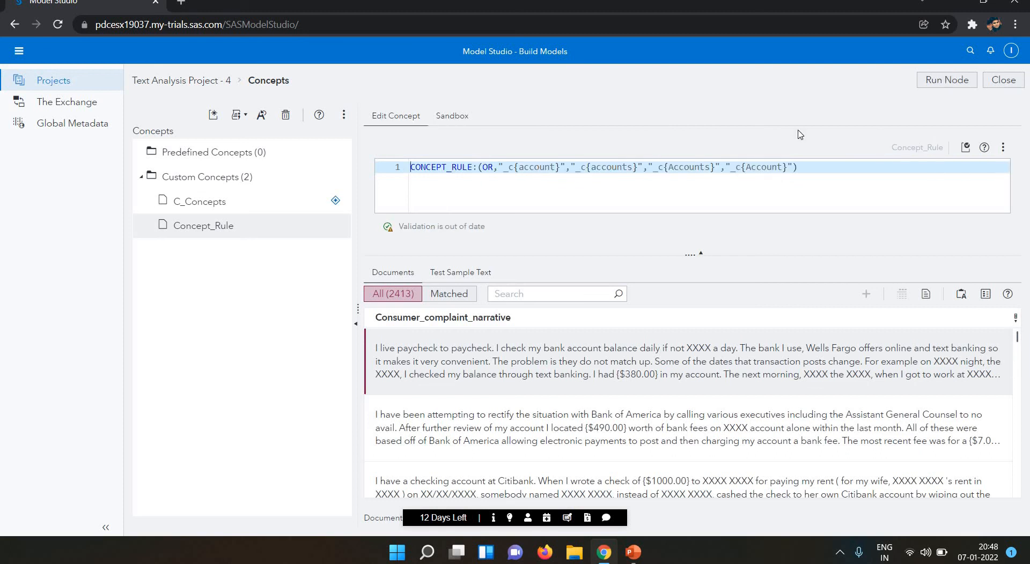
Rerun the Concepts node and show the 1137 of 2413 documents Concept_Rule matches.
{"action": "left_click", "coordinate": [934, 84]}
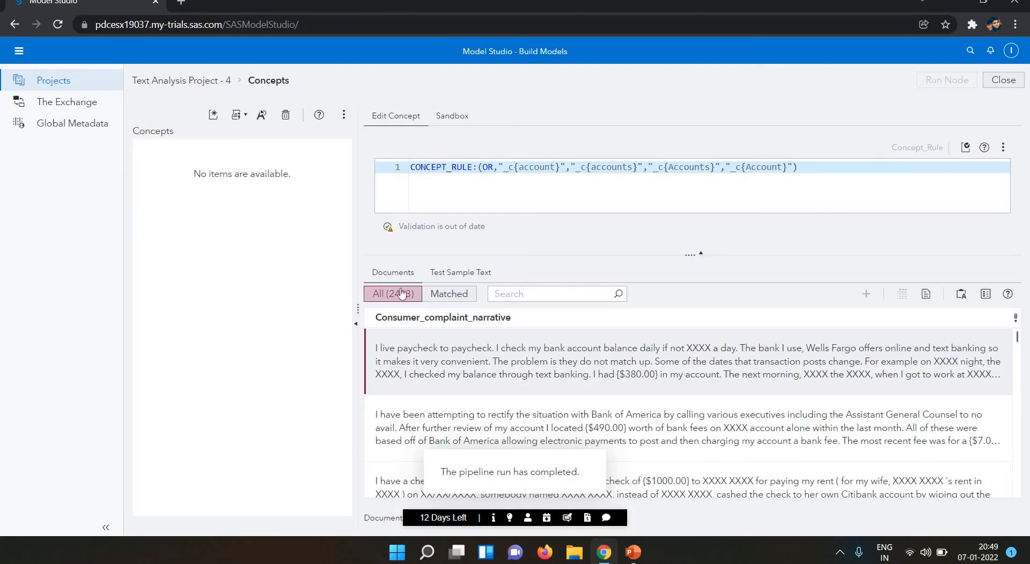
{"action": "left_click", "coordinate": [448, 294]}
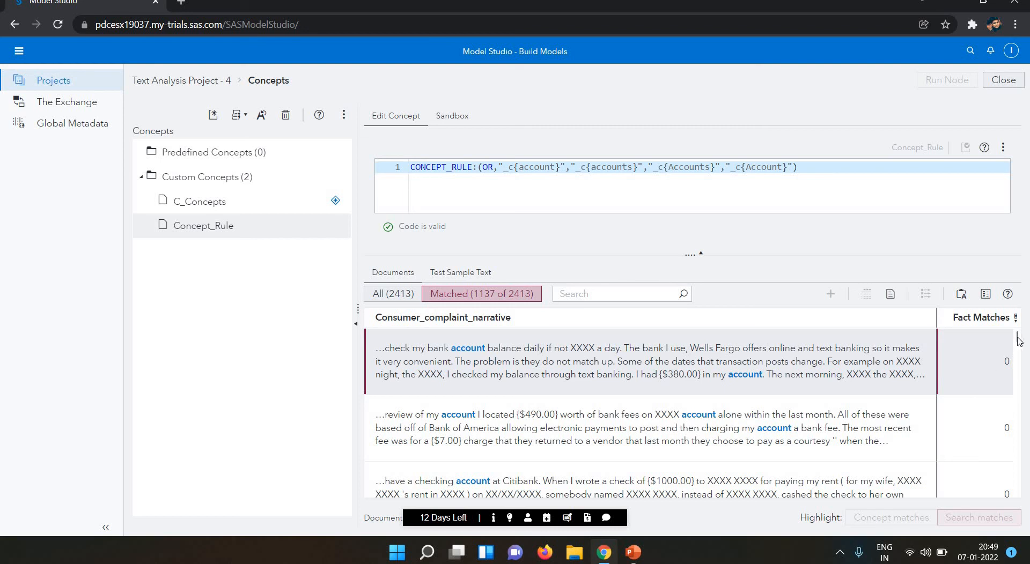
{"action": "left_click_drag", "start_coordinate": [1018, 341], "coordinate": [1021, 370]}
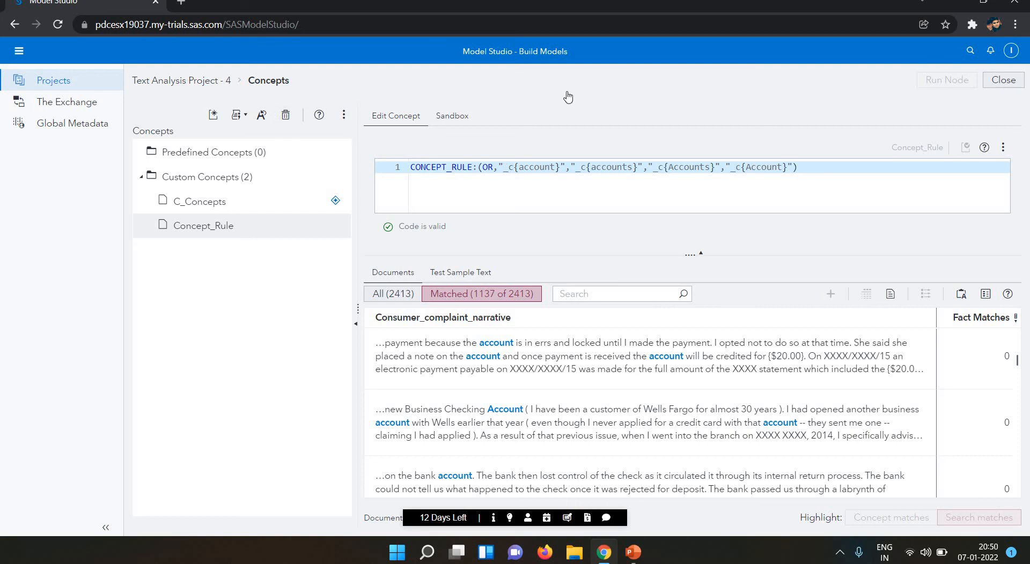
Browse the concepts' more-options and rule autogeneration menus, then close them.
{"action": "left_click", "coordinate": [344, 116]}
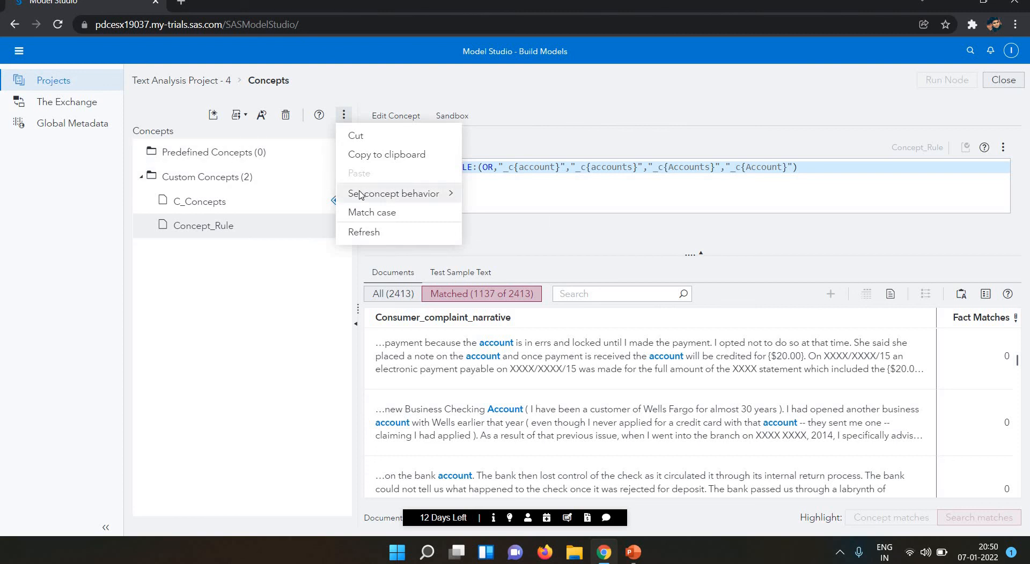
{"action": "mouse_move", "coordinate": [359, 194]}
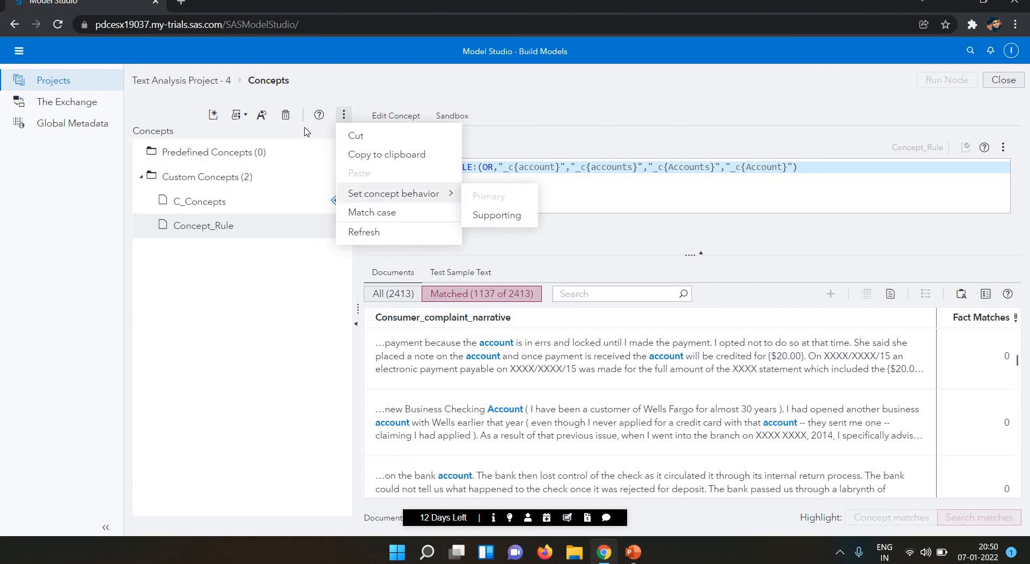
{"action": "left_click", "coordinate": [237, 116]}
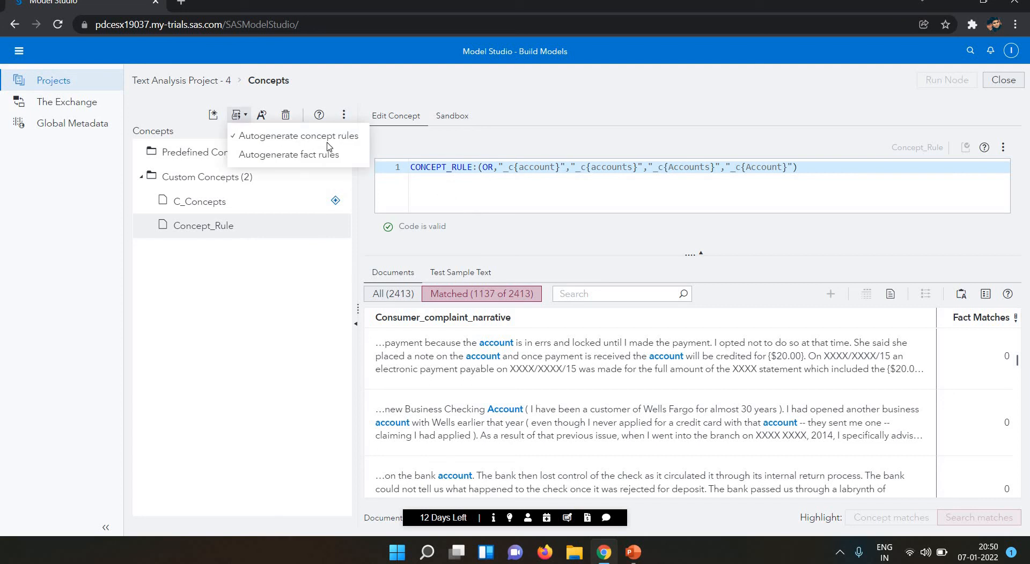
{"action": "left_click", "coordinate": [682, 97]}
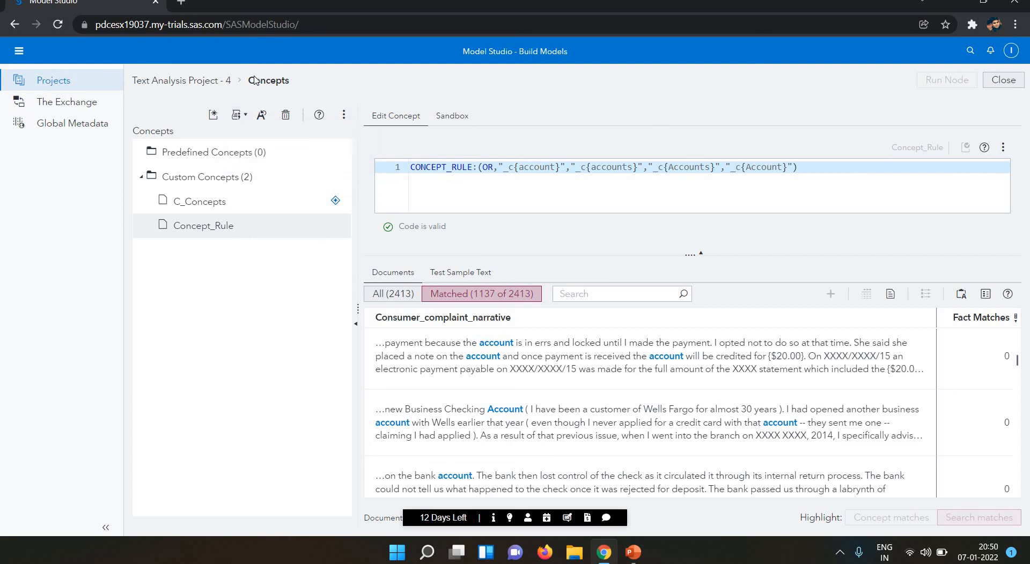
Return to Text Analysis Project - 4 and rerun the full pipeline through Categories.
{"action": "left_click", "coordinate": [198, 81]}
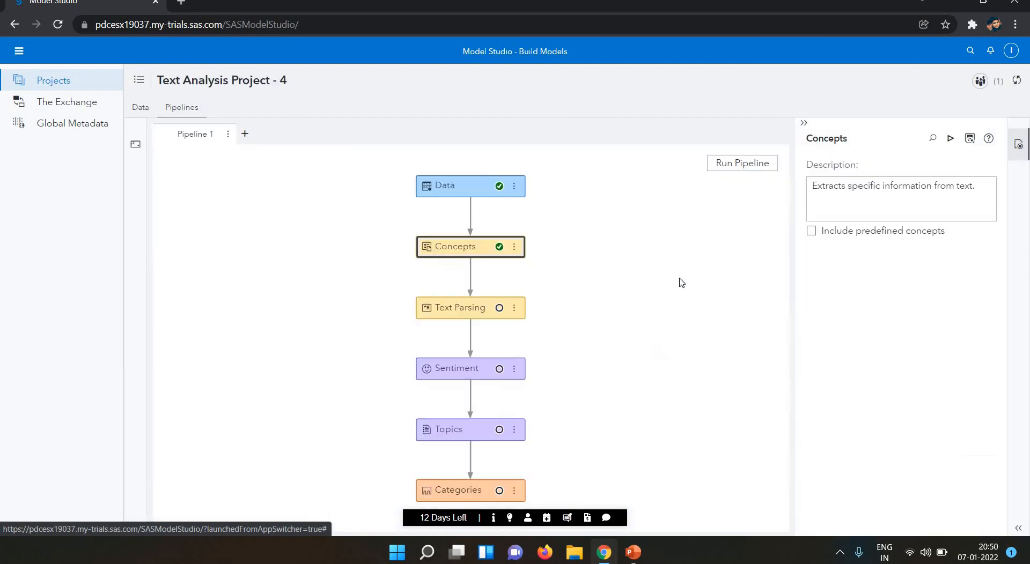
{"action": "left_click", "coordinate": [743, 164]}
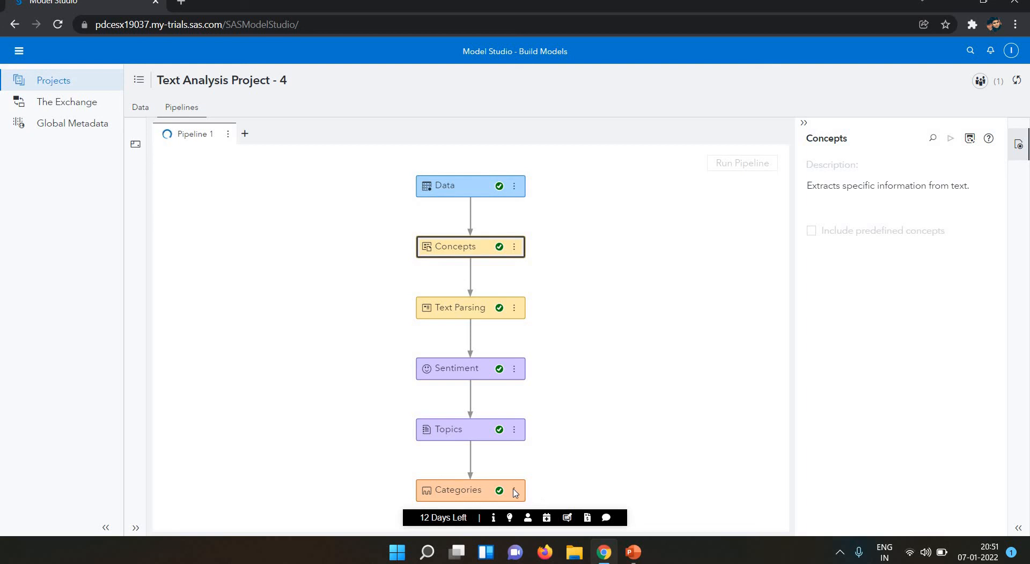
{"action": "left_click", "coordinate": [515, 492]}
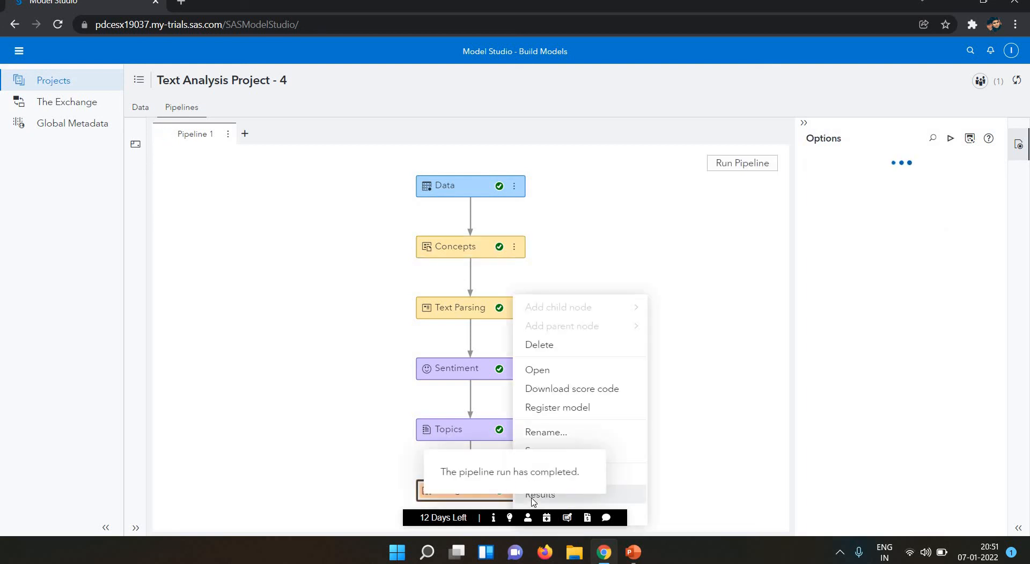
Open the Categories results and view the Transactional output table, scrolling right across its columns.
{"action": "left_click", "coordinate": [534, 494]}
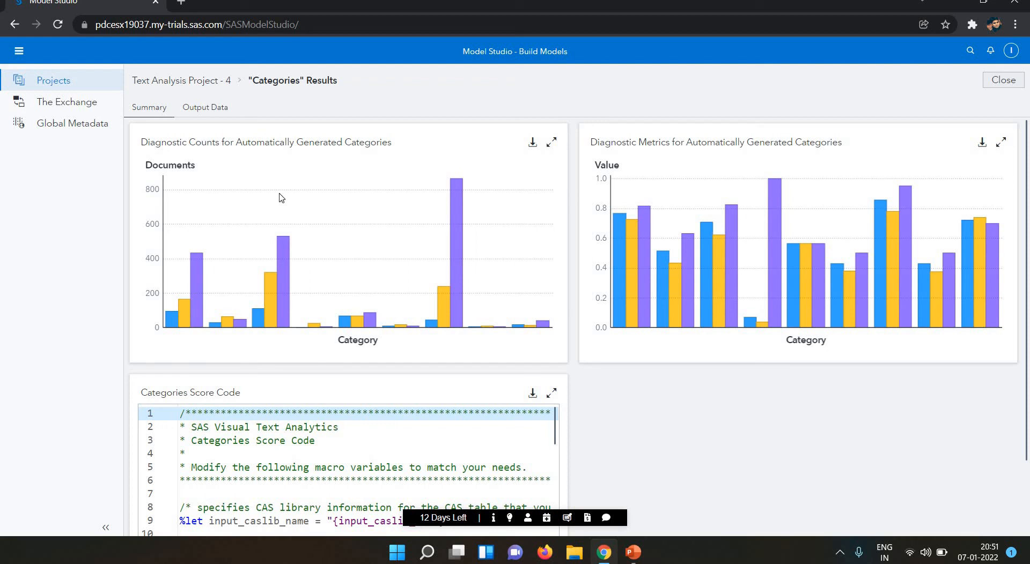
{"action": "left_click", "coordinate": [185, 111]}
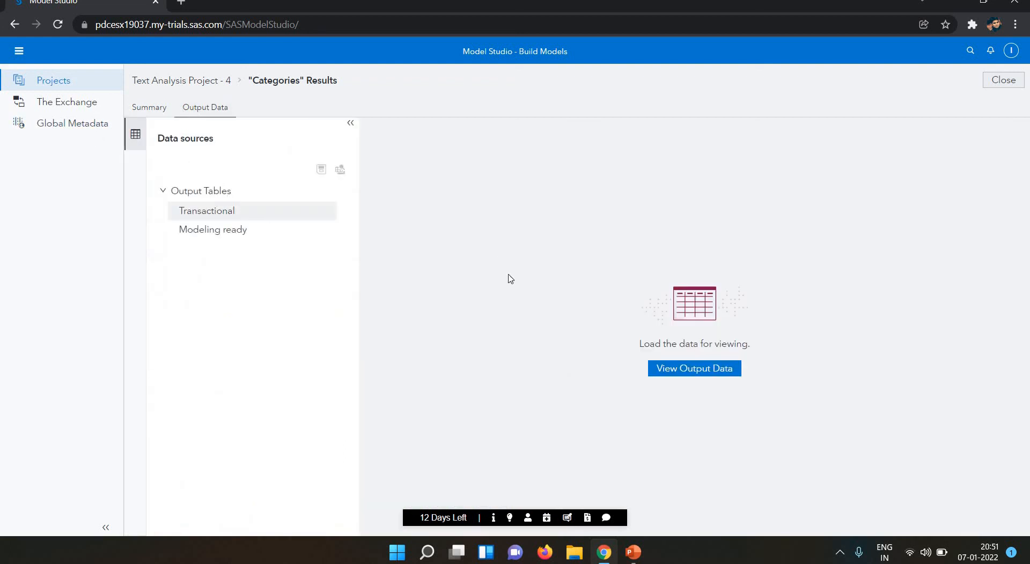
{"action": "left_click", "coordinate": [679, 375]}
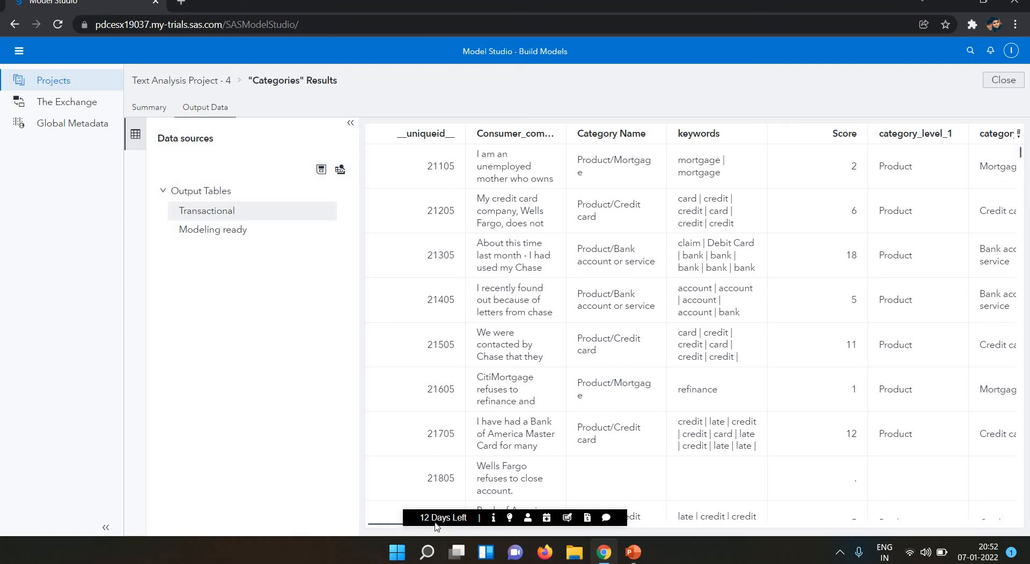
{"action": "scroll", "coordinate": [468, 513], "scroll_direction": "right", "scroll_amount": 6}
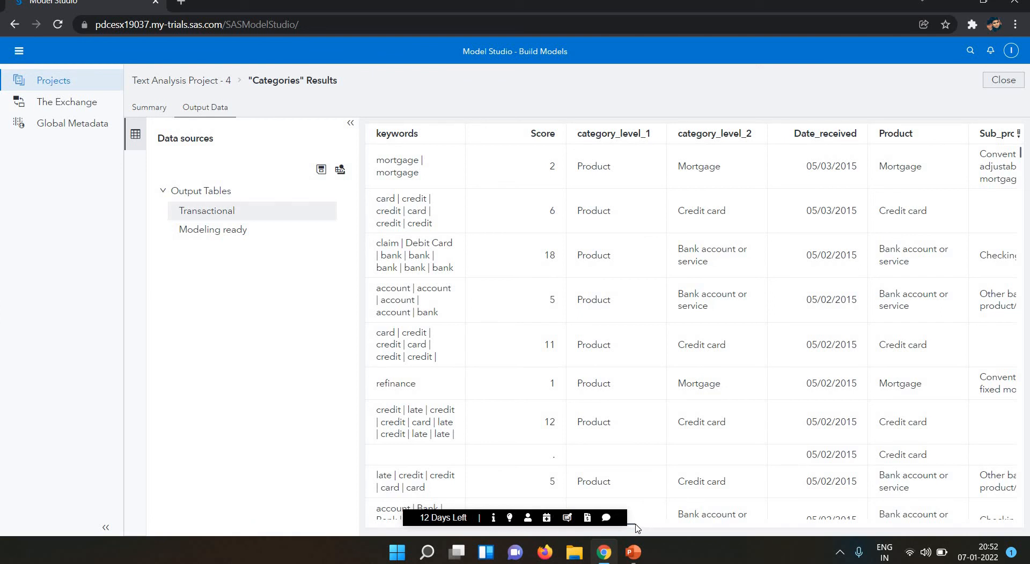
{"action": "left_click_drag", "start_coordinate": [633, 525], "coordinate": [706, 525]}
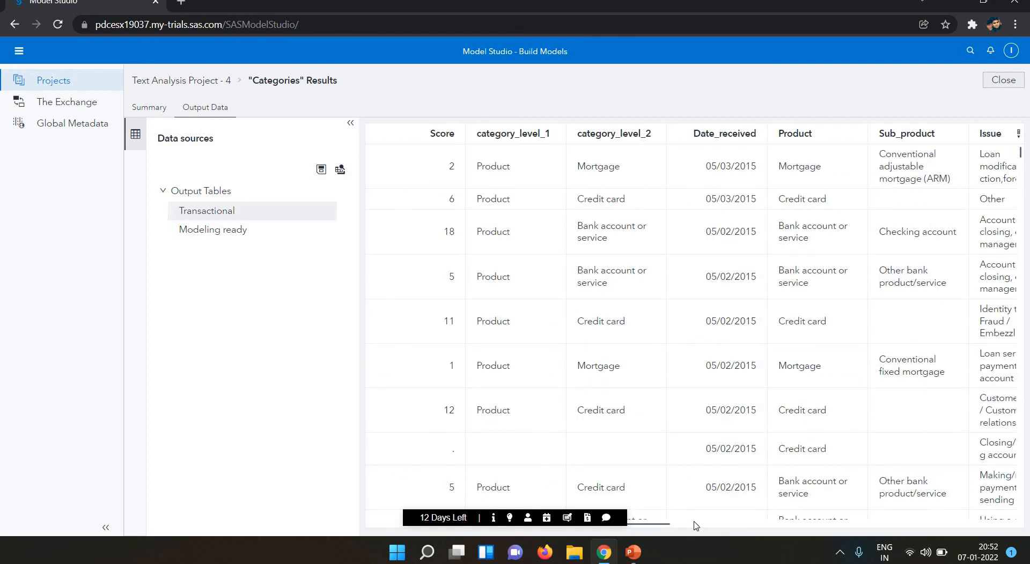
{"action": "left_click_drag", "start_coordinate": [685, 529], "coordinate": [708, 527]}
View the Modeling ready output table, then go back to the Text Analysis Project - 4 pipeline.
{"action": "left_click", "coordinate": [213, 230]}
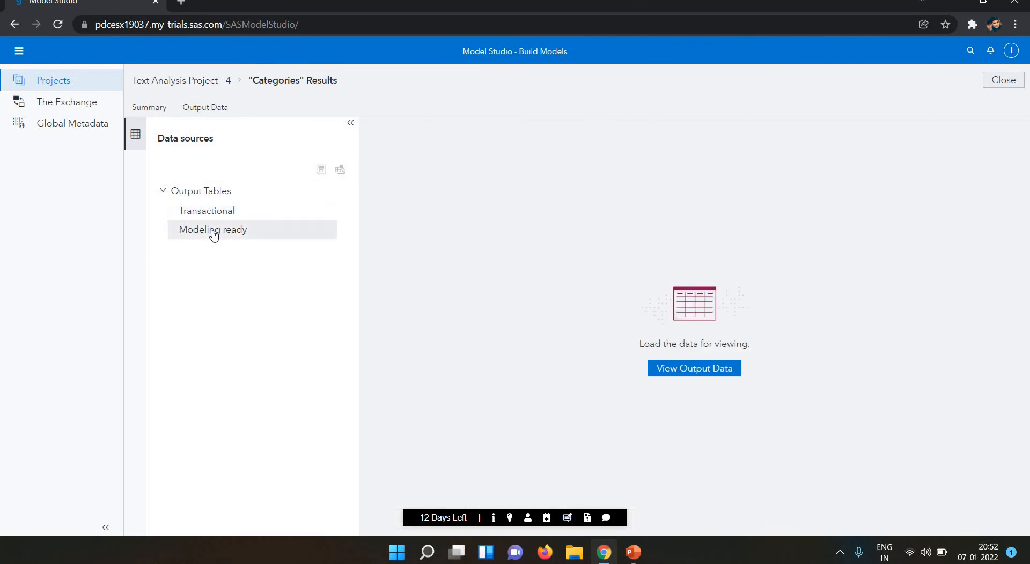
{"action": "left_click", "coordinate": [703, 369]}
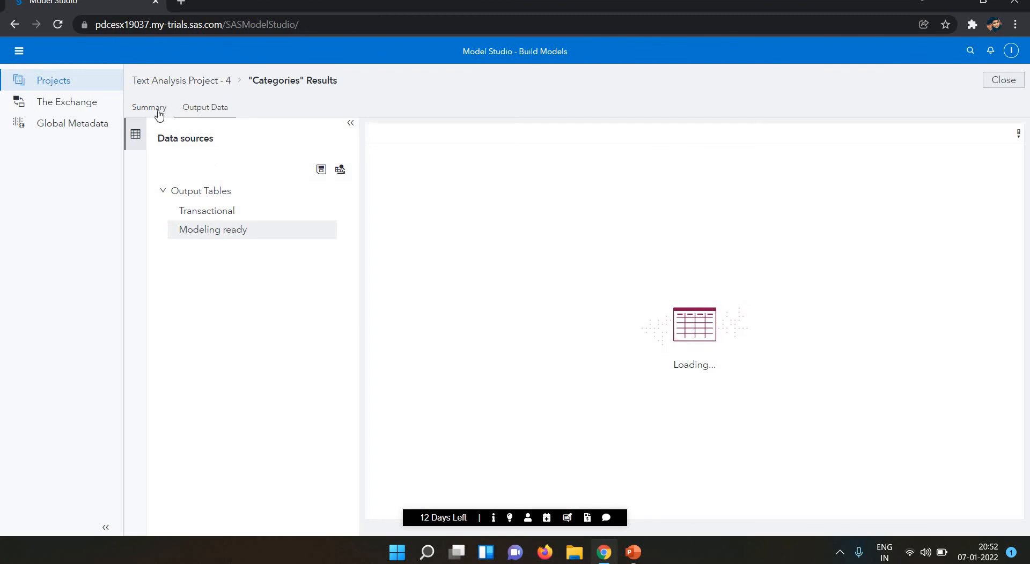
{"action": "left_click", "coordinate": [163, 83]}
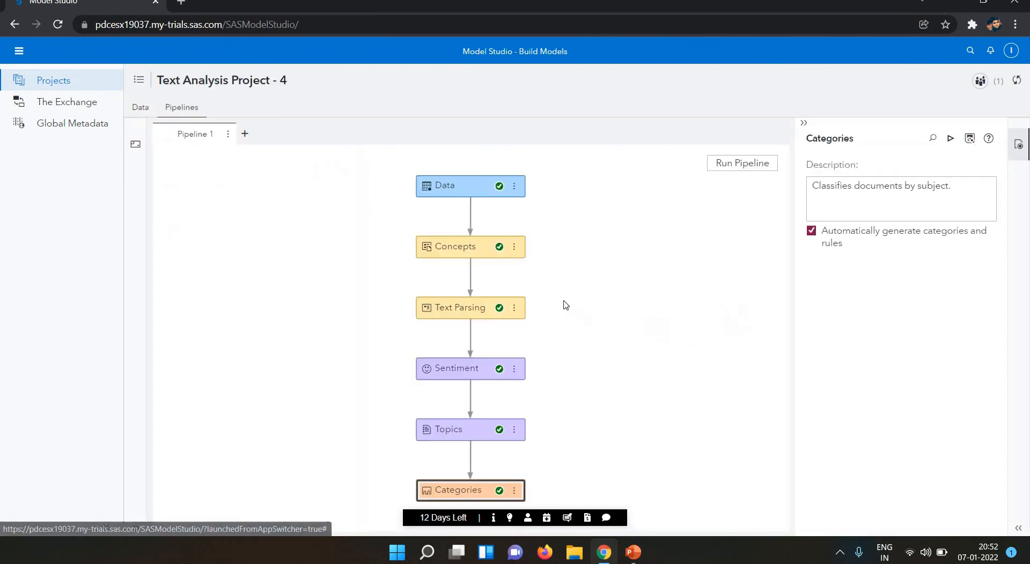